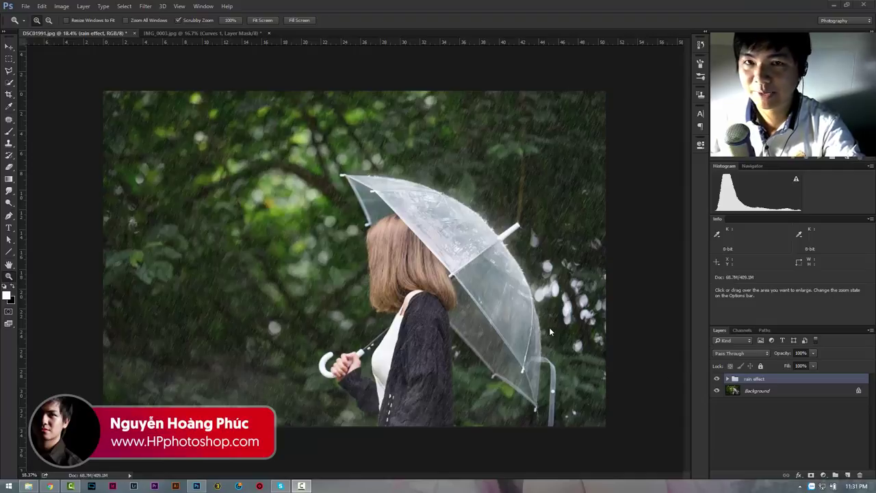
- Toggle the rain effect group's visibility to compare the photo with and without rain
click(718, 380)
click(718, 379)
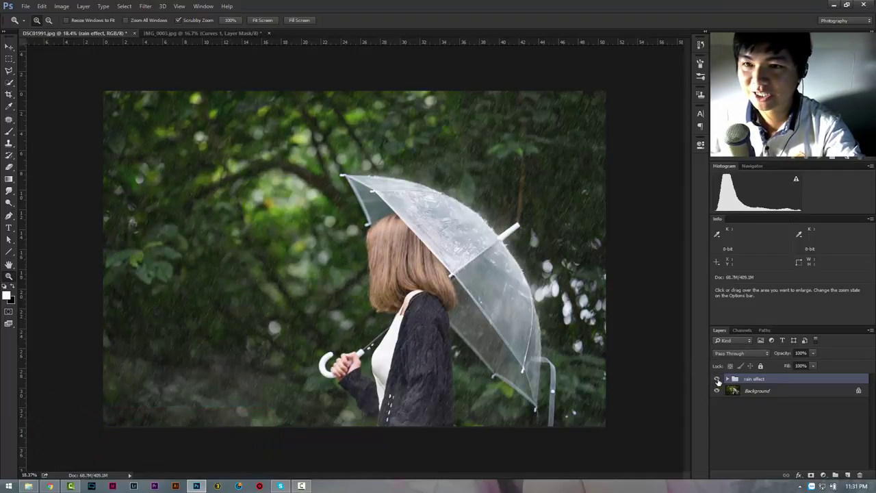
click(718, 379)
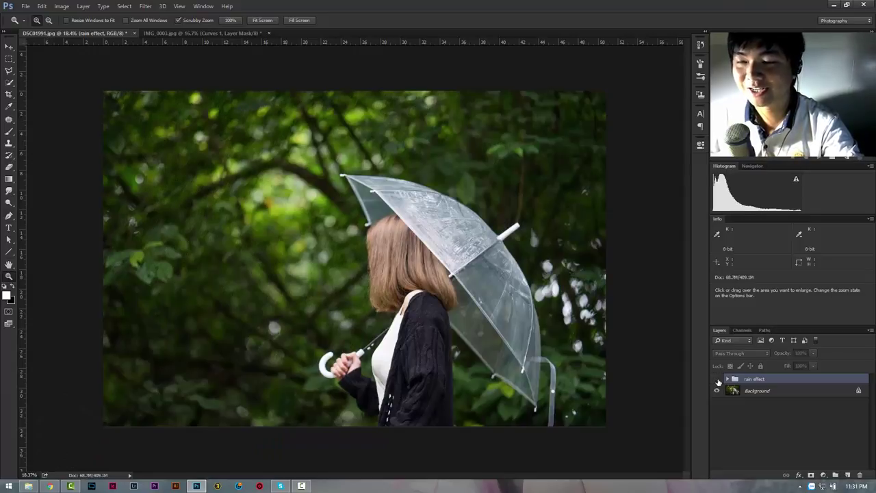
click(718, 379)
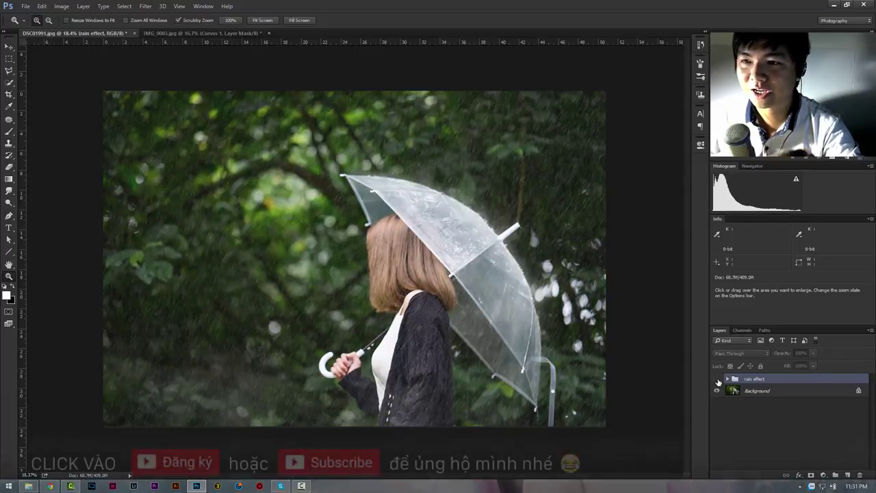
click(717, 379)
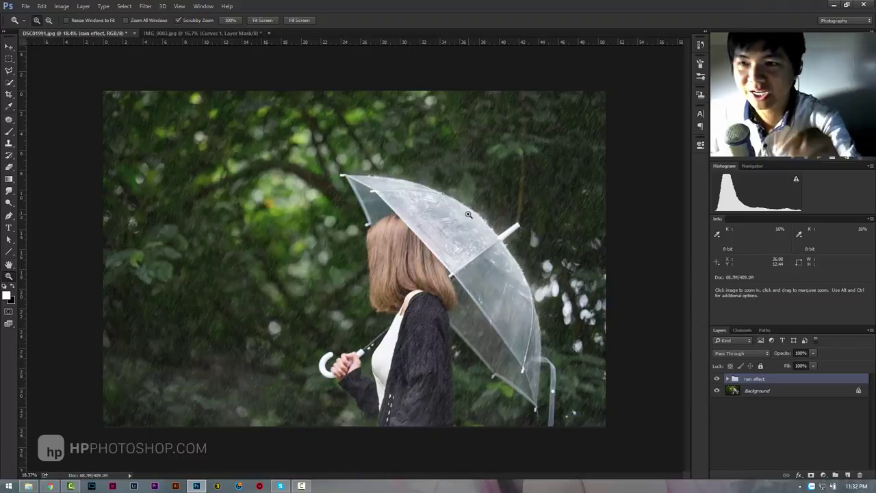
- Zoom in on the umbrella's splashing edge, zoom back out, and compare the rain on and off
mouse_move(469, 215)
mouse_down()
mouse_move(502, 200)
mouse_move(525, 205)
mouse_up()
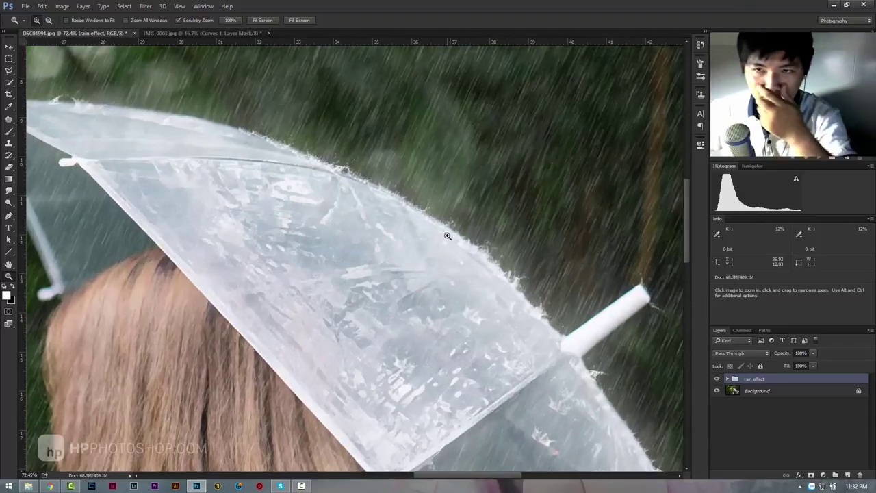
drag(446, 236, 436, 222)
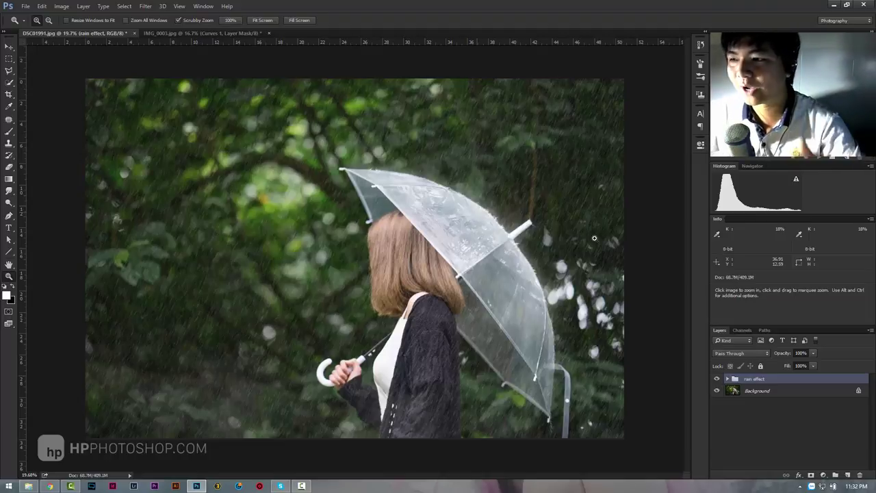
click(717, 379)
click(717, 378)
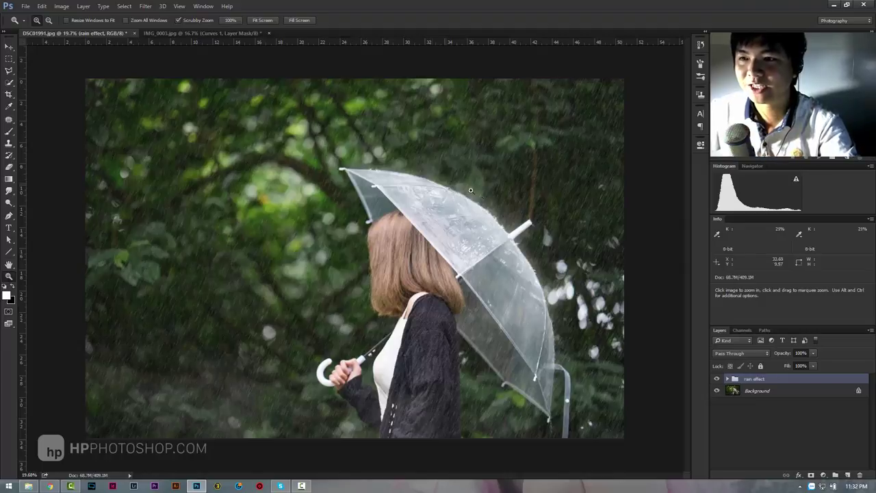
click(717, 379)
click(718, 379)
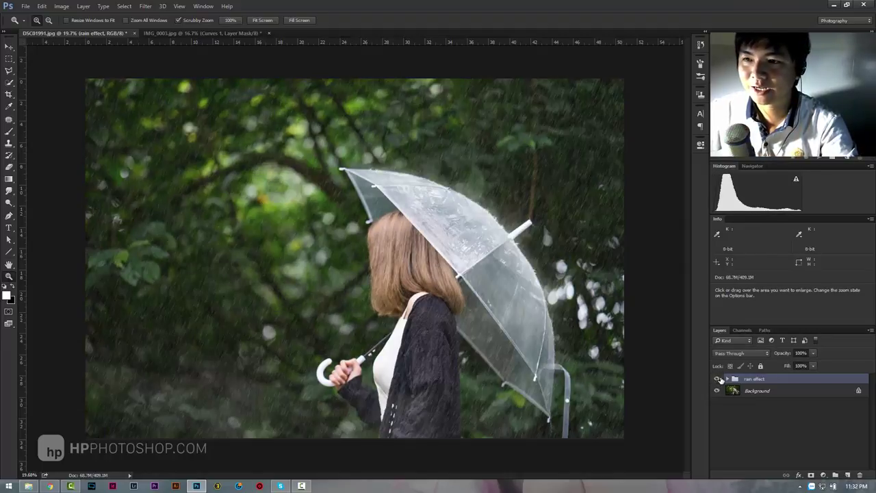
- Expand the rain effect group and toggle Layer 4 on and off to compare the umbrella
click(728, 380)
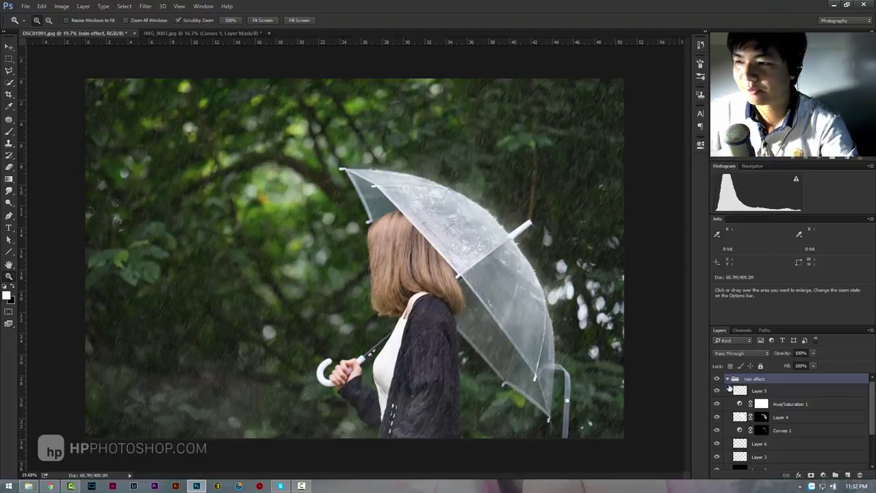
click(717, 417)
click(717, 418)
click(718, 418)
click(718, 418)
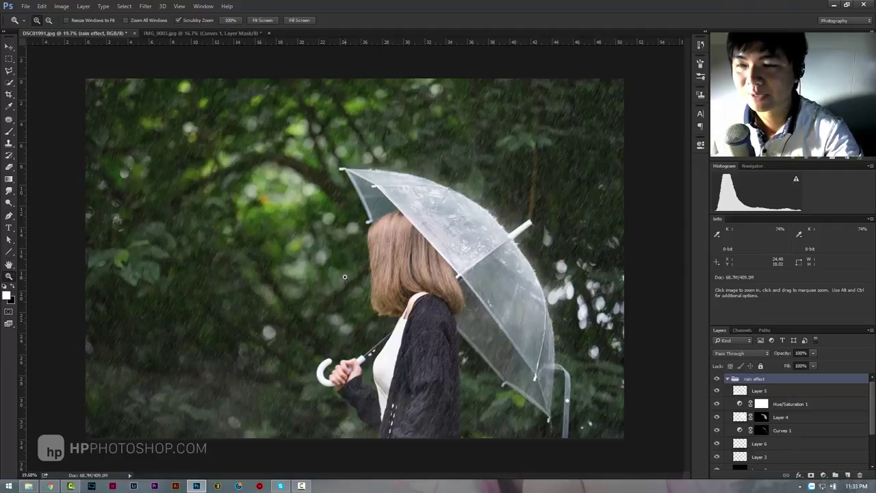
click(232, 33)
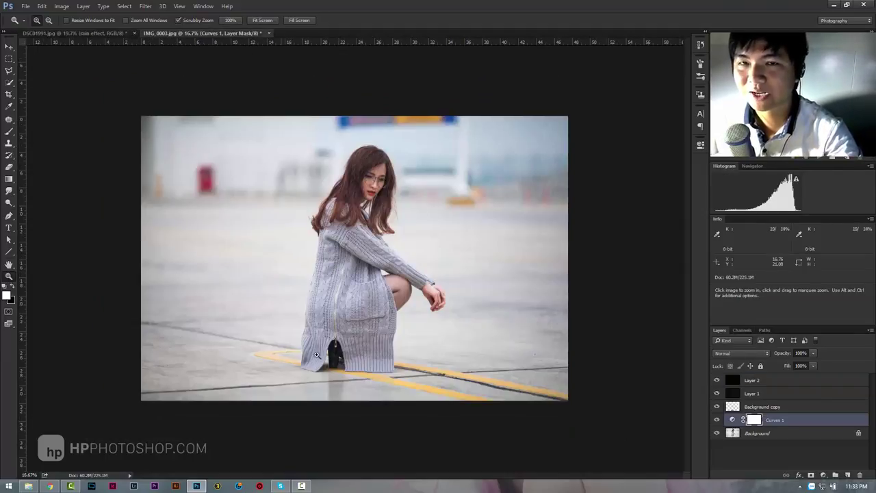
click(718, 407)
click(718, 407)
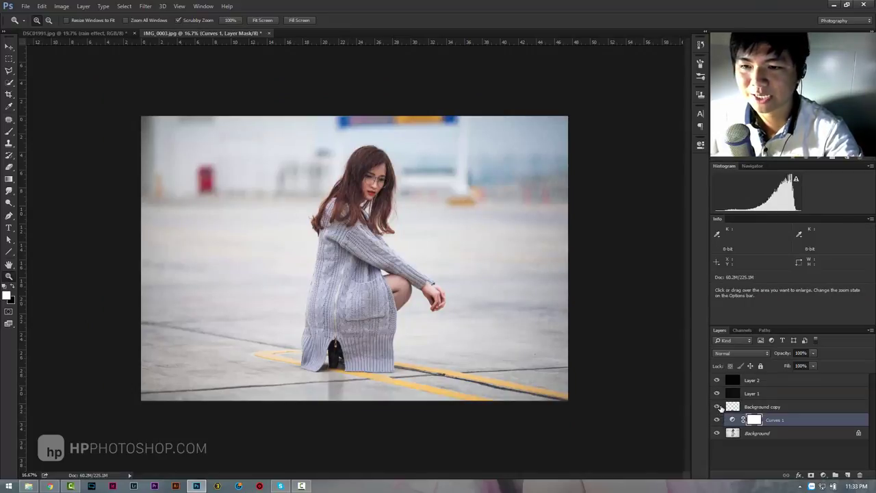
click(718, 407)
click(718, 407)
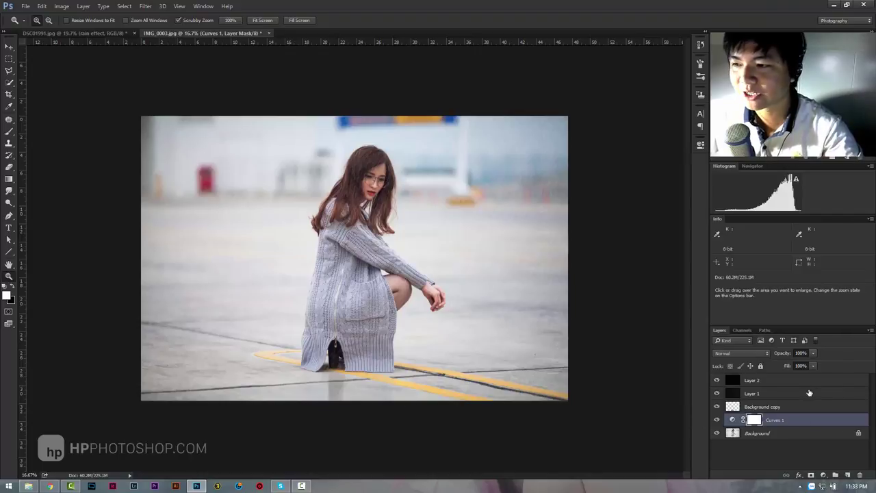
click(718, 408)
click(719, 408)
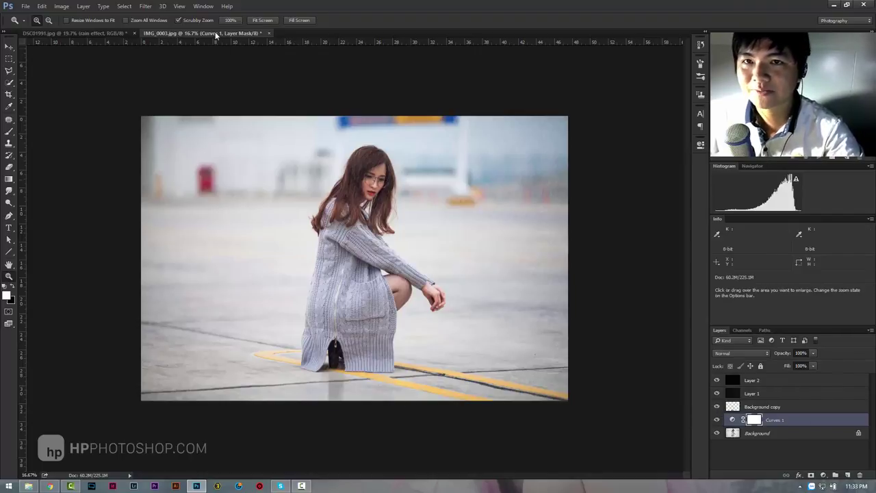
click(105, 35)
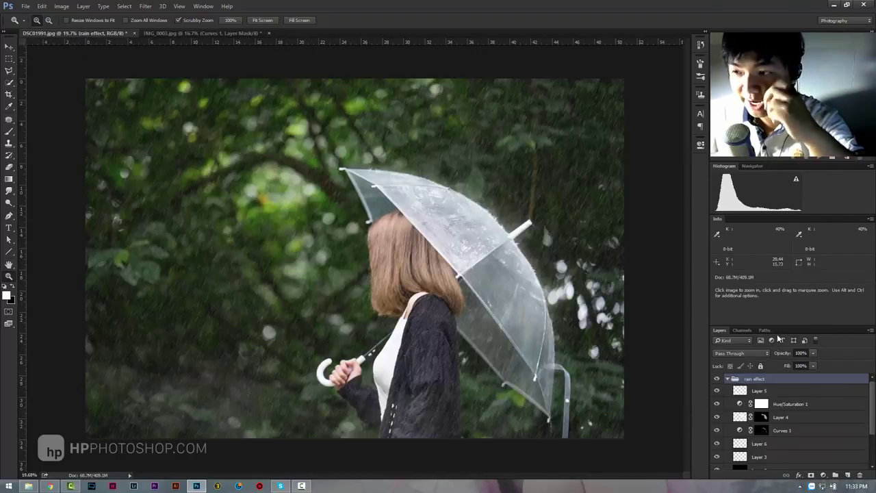
- Collapse, hide and delete the rain effect group, leaving only the Background photo
click(728, 379)
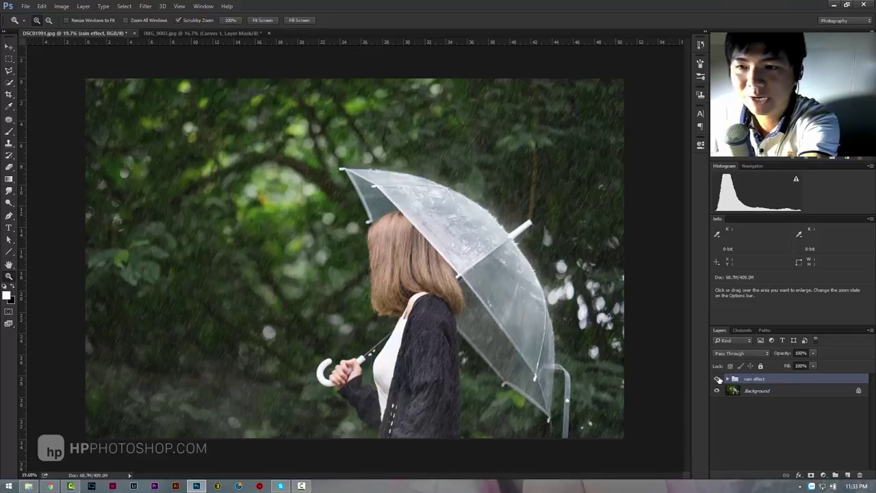
click(717, 379)
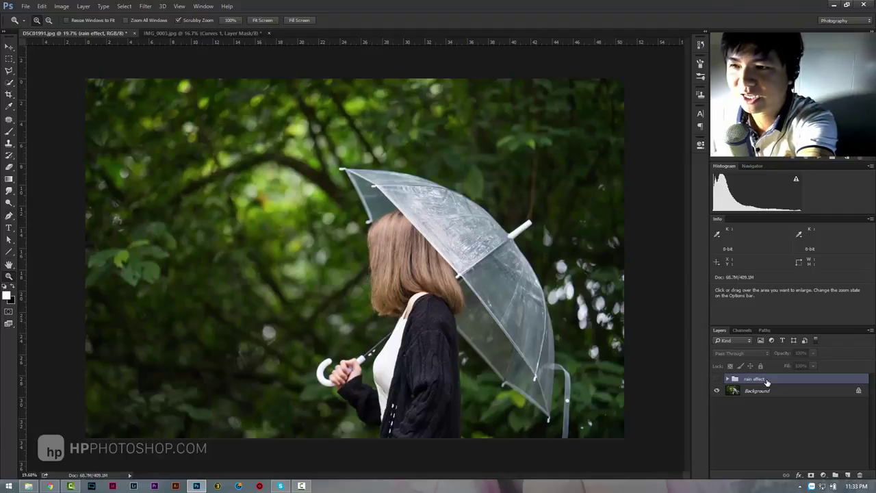
key(Delete)
drag(428, 305, 414, 294)
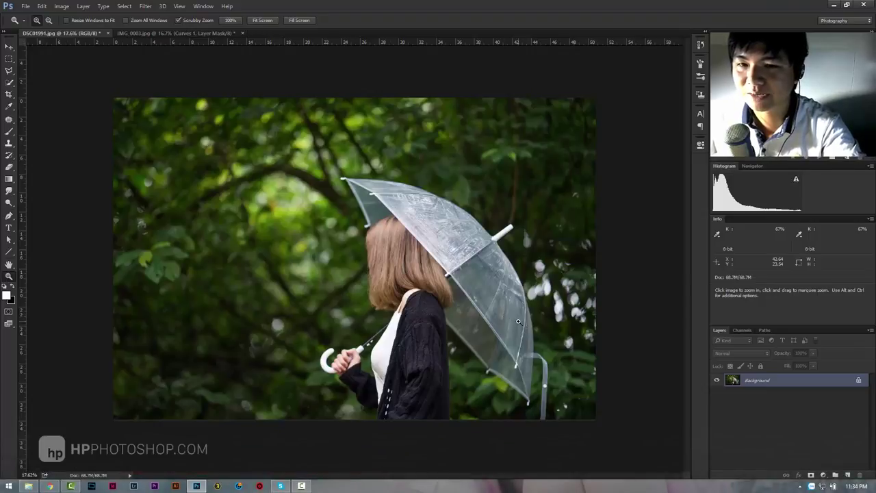
- Add a Hue/Saturation adjustment layer, lower overall saturation and set Lightness to 0
click(810, 475)
click(763, 445)
click(811, 475)
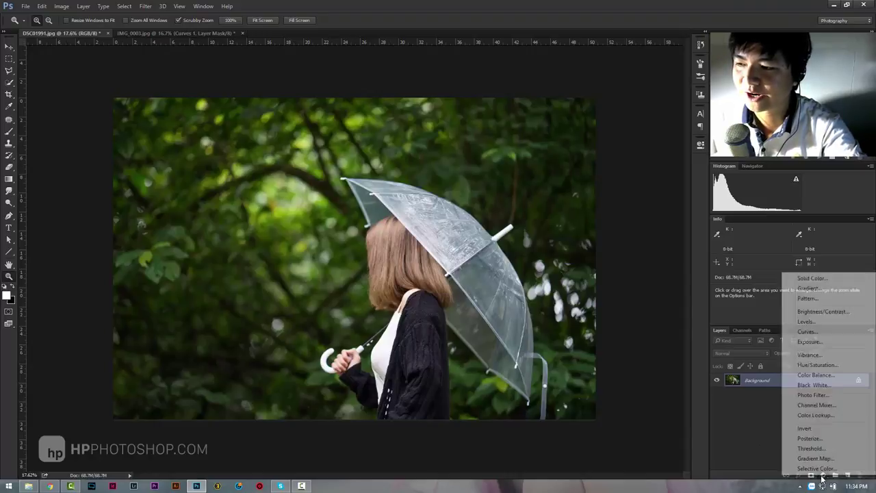
click(818, 365)
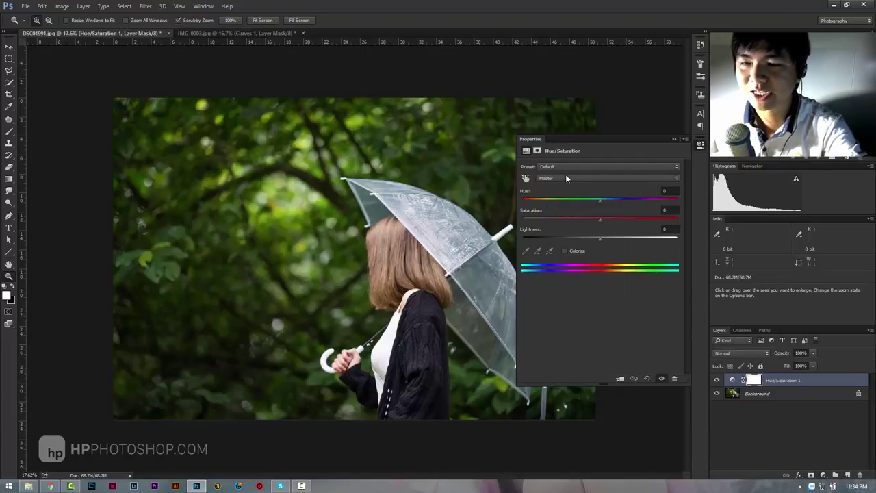
drag(595, 219, 595, 239)
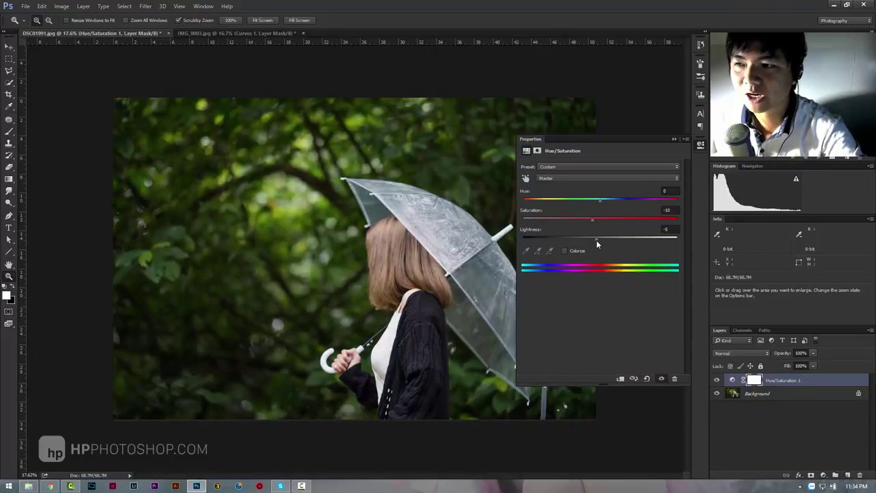
double_click(668, 229)
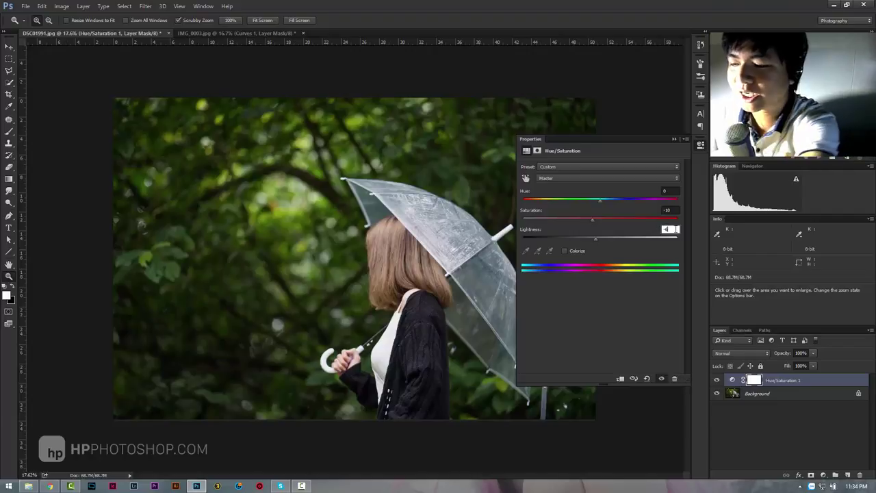
text(0)
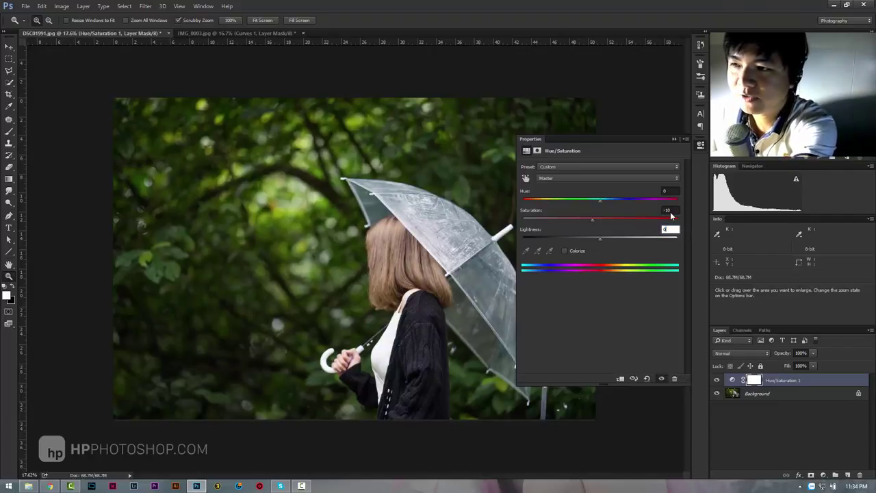
key(shift+Tab)
text(0)
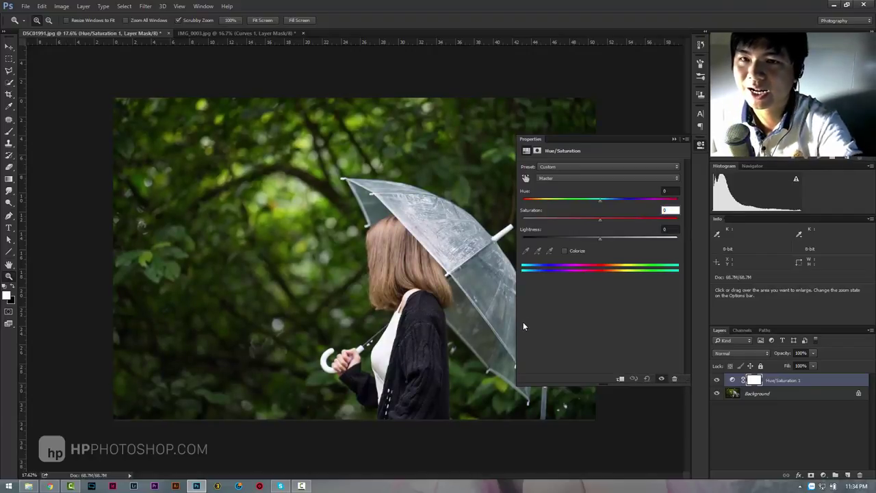
- Restrict the Hue/Saturation adjustment to Greens, desaturating and darkening the foliage
click(575, 177)
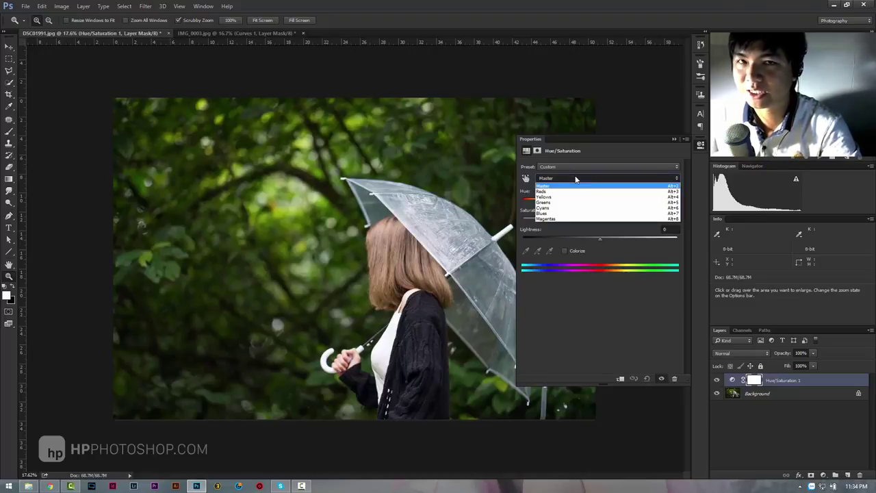
click(568, 203)
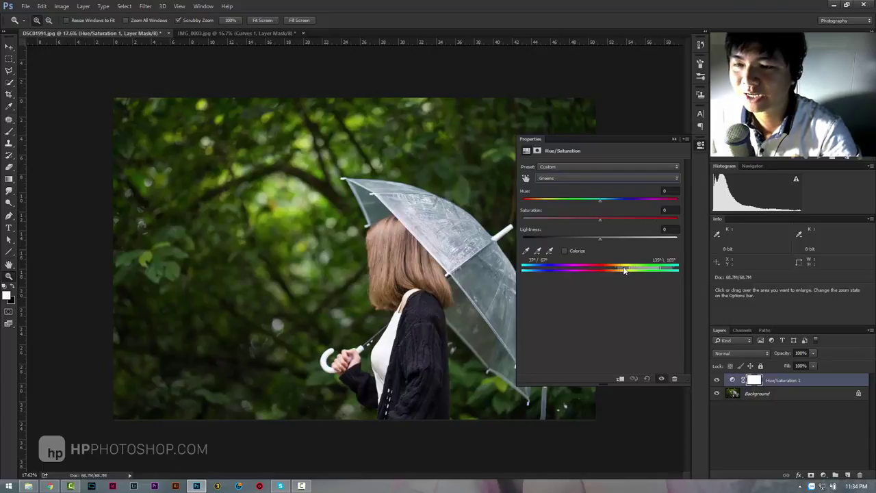
click(590, 219)
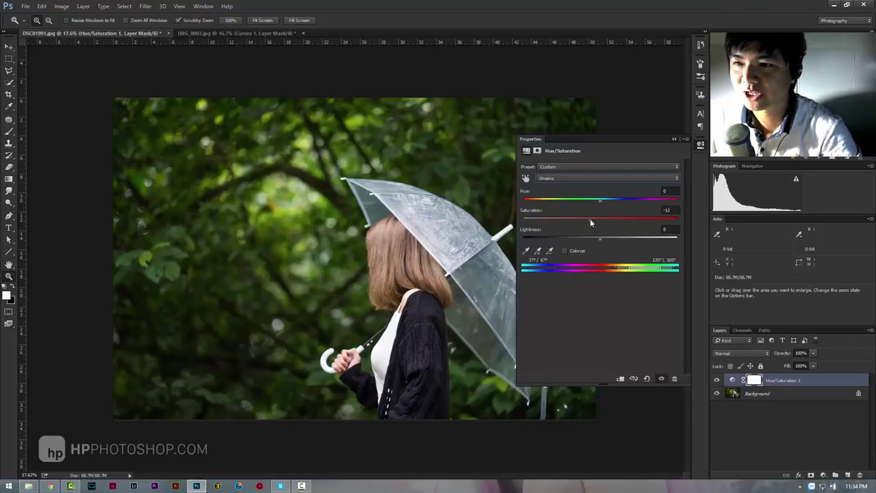
click(587, 238)
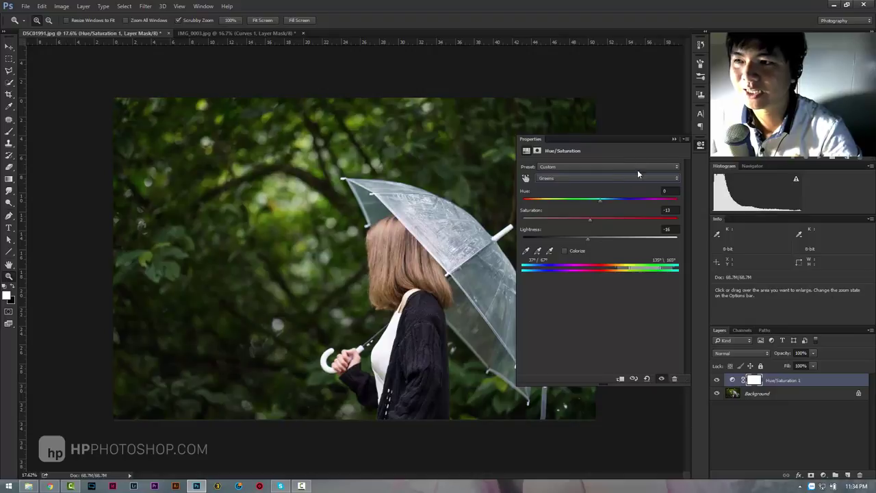
- Collapse the Properties panel and toggle Hue/Saturation 1 on and off to compare
click(675, 139)
click(717, 380)
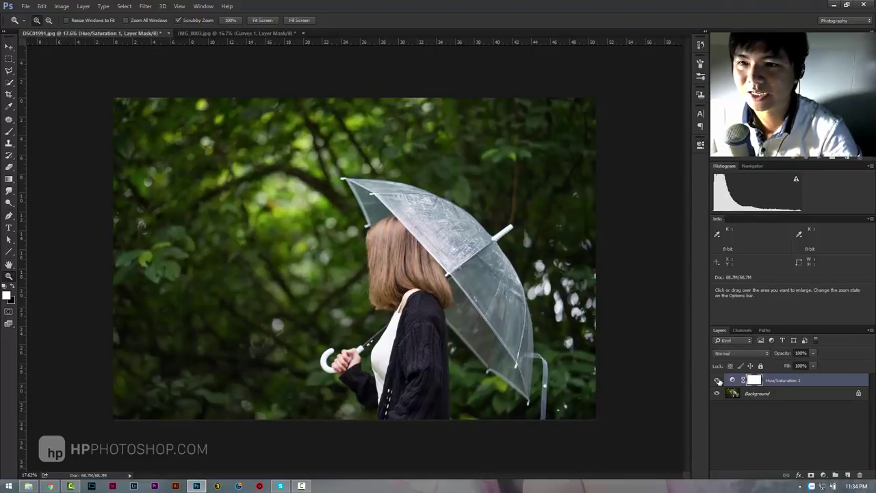
click(717, 380)
click(717, 380)
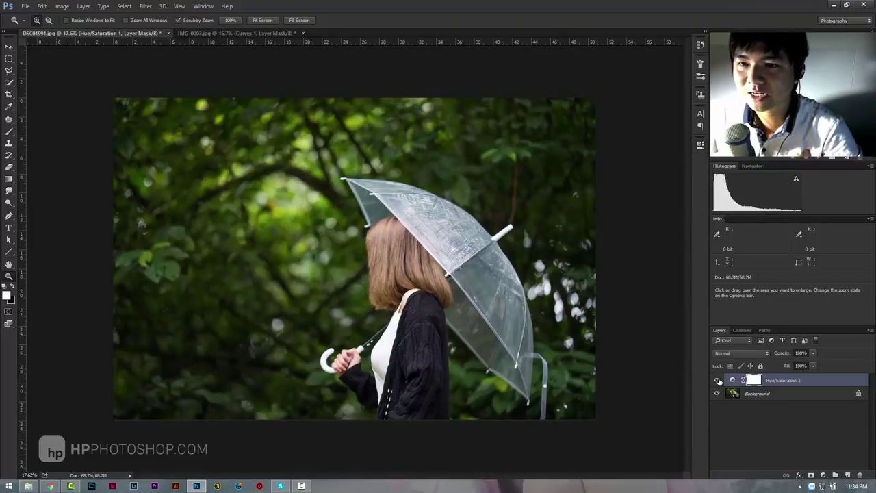
click(717, 380)
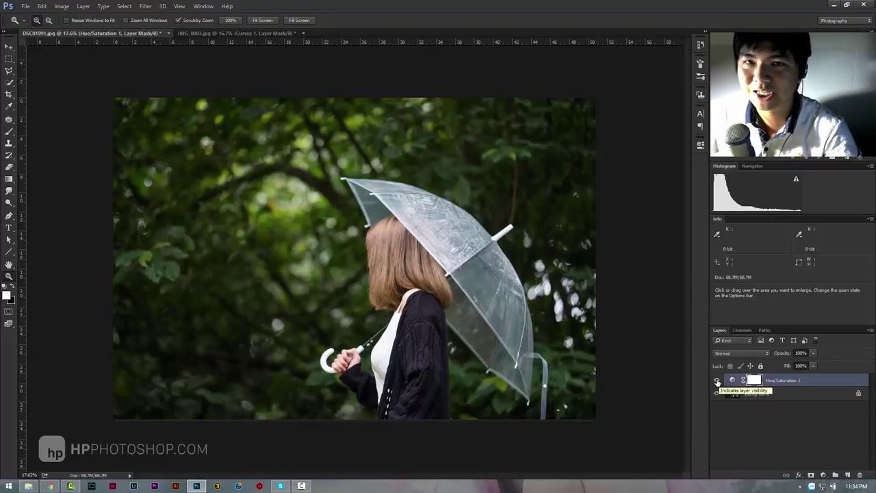
click(717, 380)
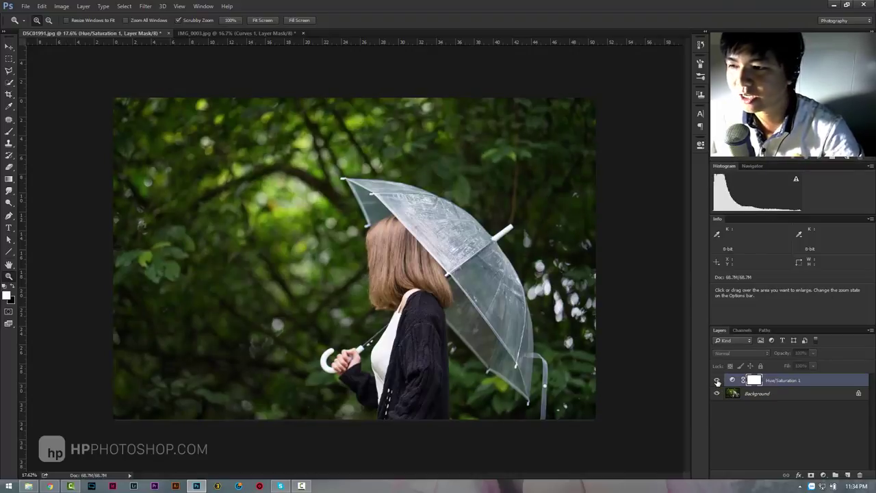
click(717, 380)
click(717, 380)
click(717, 380)
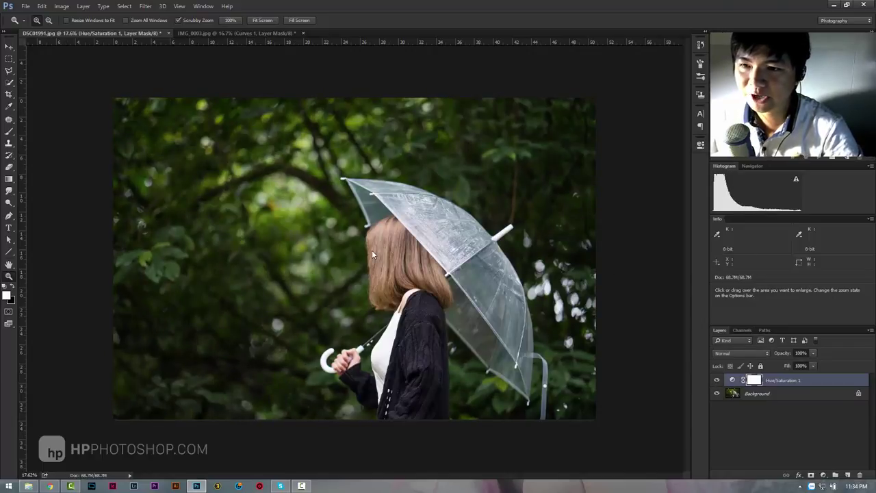
drag(372, 250, 377, 259)
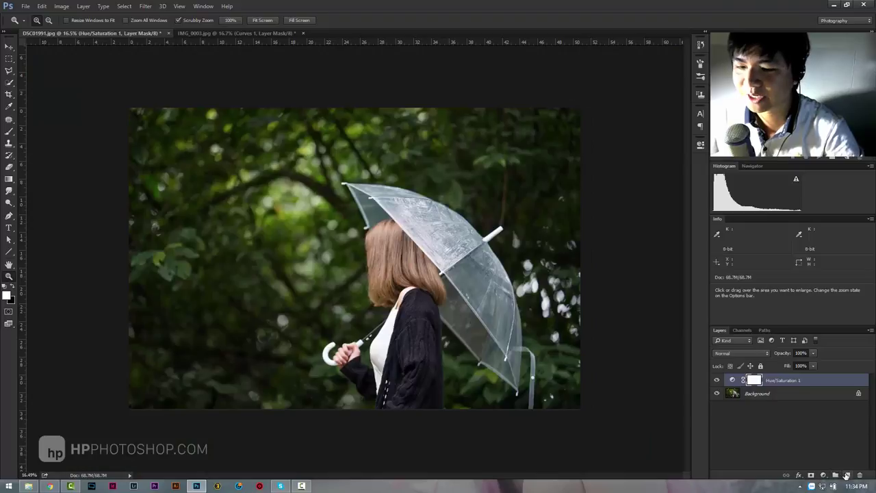
- Create a new empty layer named 'rain'
key(ctrl+shift)
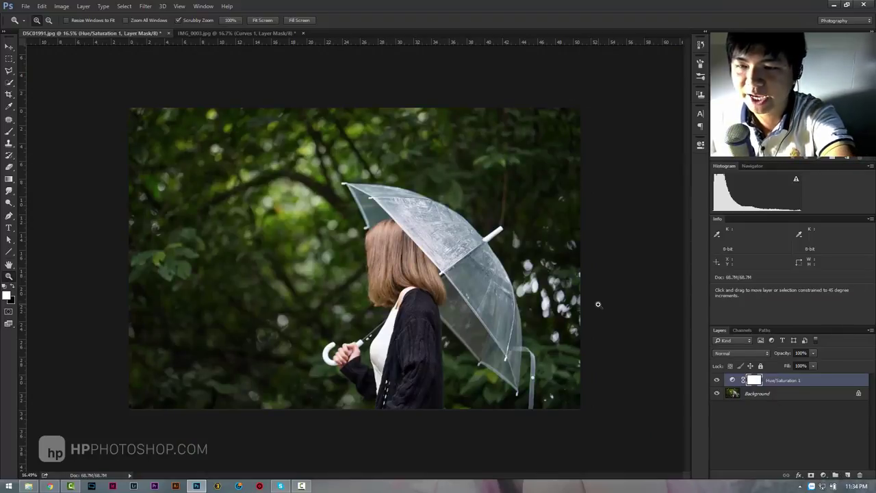
key(ctrl+shift+n)
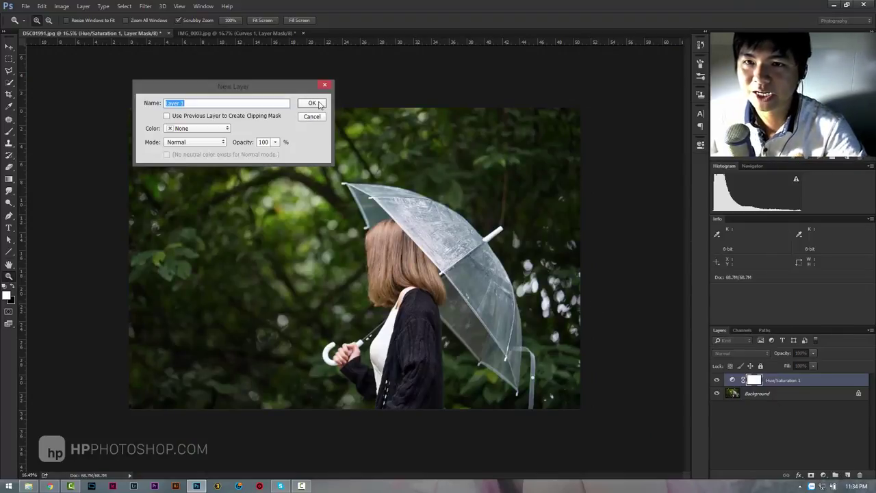
text(rain)
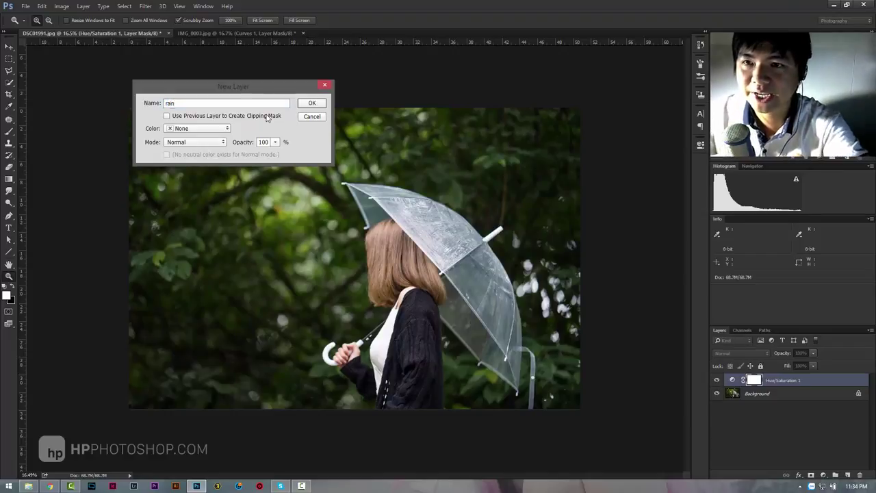
key(Return)
- After dismissing an empty-layer noise error, reset colours and fill the rain layer solid black
click(145, 6)
mouse_move(198, 133)
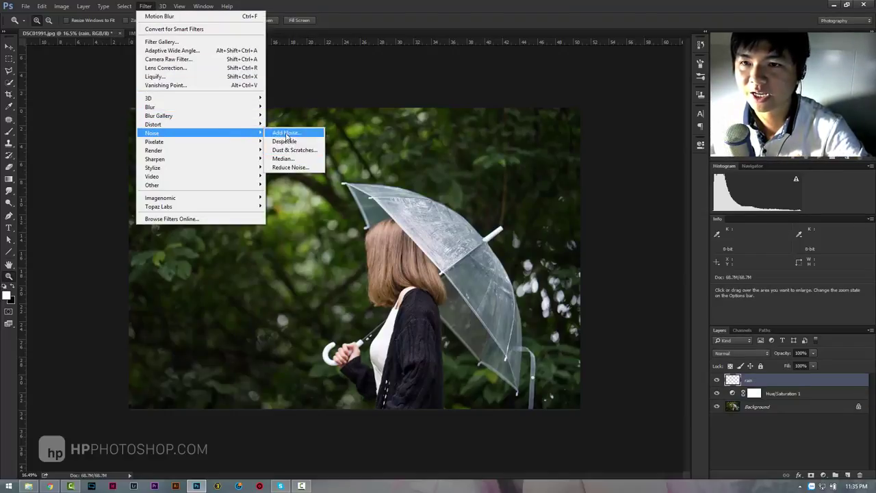
click(294, 133)
click(440, 185)
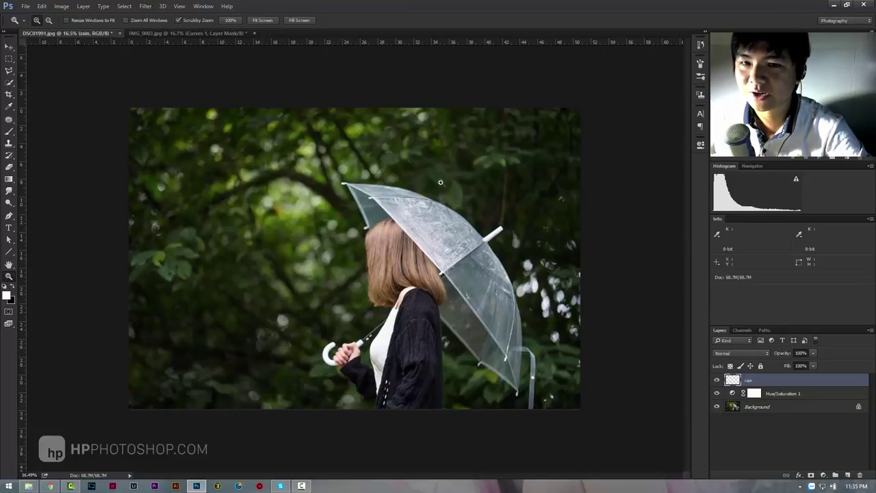
key(d)
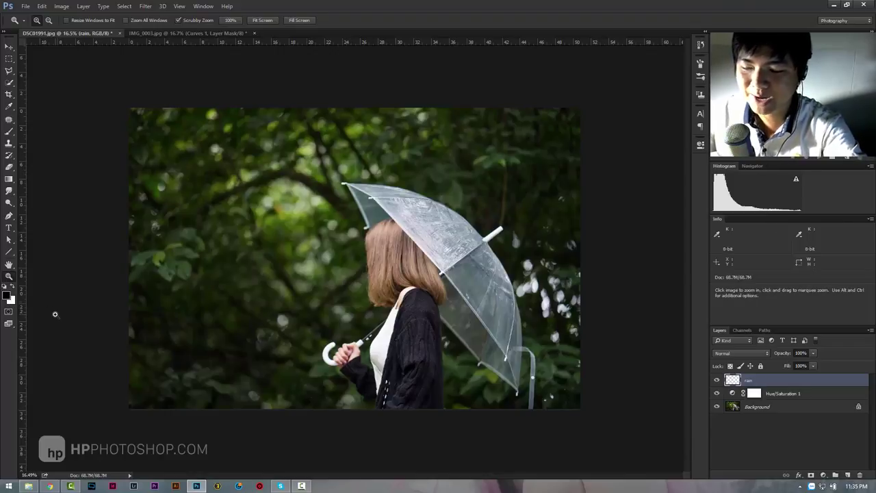
key(alt+BackSpace)
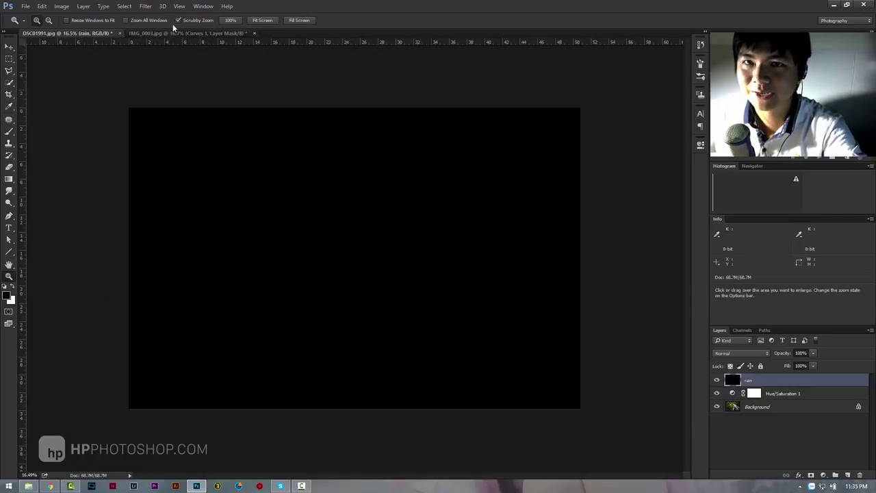
click(145, 7)
mouse_move(198, 133)
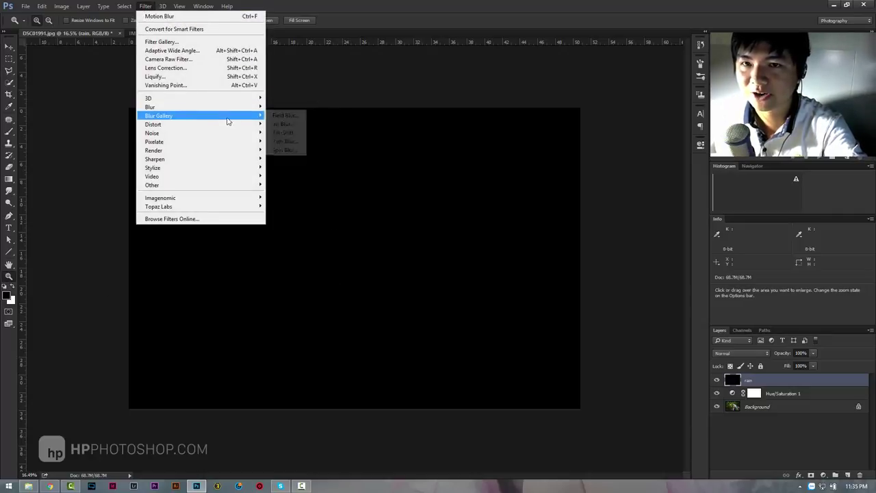
- Cover the rain layer with 199.24% Uniform monochromatic noise
click(280, 133)
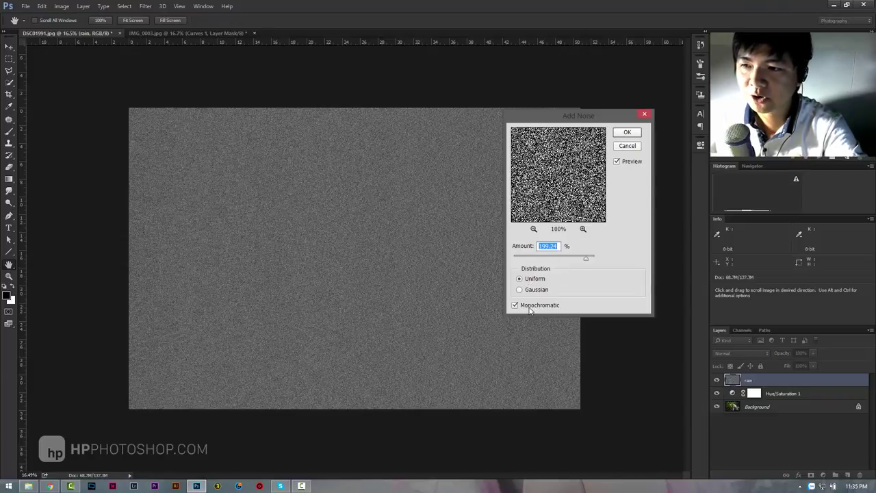
click(530, 305)
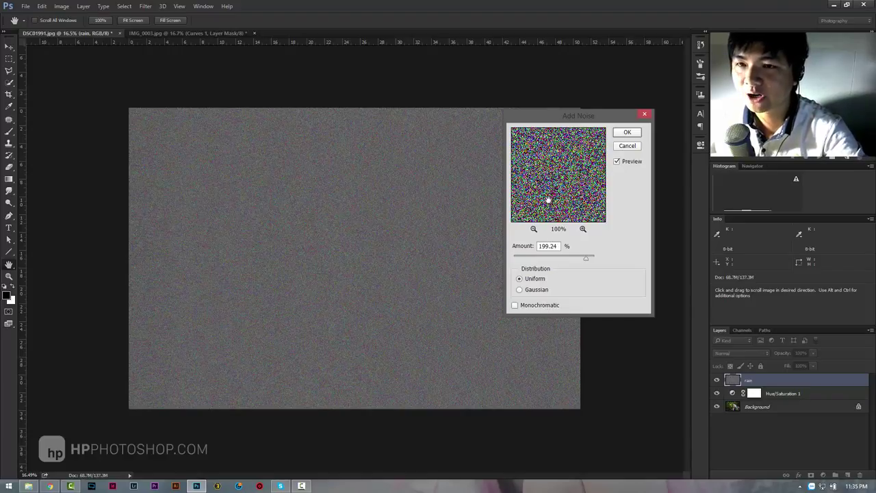
click(533, 306)
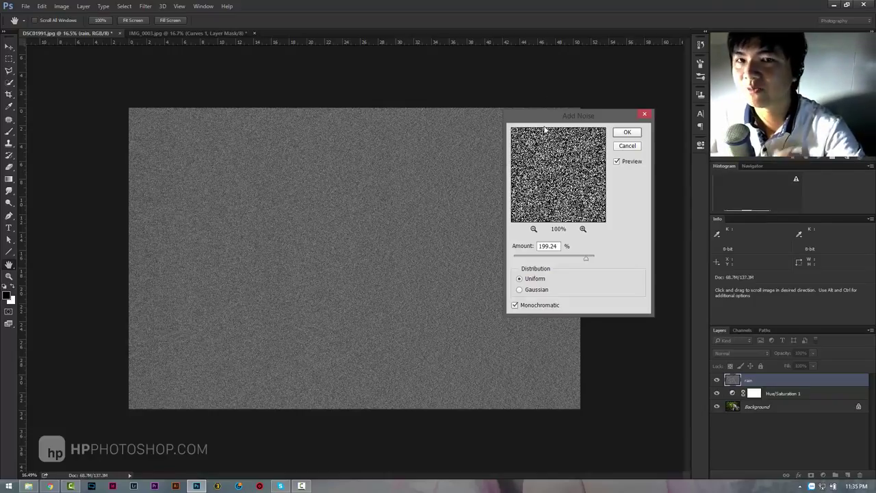
click(626, 134)
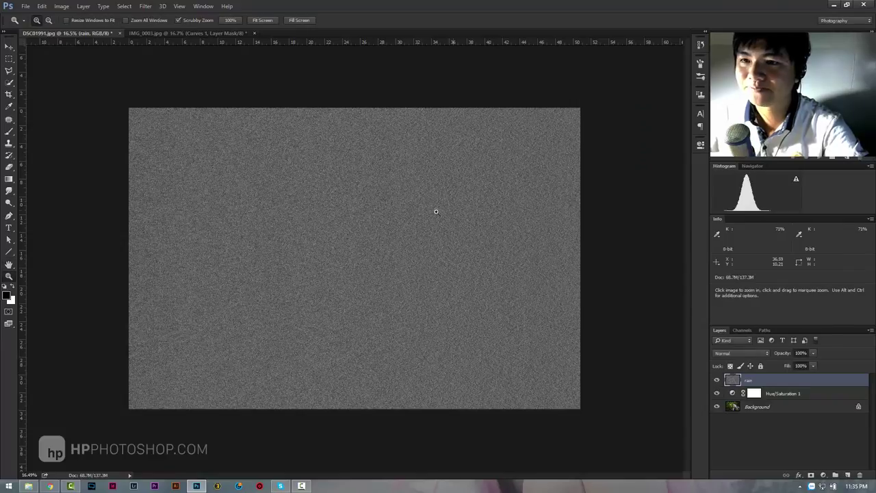
drag(404, 231, 283, 230)
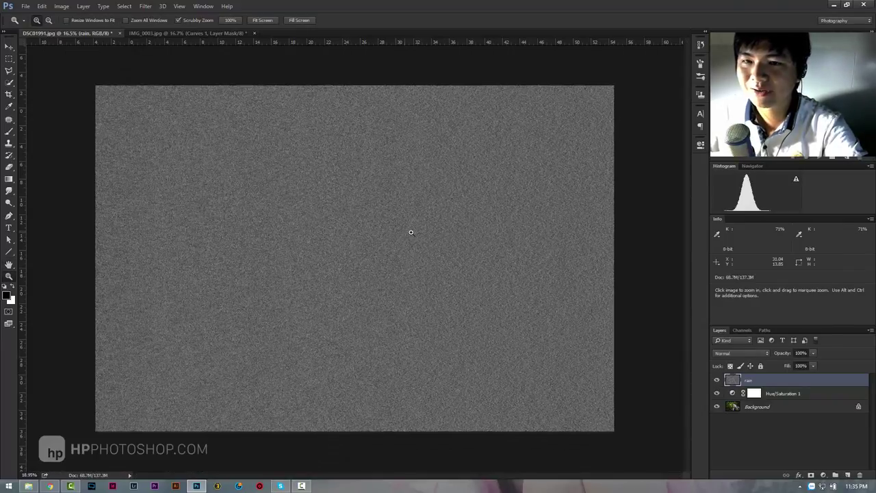
- Convert the rain layer into a smart object
right_click(770, 381)
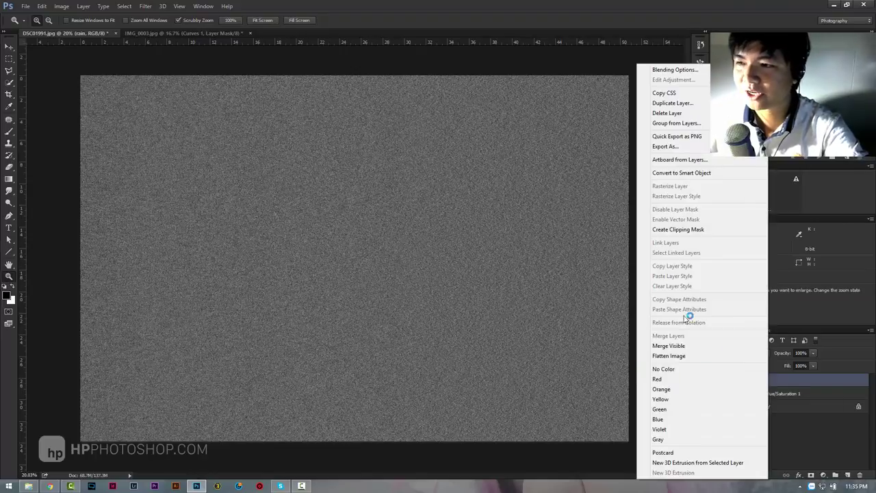
click(802, 384)
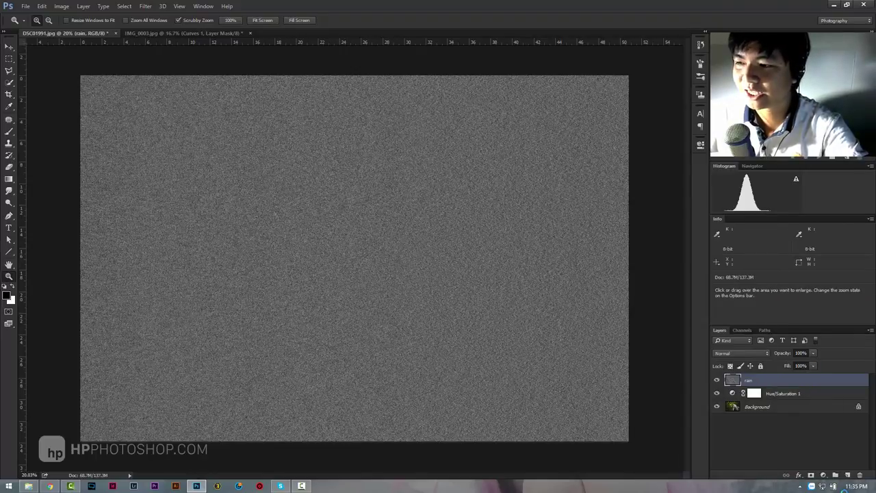
right_click(757, 388)
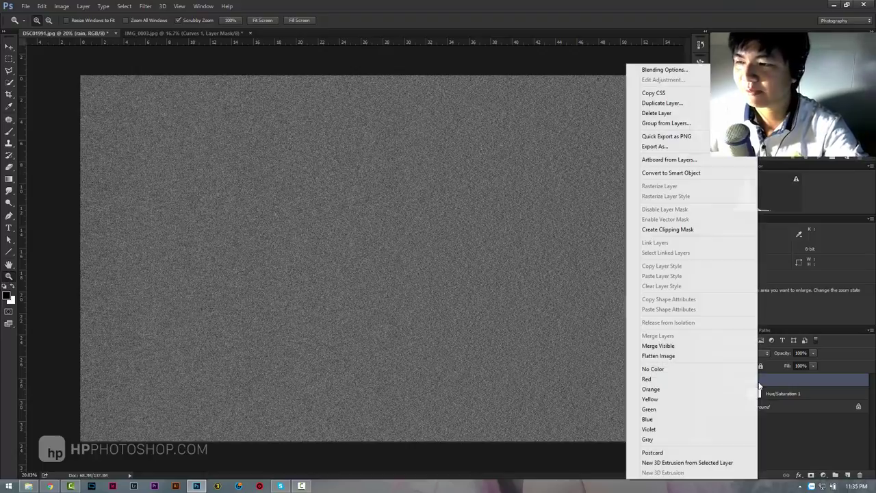
click(660, 175)
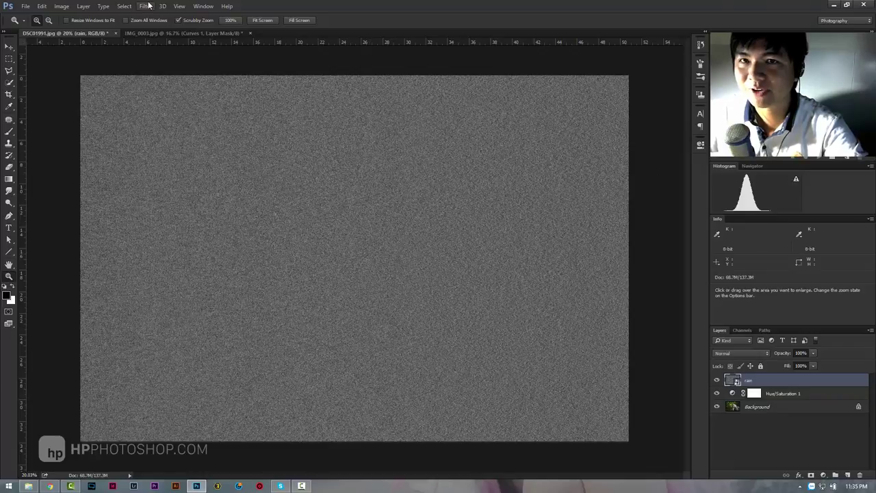
- Set the rain layer's blend mode to Screen
click(146, 6)
click(608, 121)
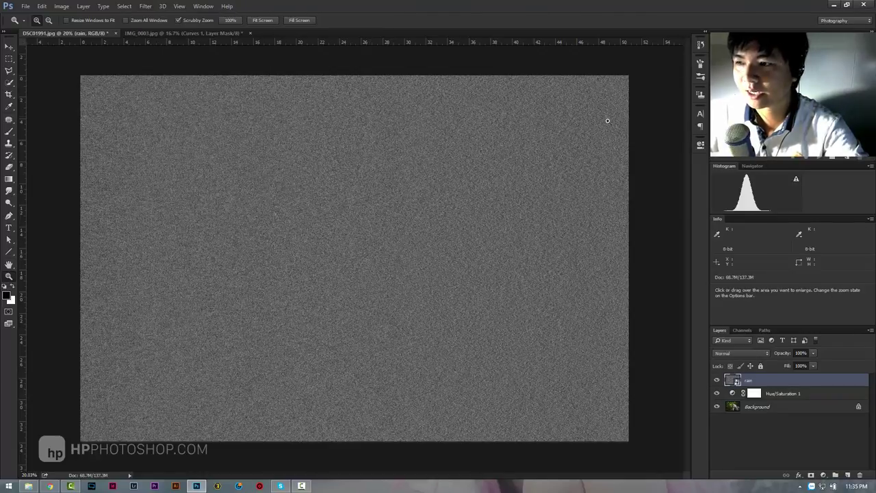
click(735, 352)
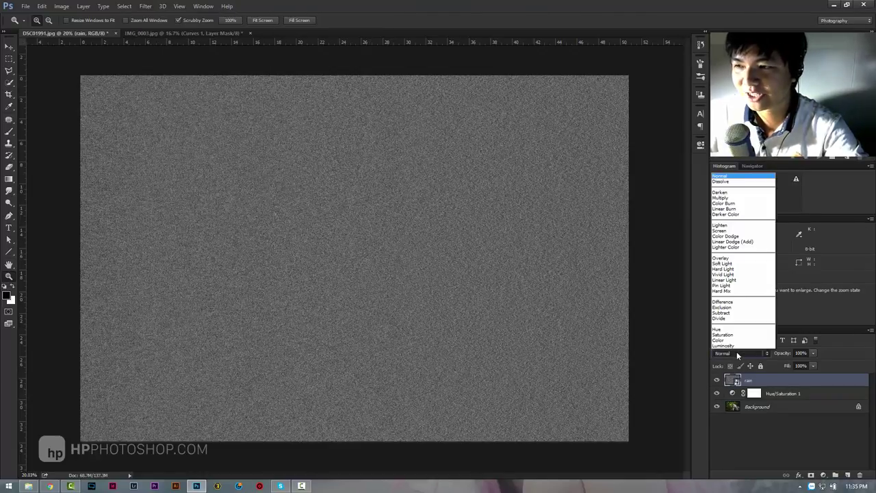
click(731, 230)
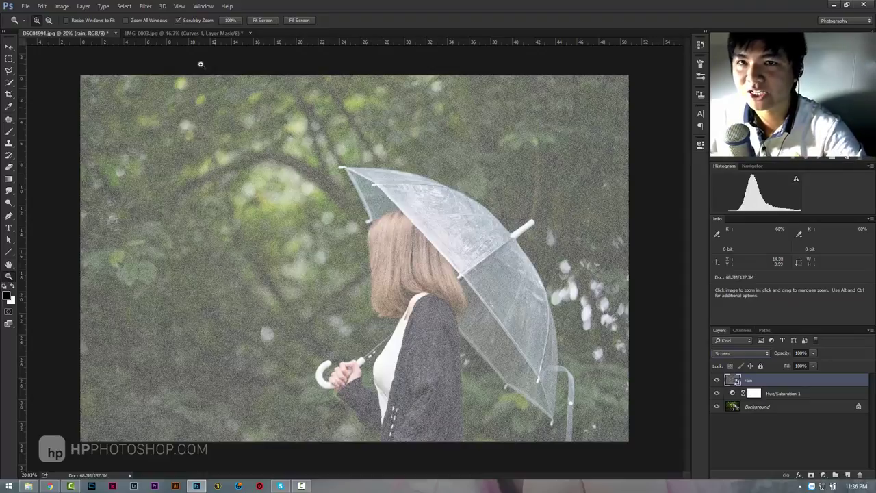
click(145, 6)
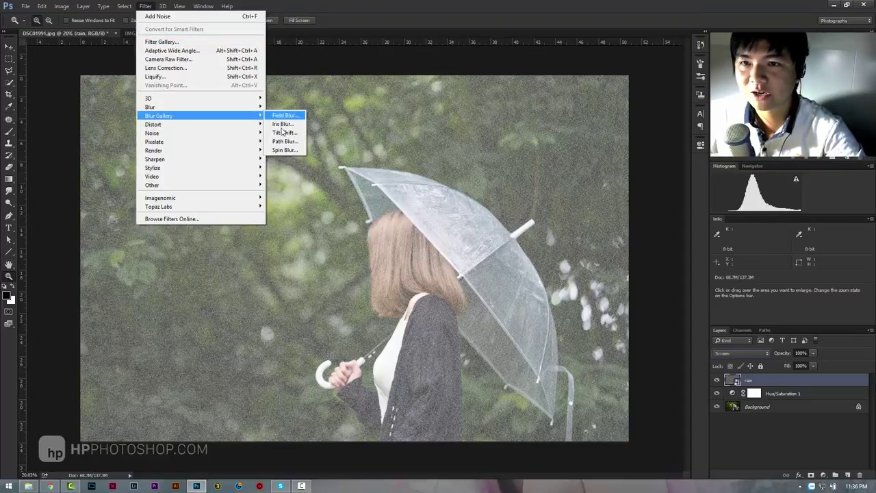
- Apply a 52° Motion Blur smart filter with a shortened distance to the rain layer
mouse_move(150, 107)
click(288, 158)
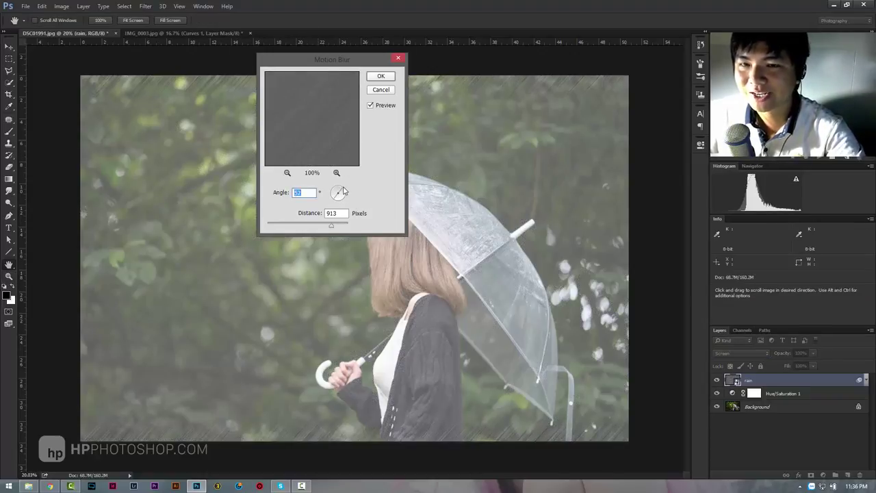
mouse_move(331, 225)
mouse_down()
mouse_move(271, 233)
mouse_move(281, 228)
mouse_up()
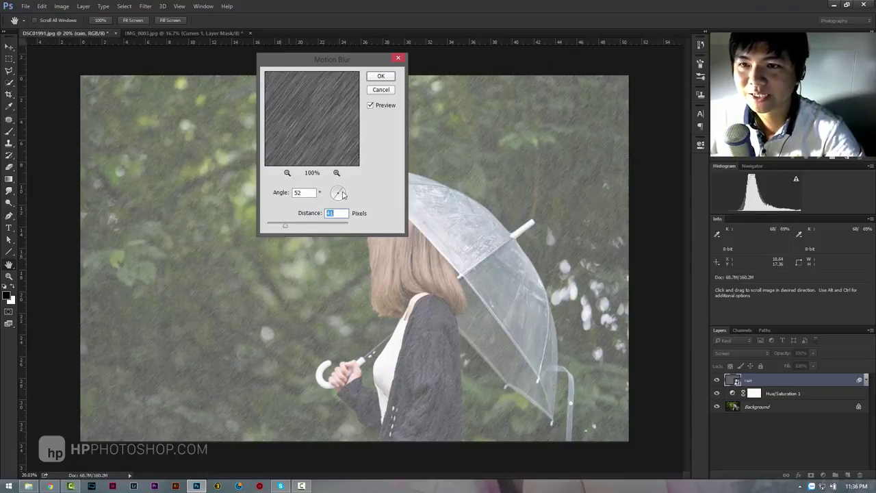
click(381, 78)
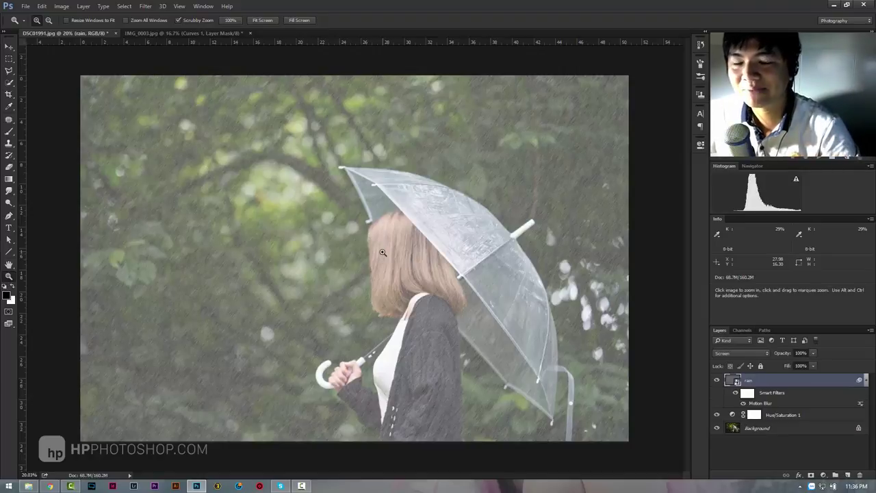
click(824, 475)
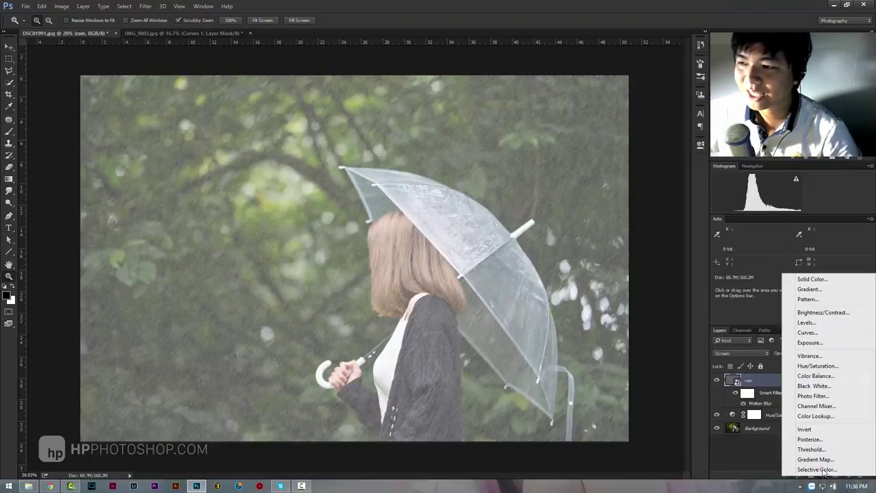
- Add a Levels adjustment clipped to the rain layer with input levels 25 / 0.52 / 255
click(815, 327)
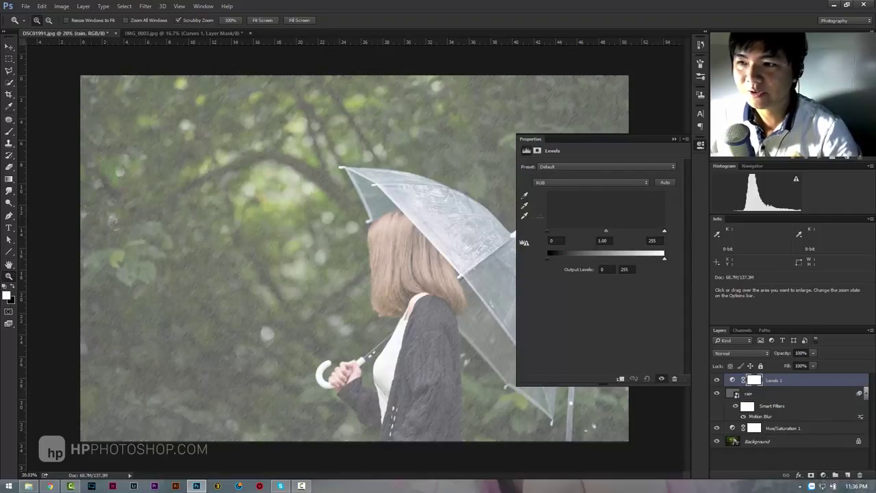
right_click(773, 377)
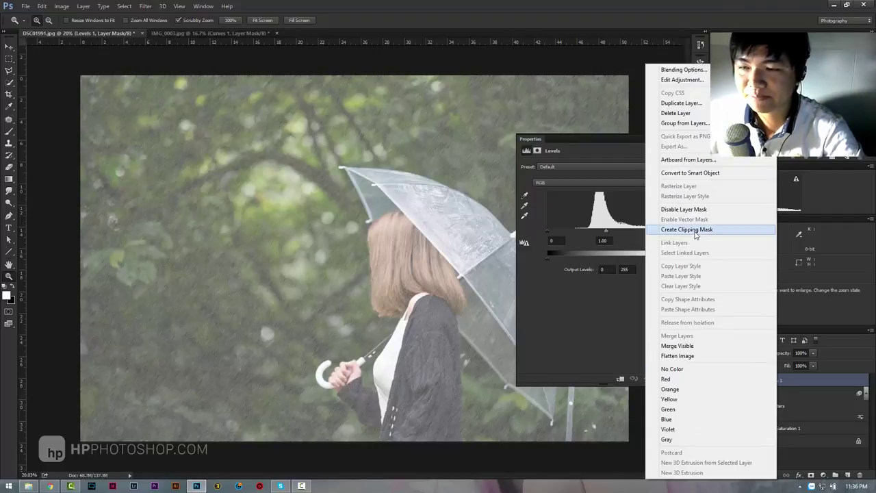
click(695, 232)
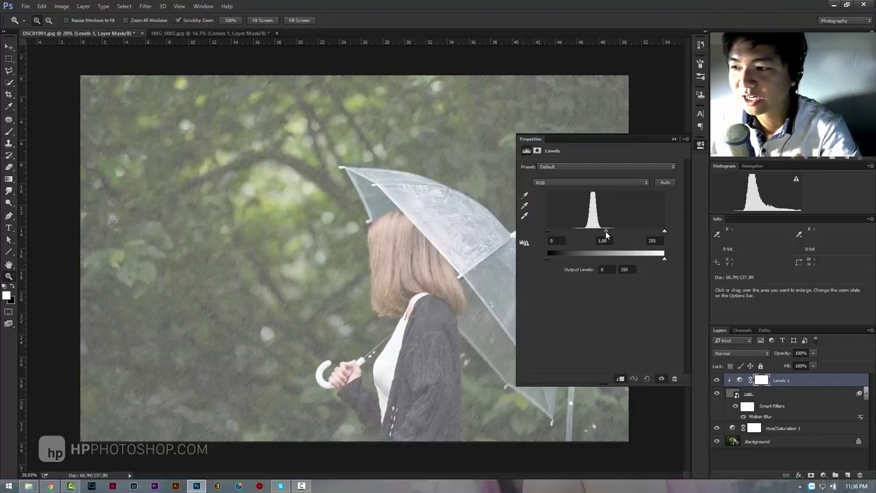
drag(606, 232, 629, 237)
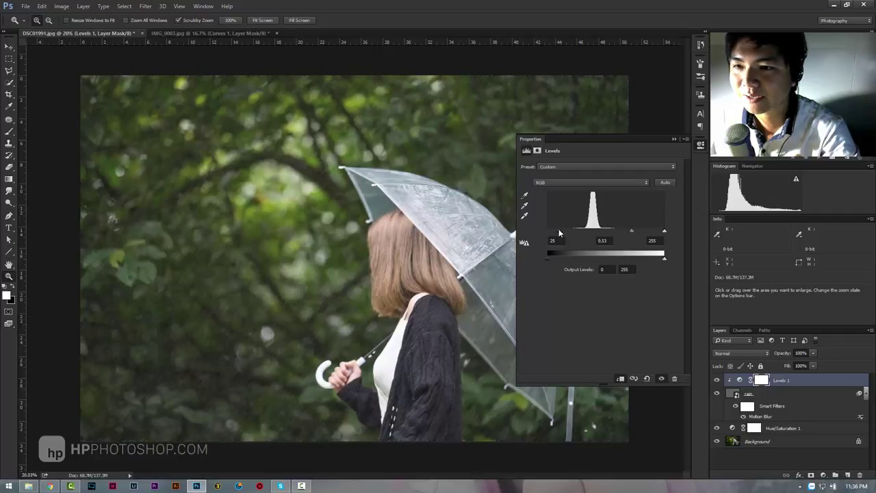
mouse_move(632, 231)
mouse_down()
mouse_move(611, 231)
mouse_move(632, 232)
mouse_up()
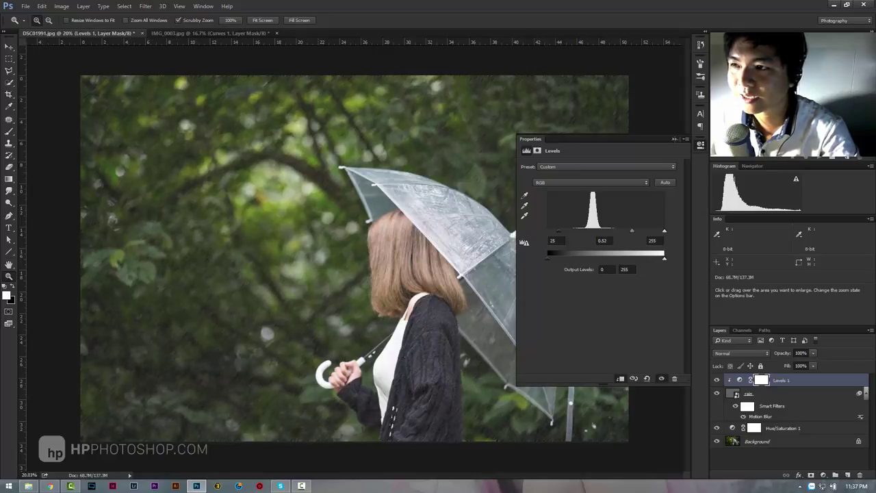
click(674, 139)
mouse_move(267, 247)
mouse_down()
mouse_move(309, 244)
mouse_move(260, 251)
mouse_up()
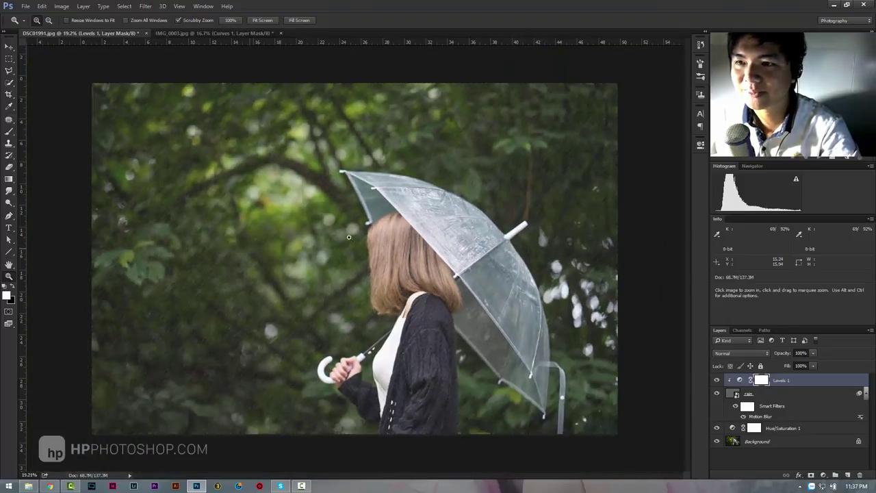
drag(348, 237, 406, 239)
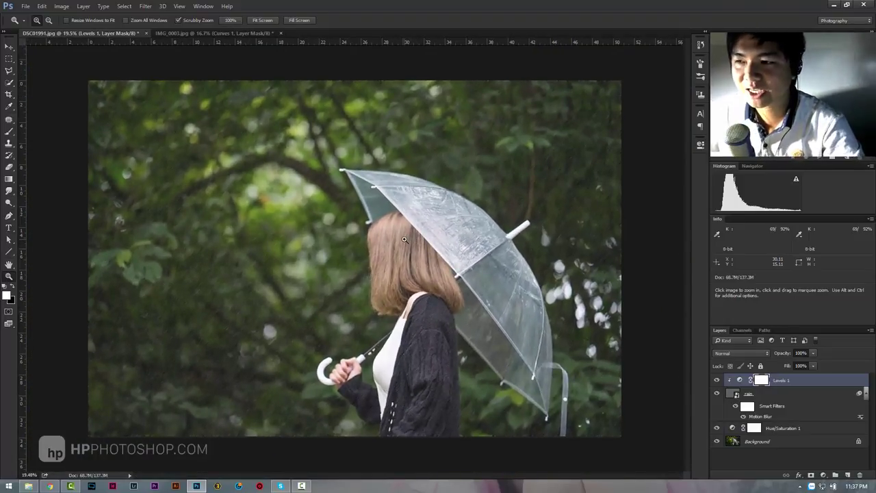
click(790, 395)
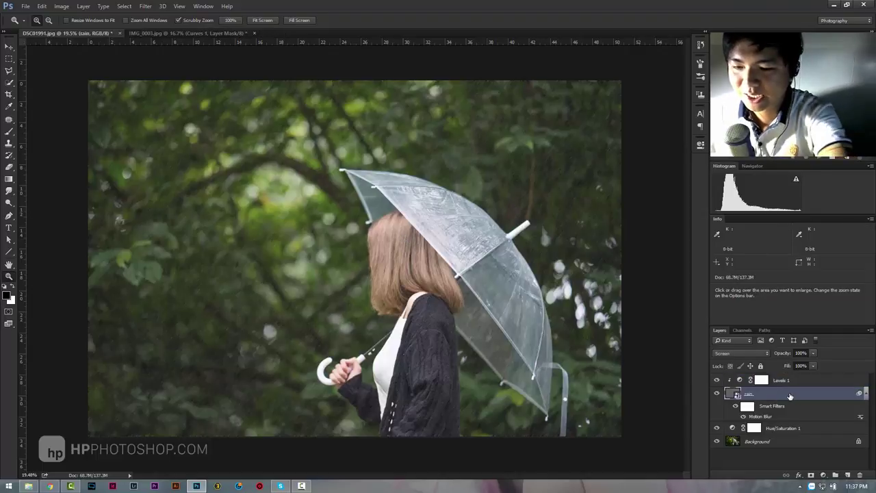
key(ctrl+j)
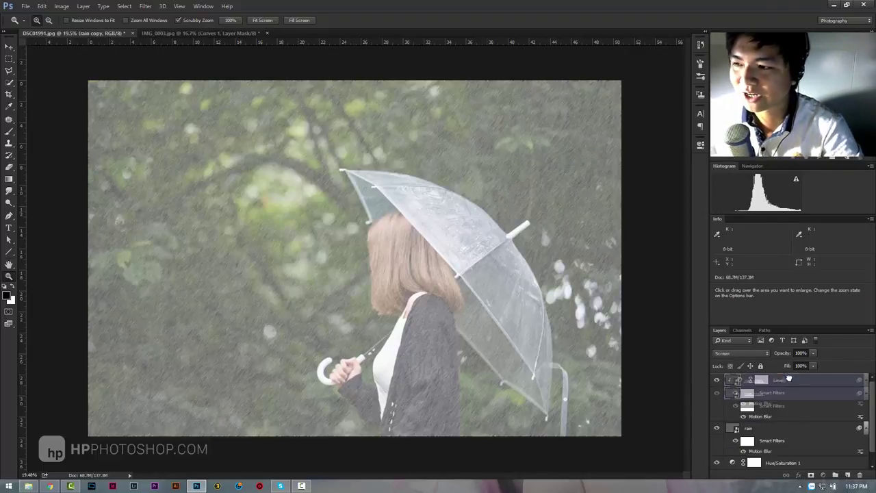
drag(789, 379, 787, 381)
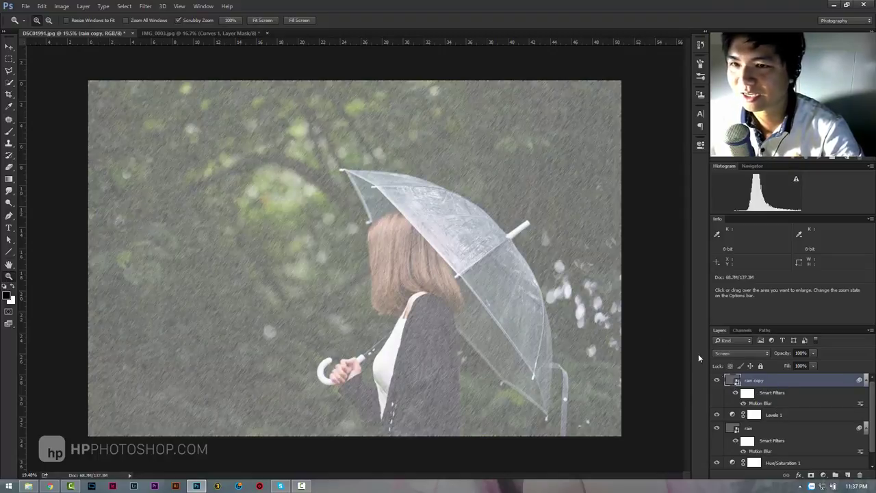
click(144, 7)
mouse_move(152, 132)
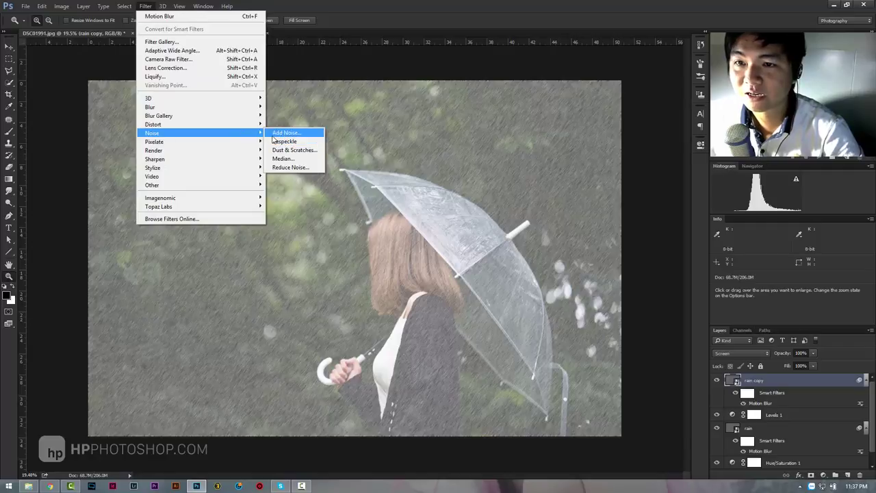
click(346, 165)
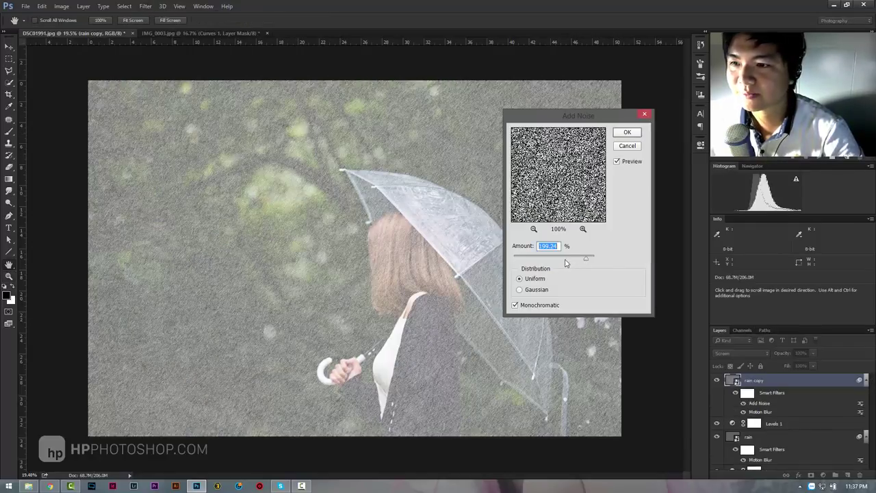
drag(561, 259, 557, 260)
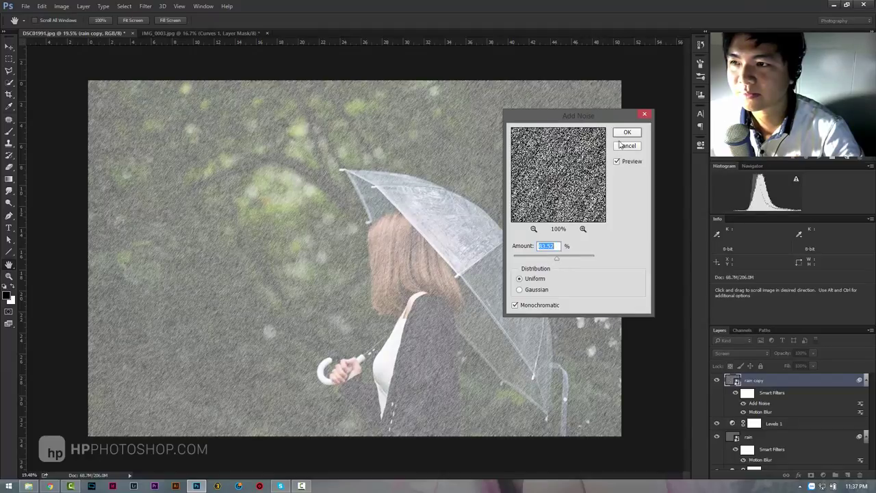
click(579, 258)
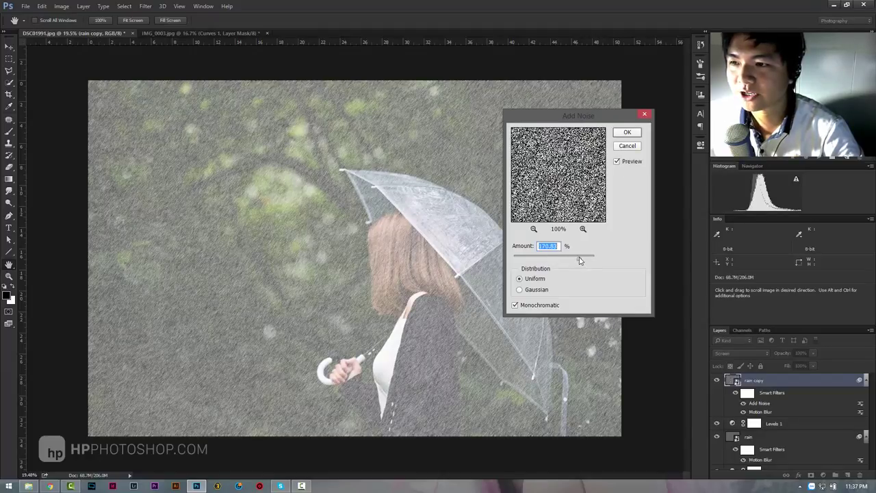
click(627, 133)
key(z)
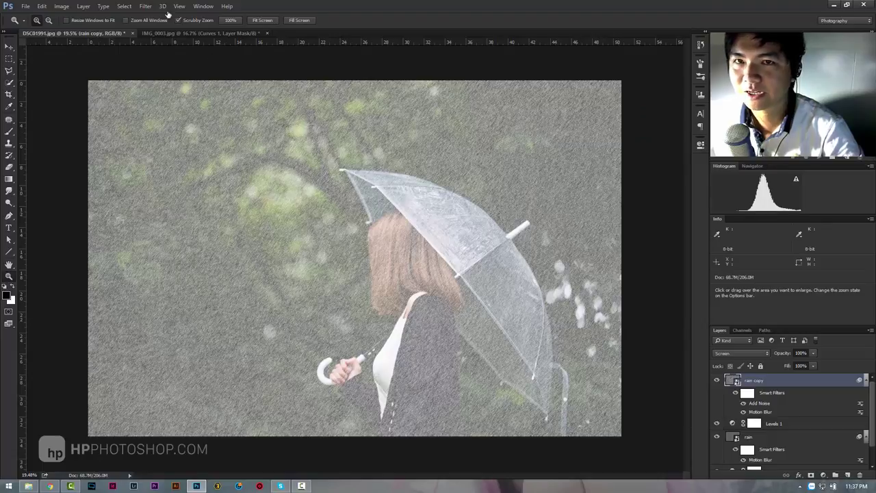
click(145, 6)
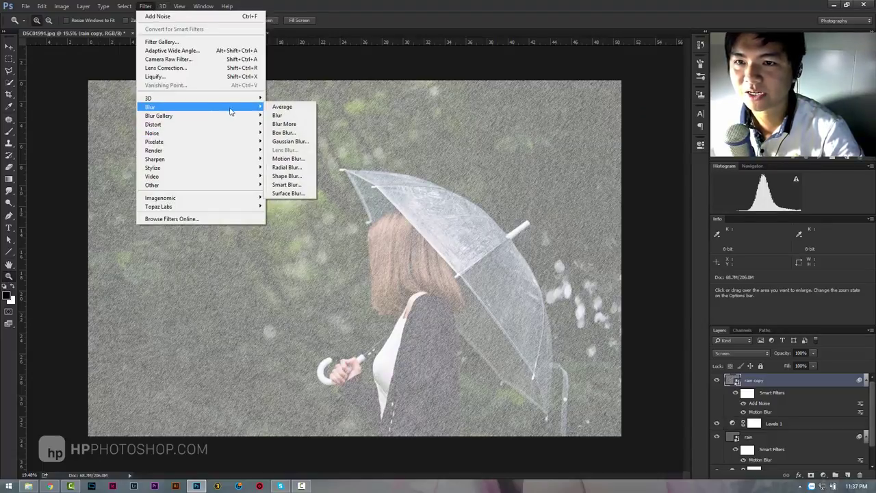
mouse_move(199, 116)
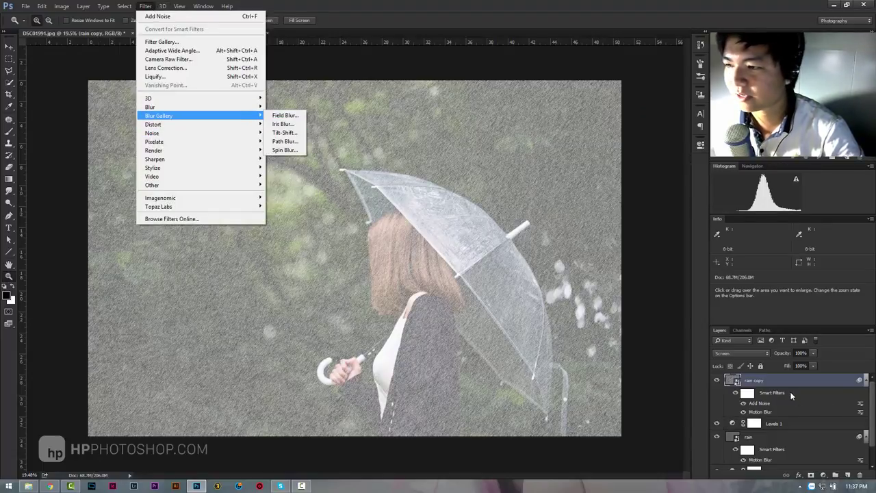
click(778, 404)
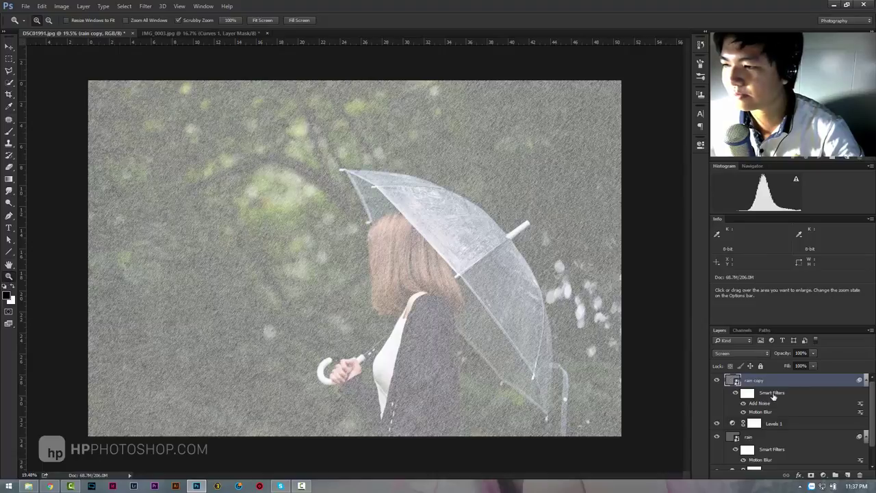
right_click(768, 386)
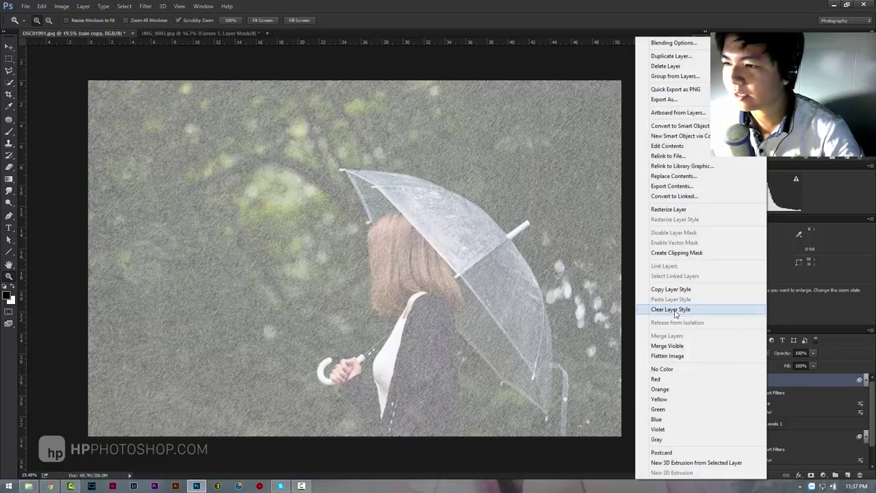
click(675, 310)
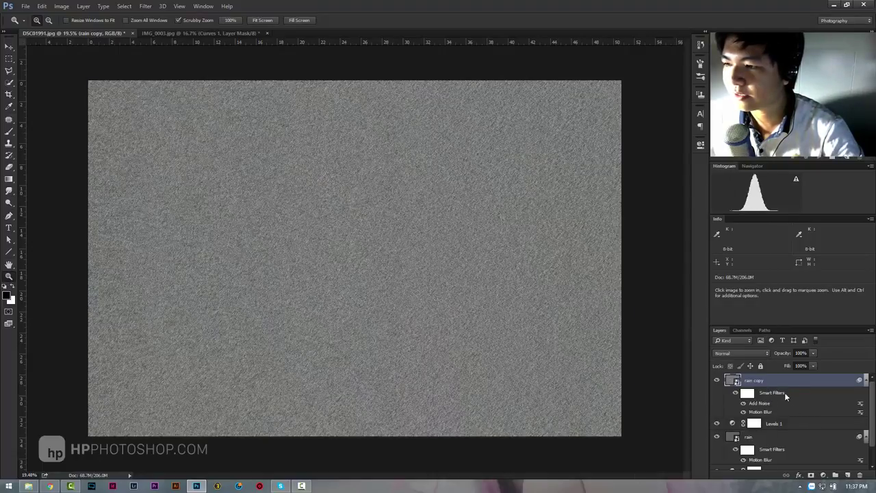
click(737, 393)
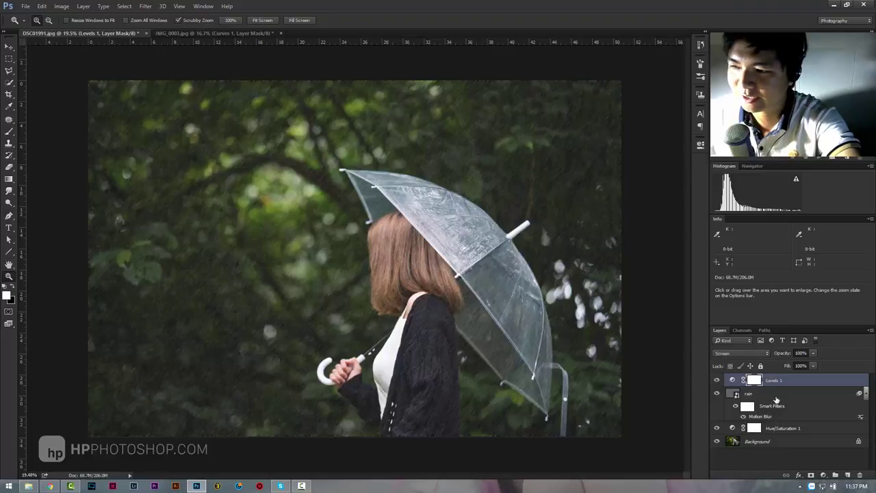
click(777, 397)
key(ctrl+j)
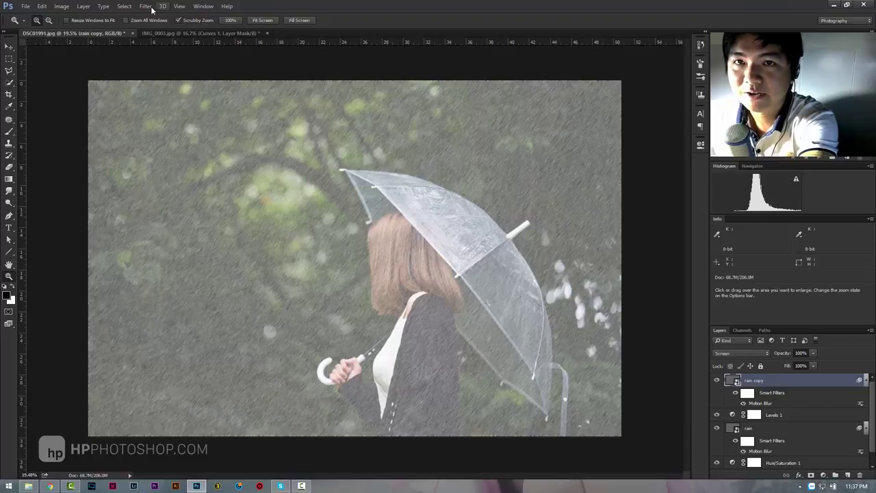
click(146, 7)
key(Escape)
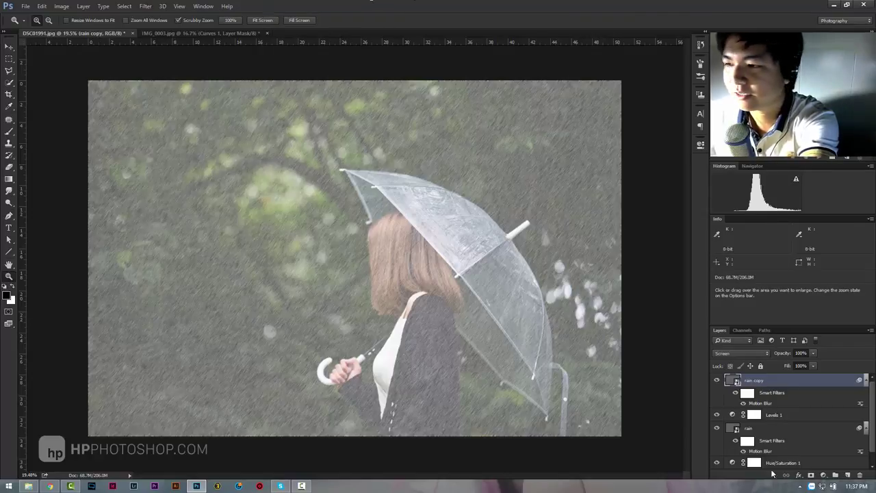
key(b)
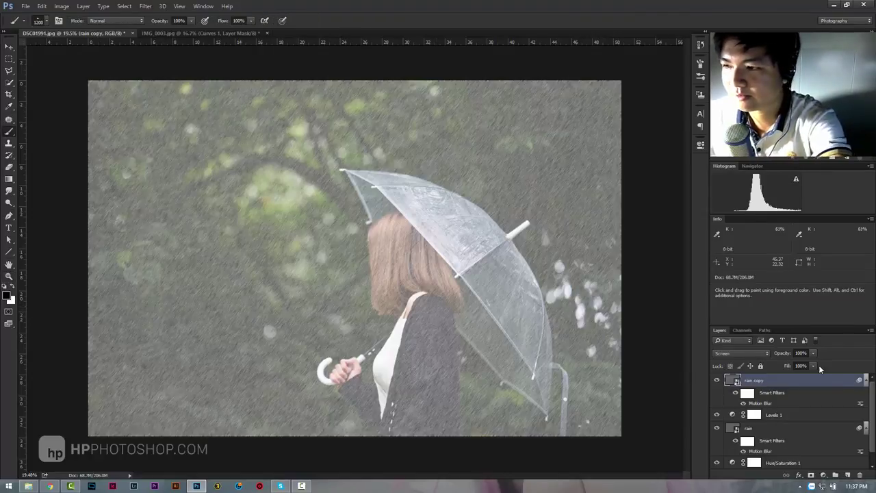
key(ctrl+alt+z)
key(ctrl+alt+z)
key(ctrl+alt+z)
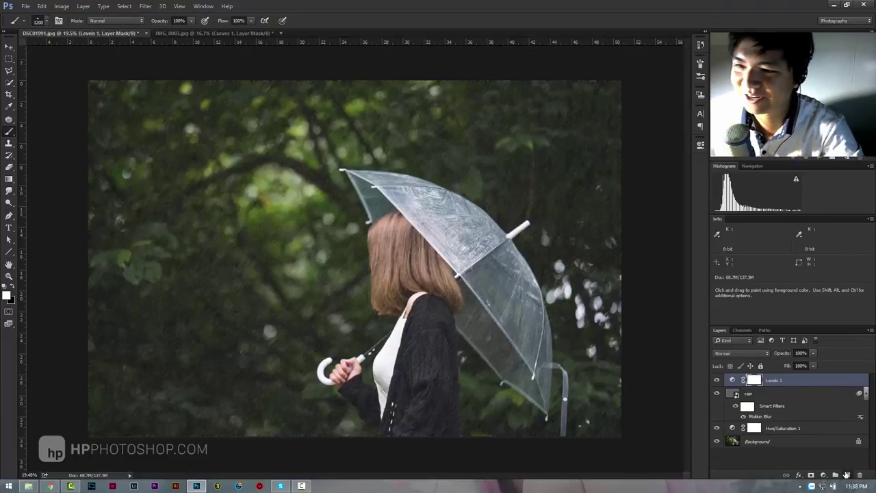
- After dismissing an empty-layer noise error, fill Layer 1 solid black
click(145, 6)
mouse_move(149, 107)
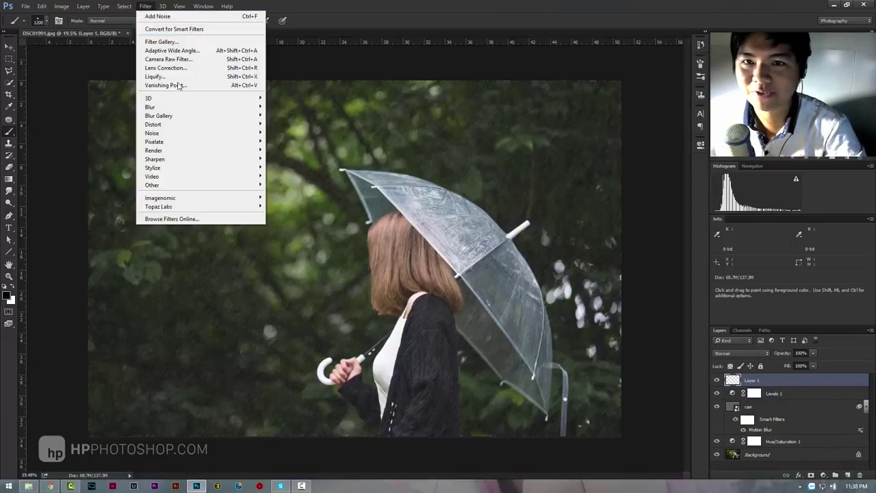
click(287, 133)
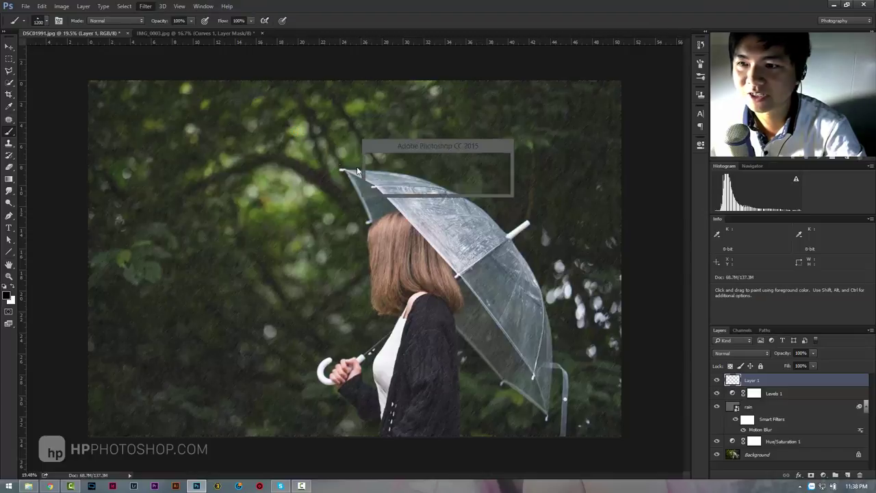
click(440, 185)
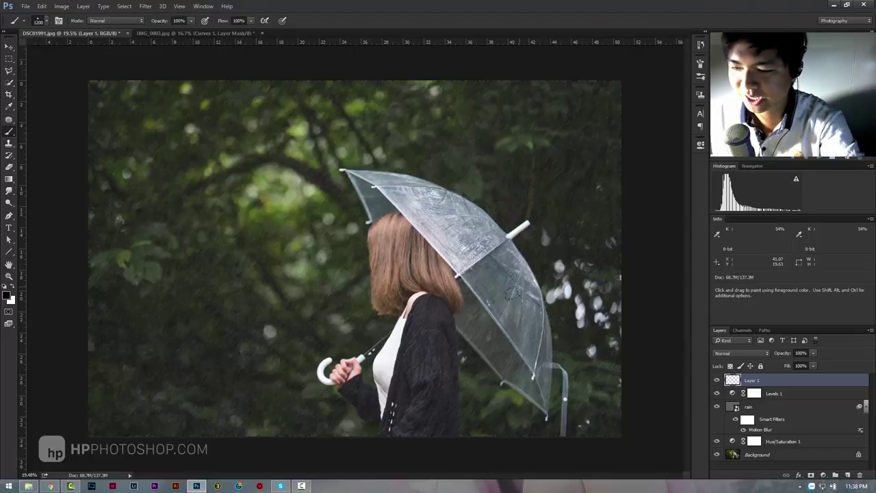
key(alt+BackSpace)
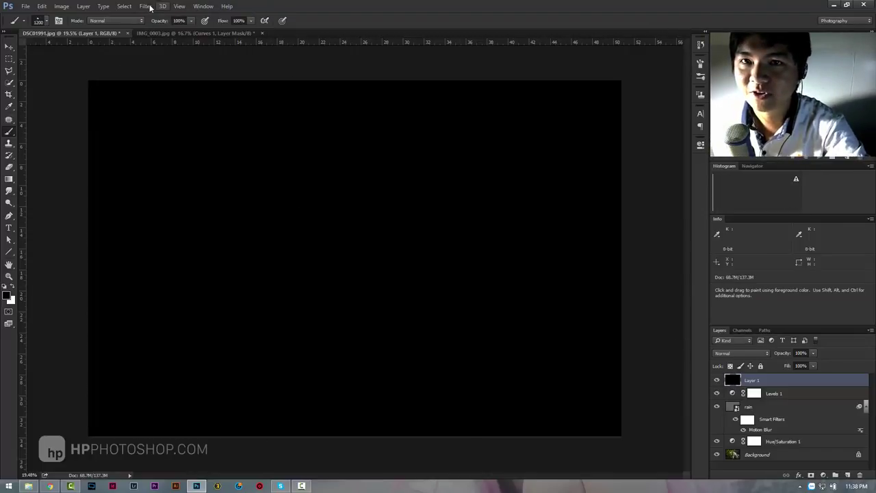
- Cover Layer 1 with 218% Gaussian monochromatic noise
click(150, 7)
mouse_move(155, 141)
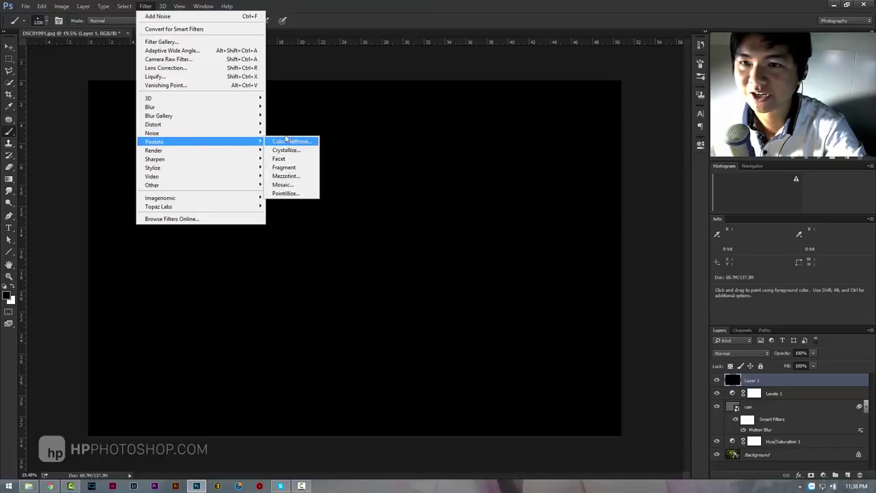
key(Escape)
key(Escape)
key(ctrl+alt+f)
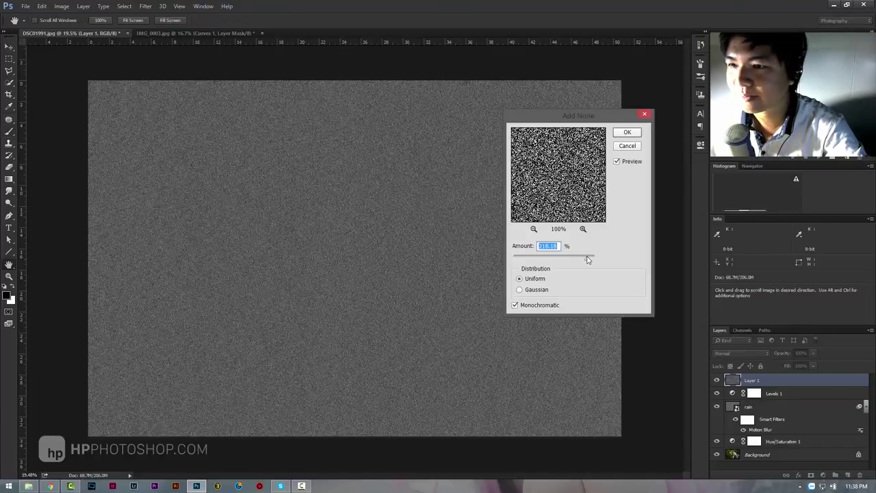
click(537, 290)
click(535, 280)
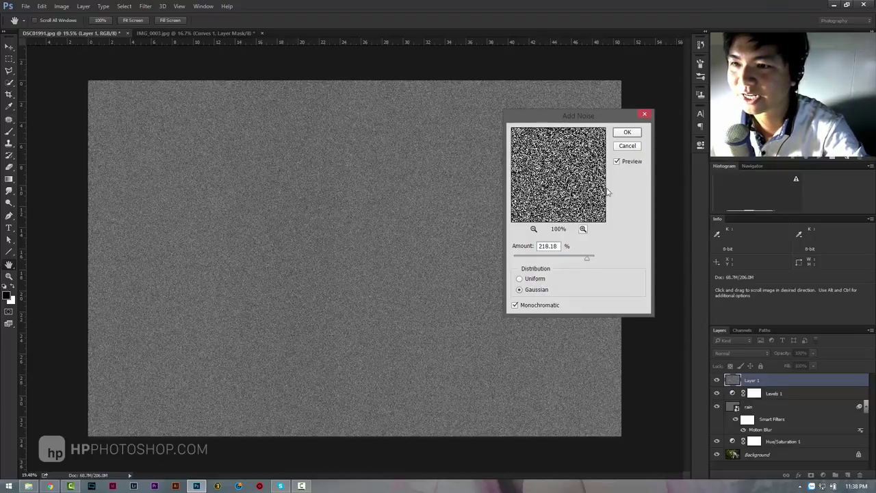
click(627, 133)
key(b)
- Blend Layer 1 in Screen mode and open the Filter Gallery
click(757, 351)
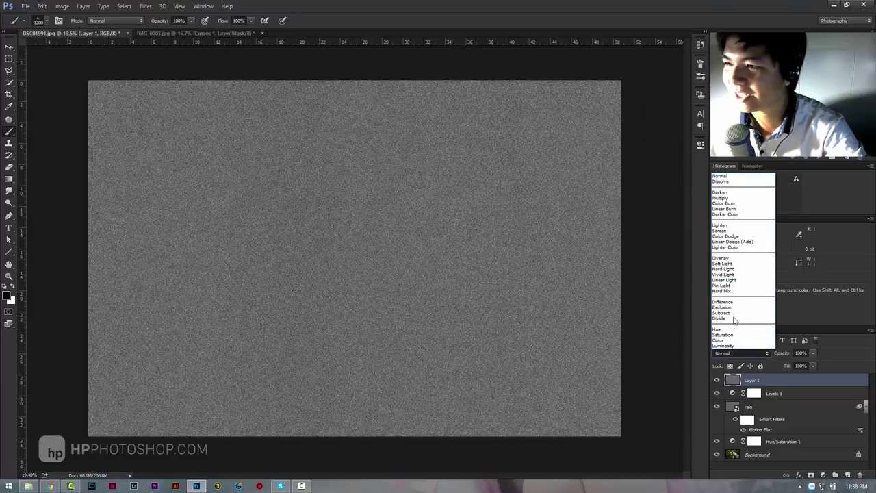
click(740, 238)
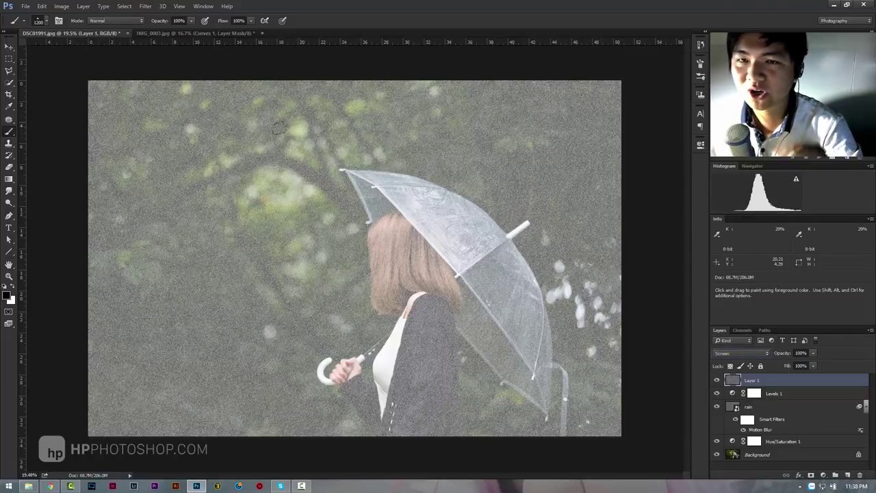
click(146, 6)
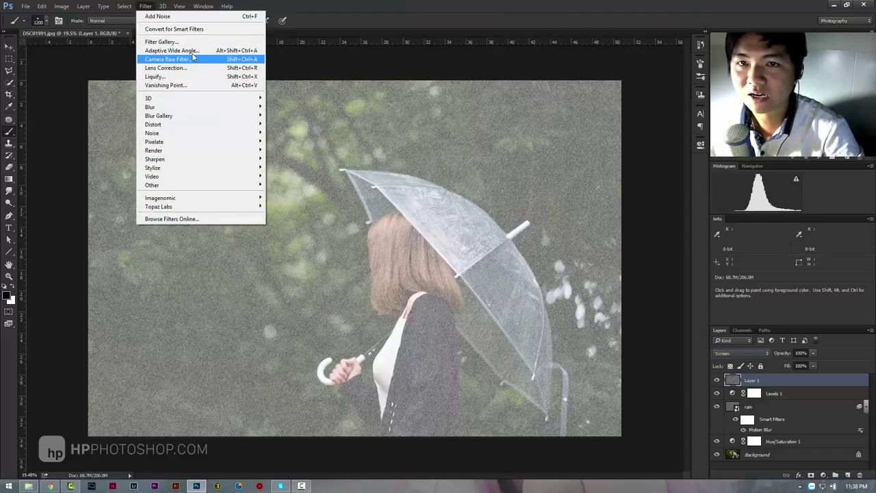
click(198, 43)
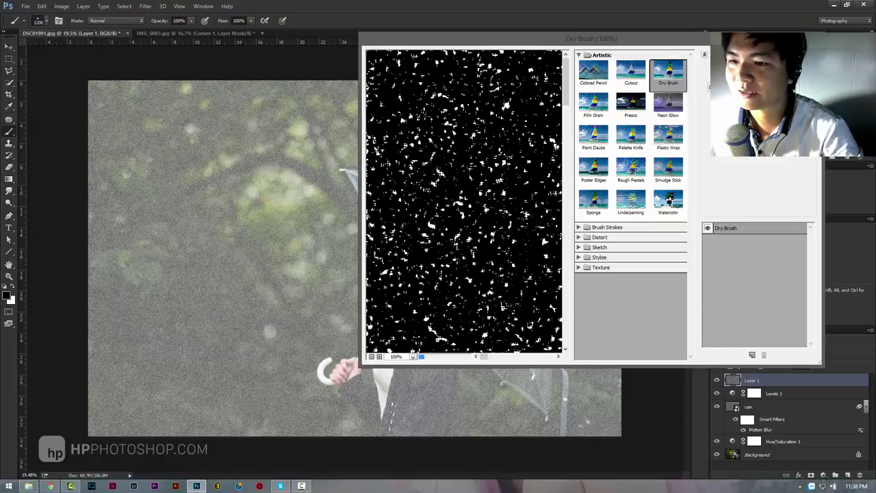
- Zoom the Filter Gallery's Dry Brush preview out to 66.7%
click(371, 357)
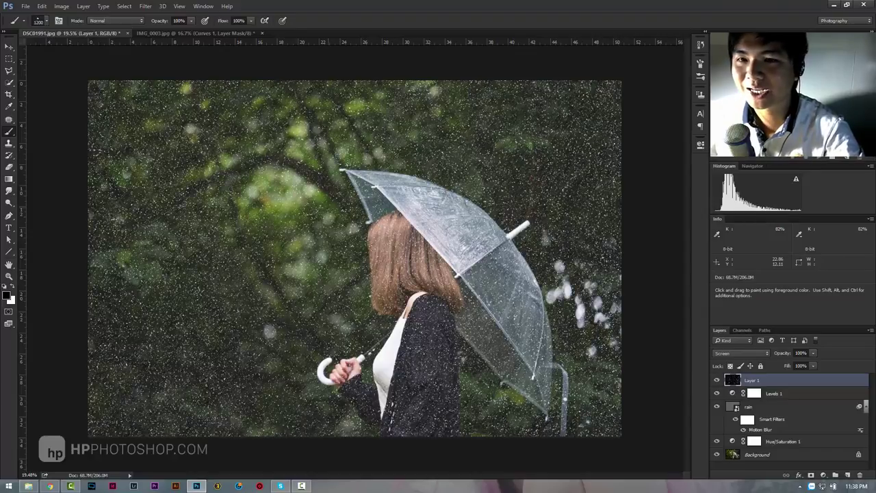
- Apply a Motion Blur of 52° angle and 76 pixels to Layer 1's white specks
click(145, 6)
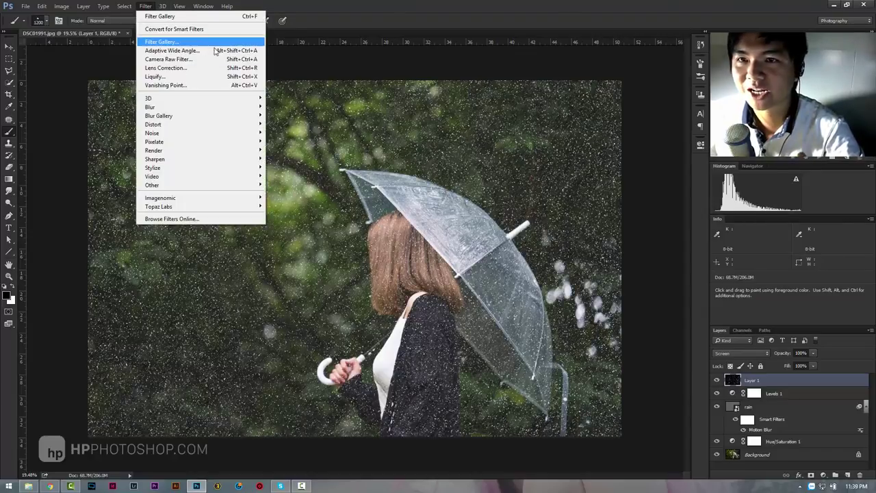
click(415, 42)
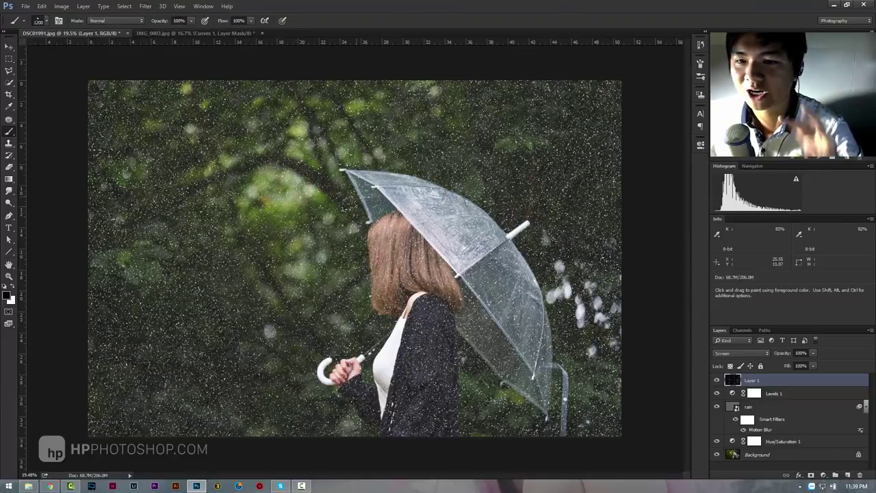
click(145, 6)
mouse_move(178, 106)
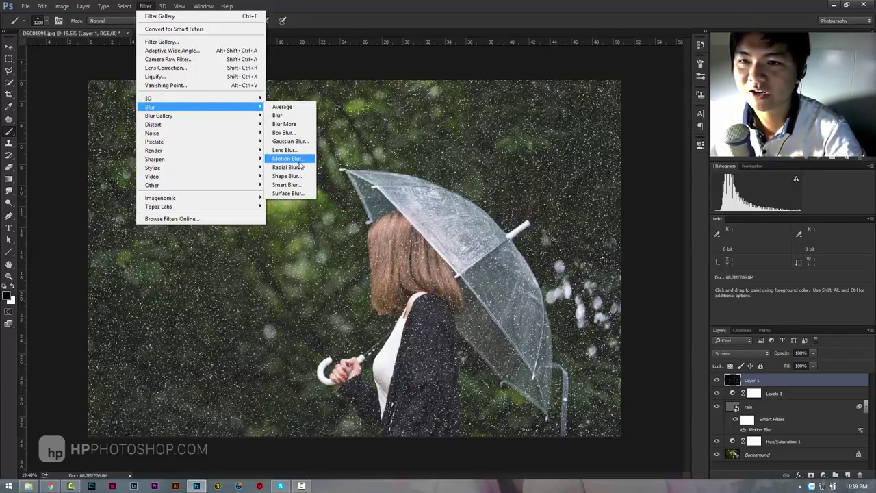
click(287, 158)
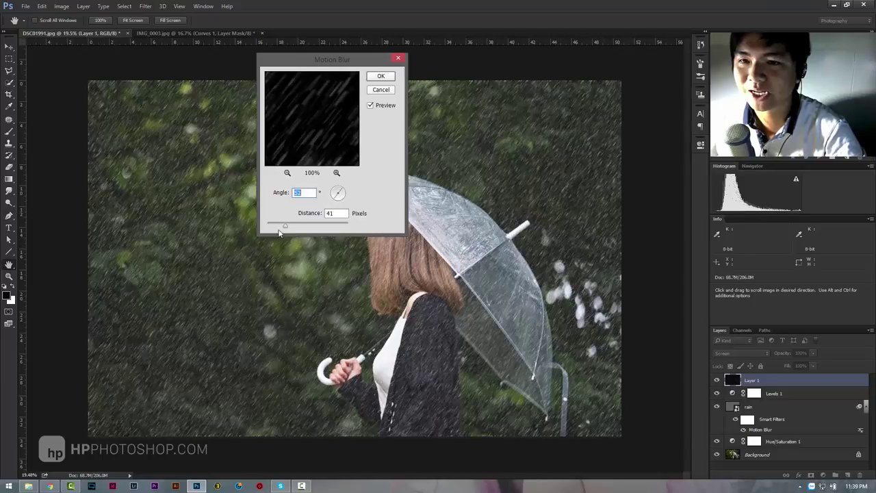
key(Tab)
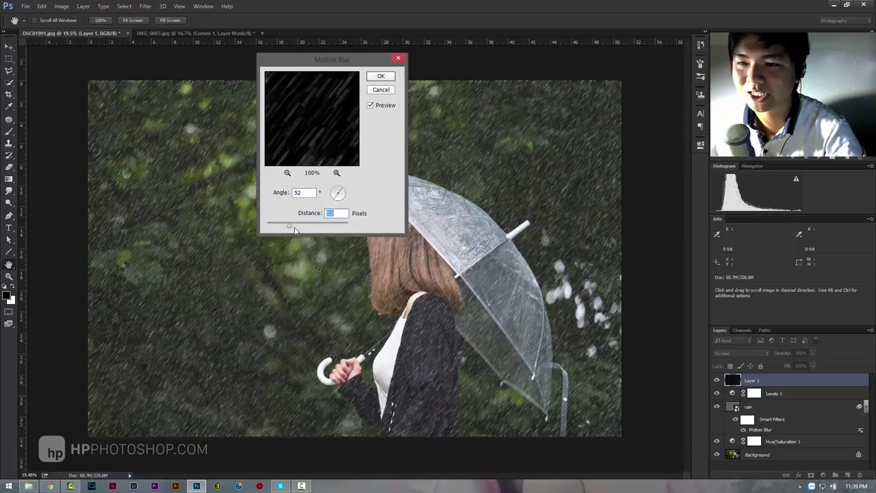
click(295, 228)
drag(290, 231, 294, 230)
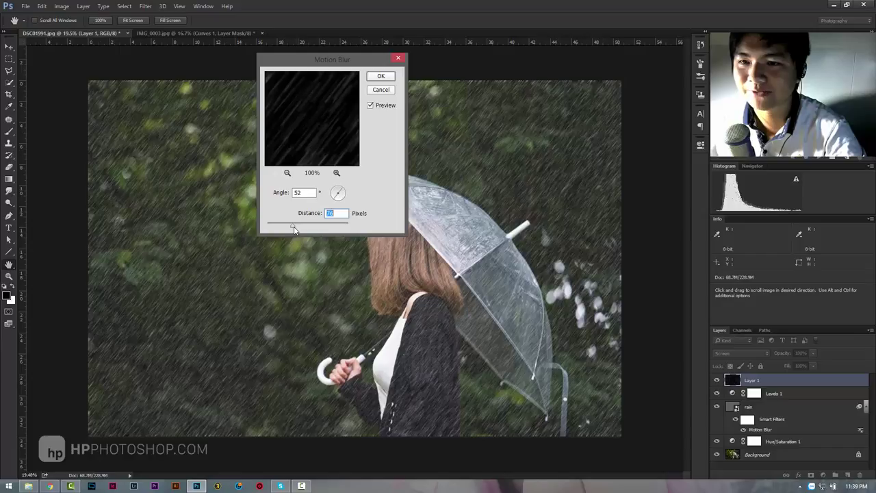
click(381, 76)
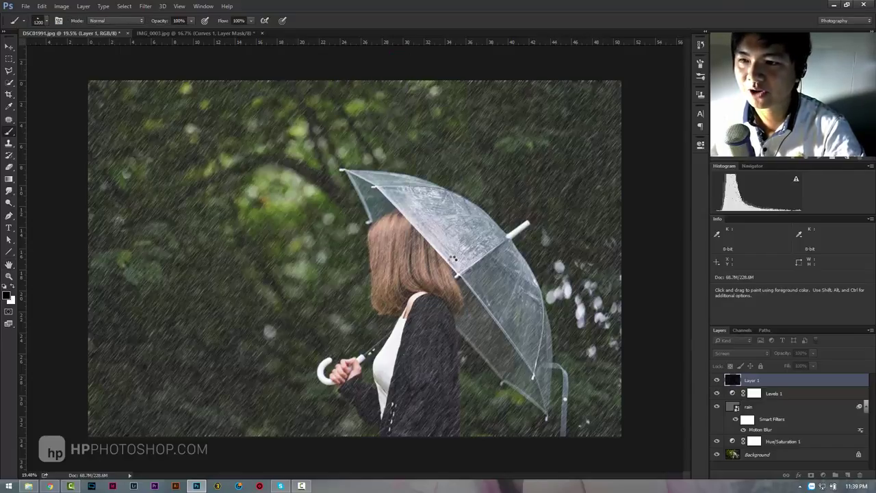
- Add a Levels adjustment clipped to the rain layer with midtones lowered to 0.76
click(824, 475)
click(797, 331)
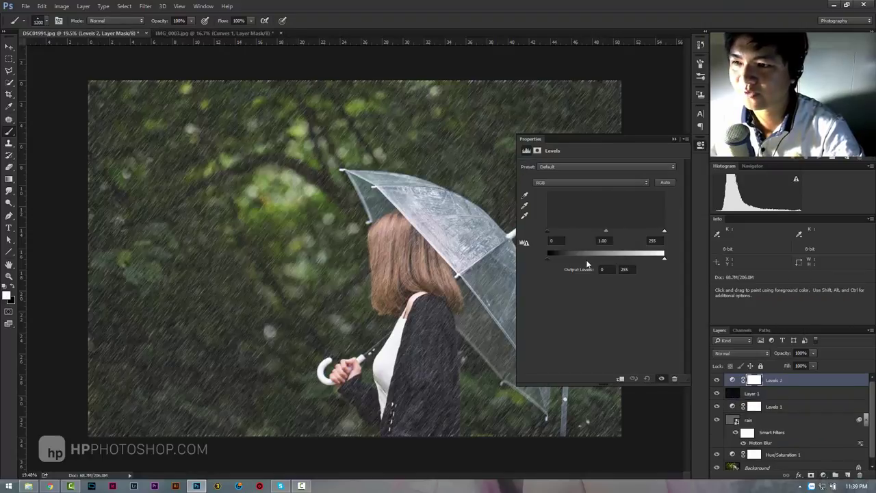
click(618, 379)
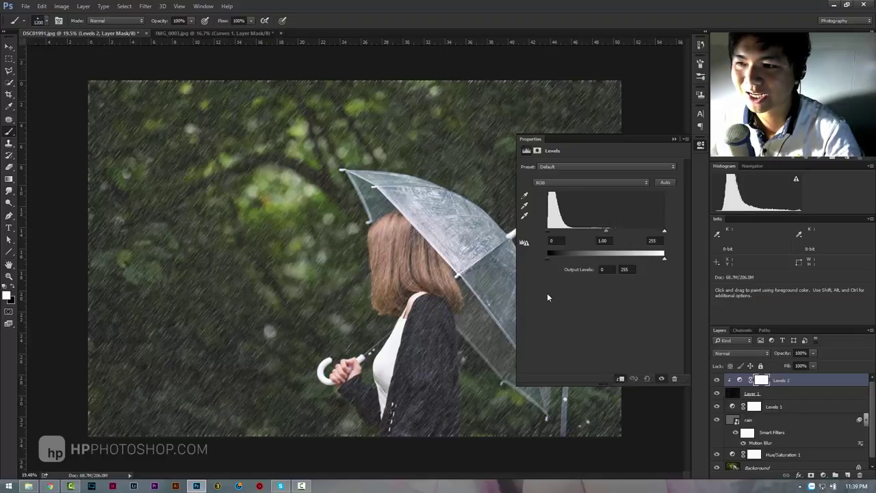
mouse_move(607, 231)
mouse_down()
mouse_move(630, 235)
mouse_move(615, 236)
mouse_up()
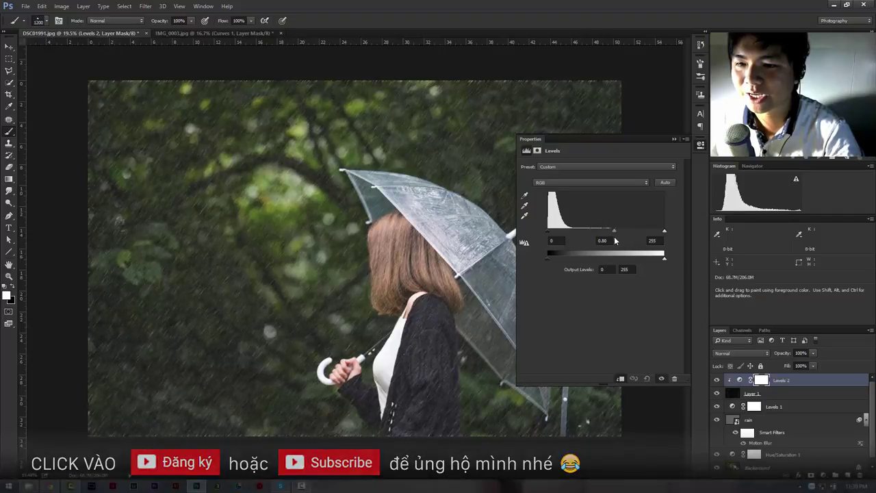
click(674, 140)
- Dismiss the error message and select Layer 1 in the layer stack
key(z)
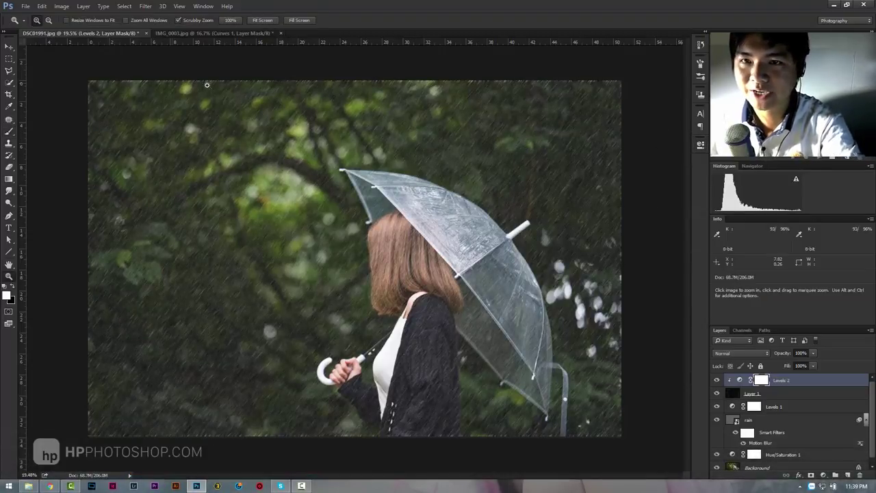
key(ctrl)
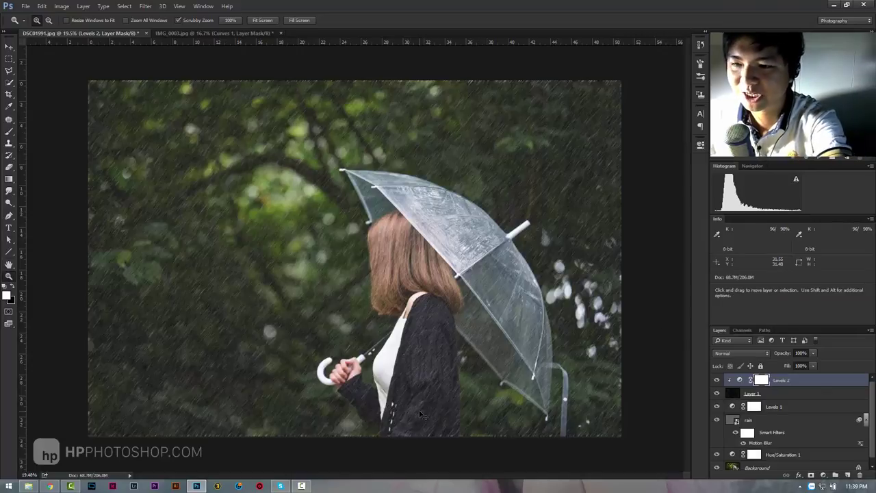
ctrl+click(439, 392)
click(448, 184)
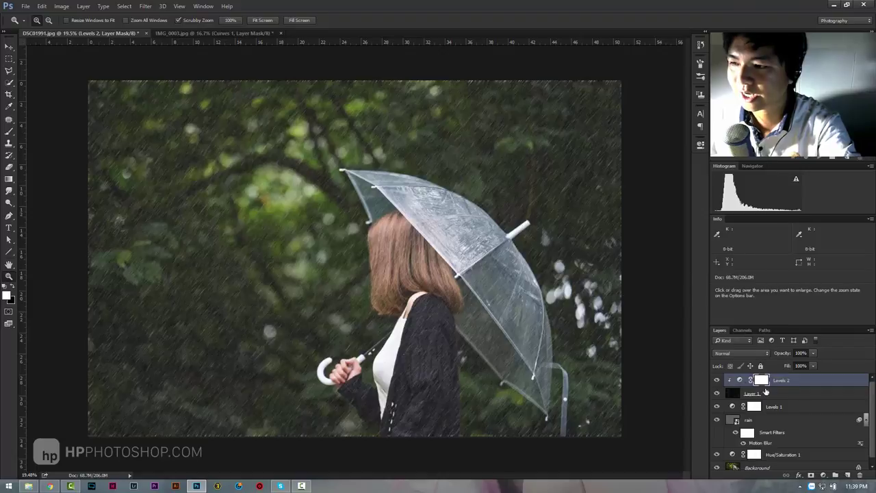
click(778, 393)
- Scale Layer 1 up to about 103% and rename it 'rain 2'
key(ctrl+t)
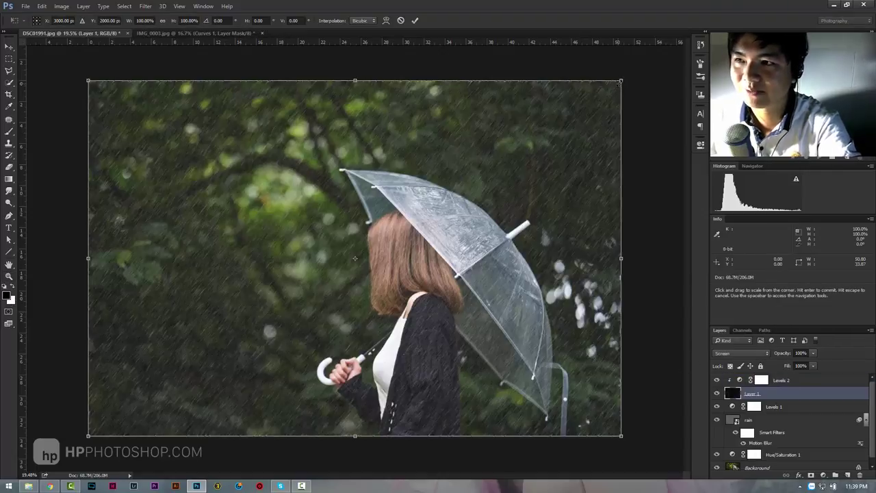
drag(623, 79, 630, 76)
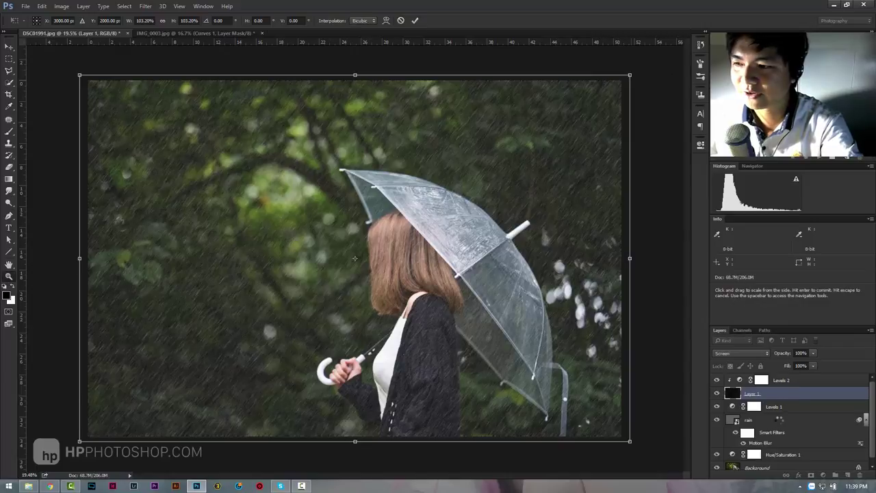
key(Return)
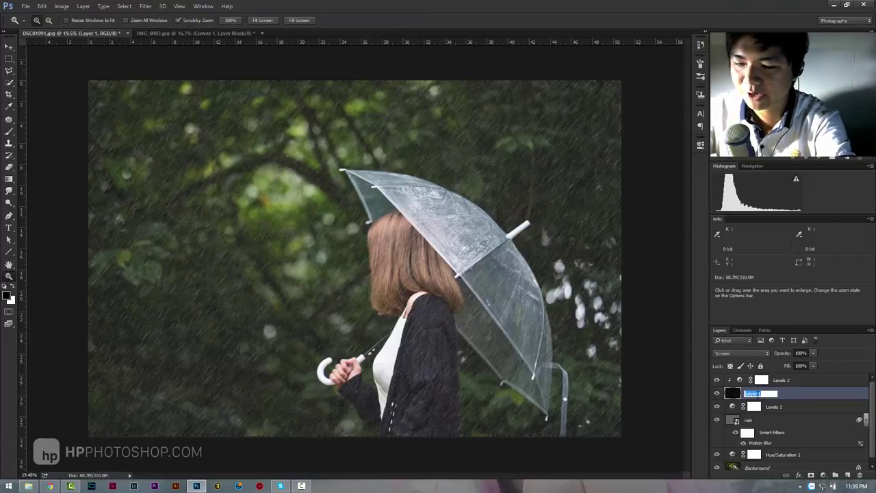
text(rain 2)
key(Return)
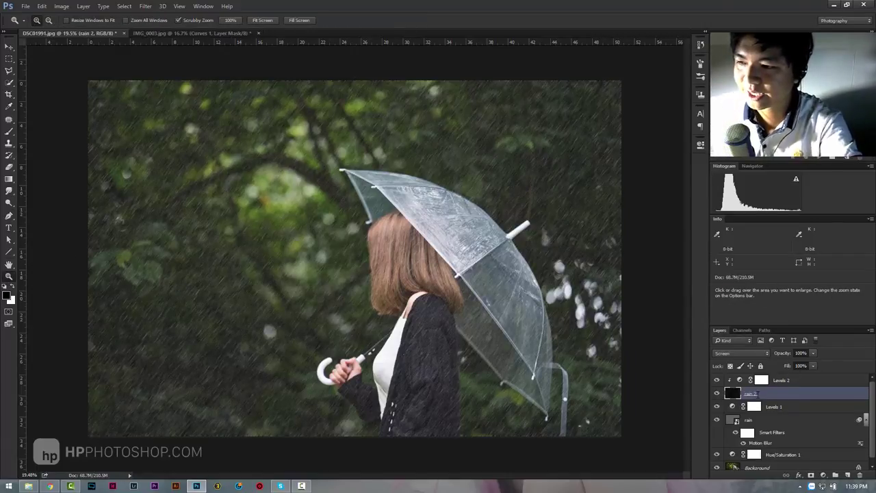
- Scale the original rain layer up to about 101%
click(782, 421)
key(ctrl+t)
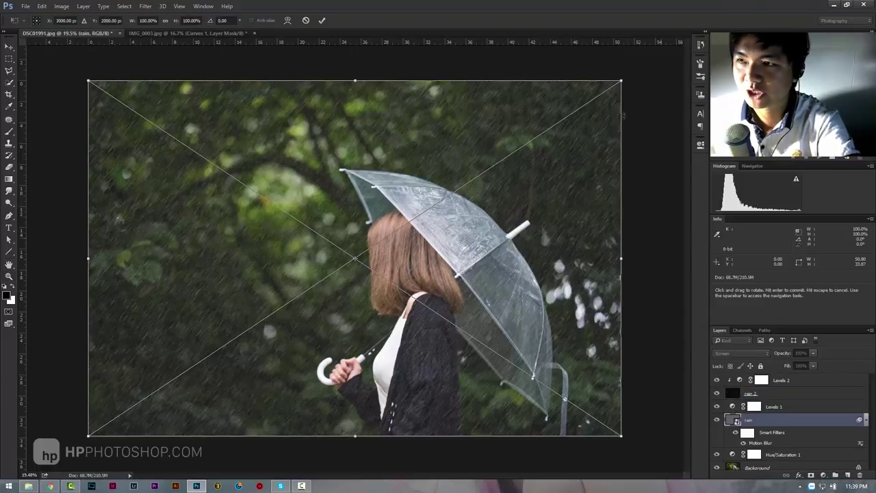
drag(623, 78, 625, 77)
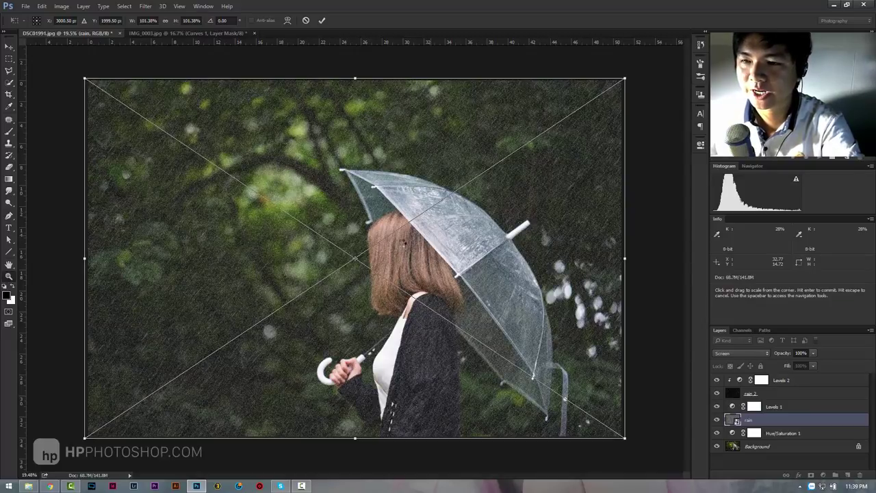
key(Return)
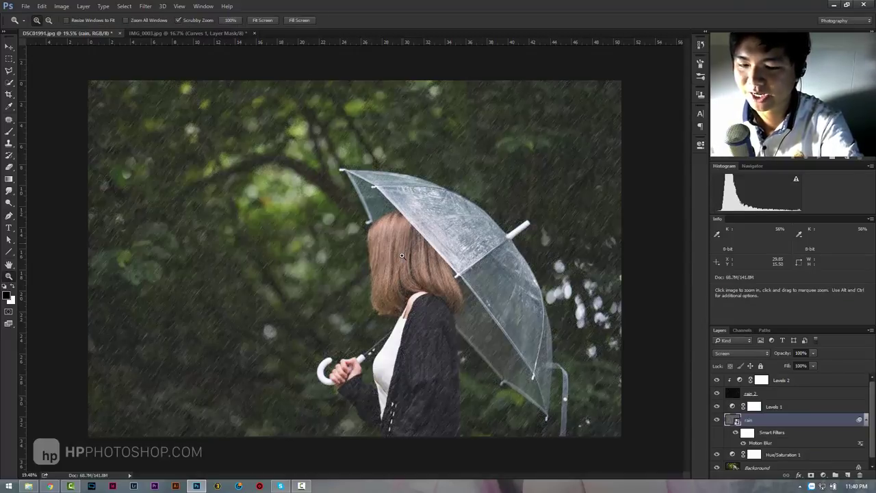
- In Image Size, set resolution to 72 ppi and re-enter the width, leaving 6000 × 4000 px
key(ctrl+alt+i)
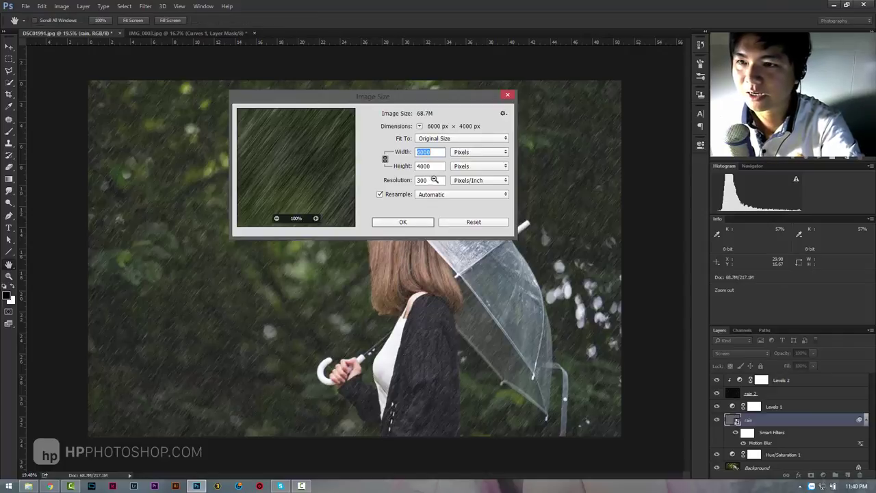
text(140)
key(Tab)
key(Tab)
text(7)
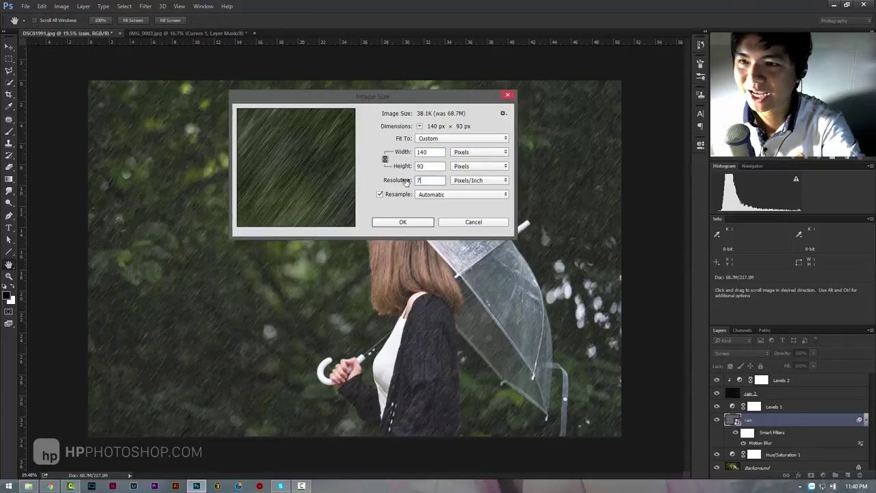
text(2)
double_click(431, 151)
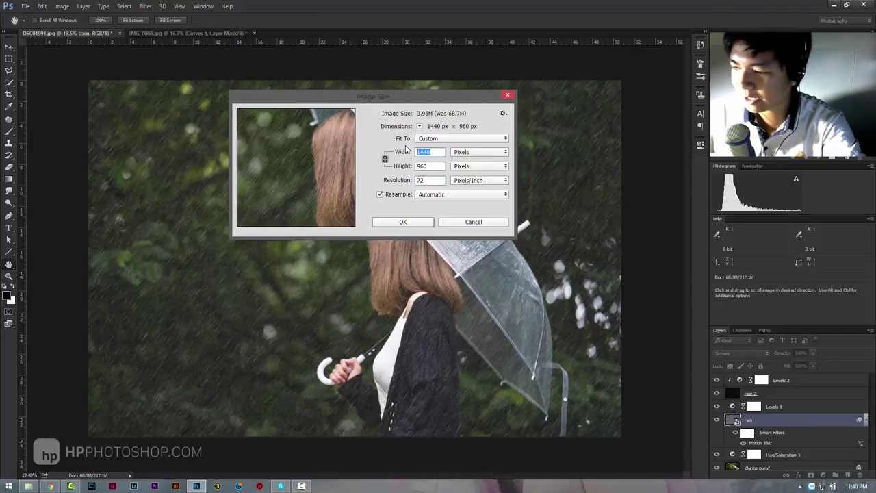
text(6000)
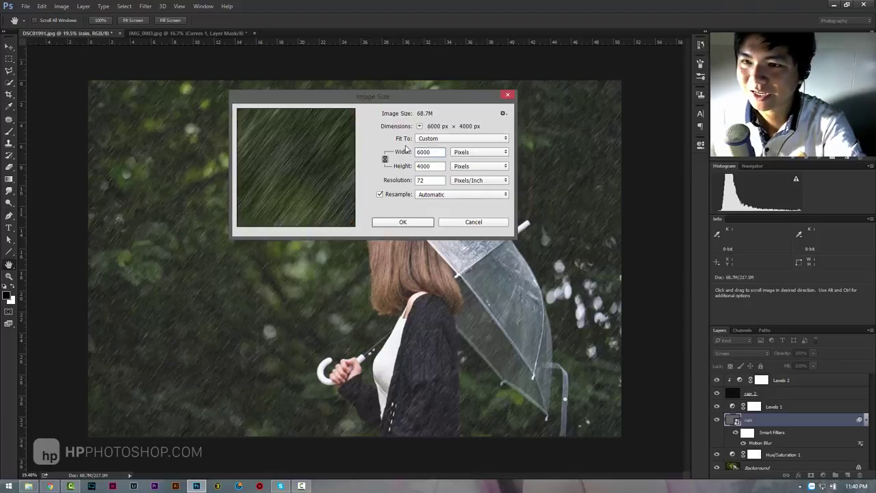
text(4000)
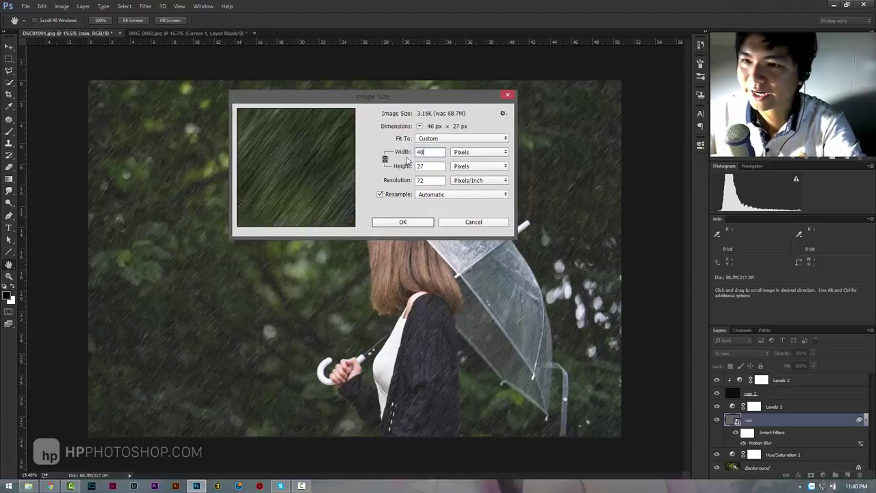
click(406, 222)
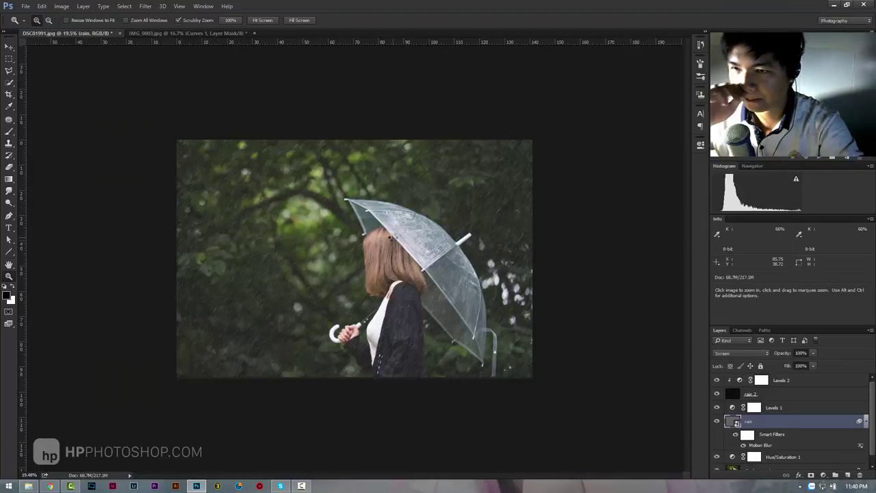
- Compare the rain layer on and off, then select Levels 2 through Hue/Saturation 1
click(395, 235)
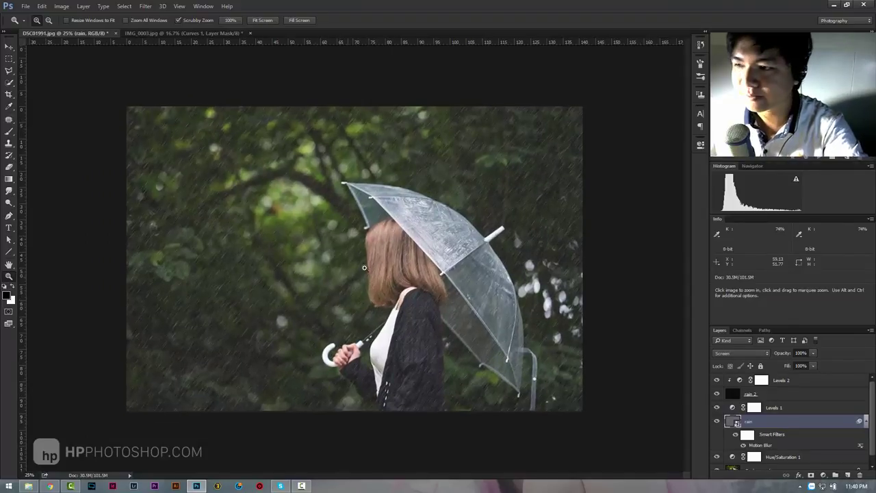
click(717, 422)
click(716, 421)
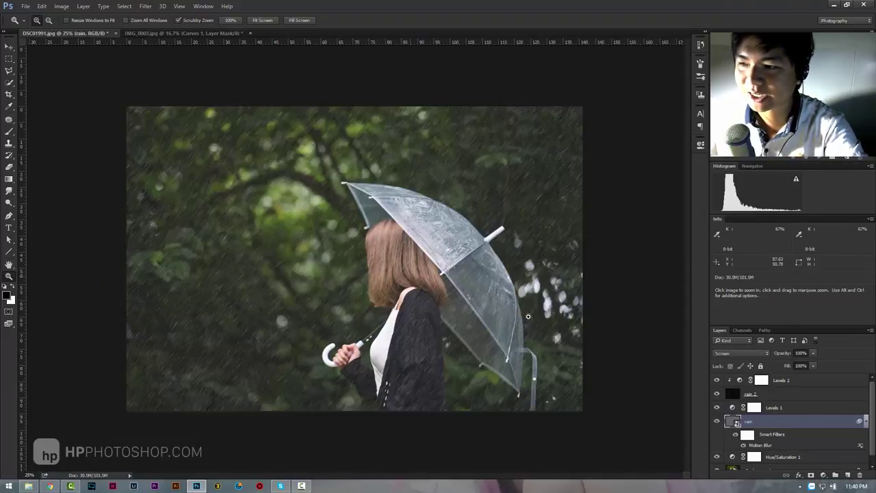
click(810, 384)
scroll(810, 393, down, 1)
shift+click(801, 452)
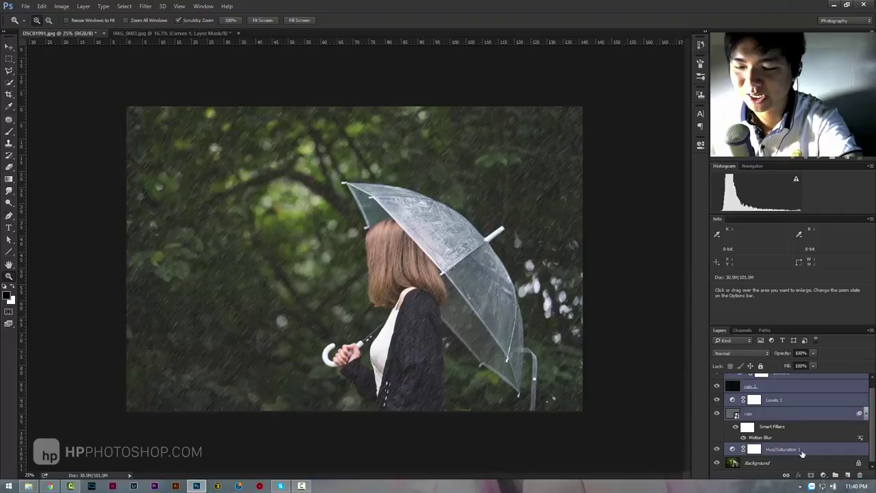
- Group the selected layers into Group 1 and toggle it to compare with the original
key(ctrl+g)
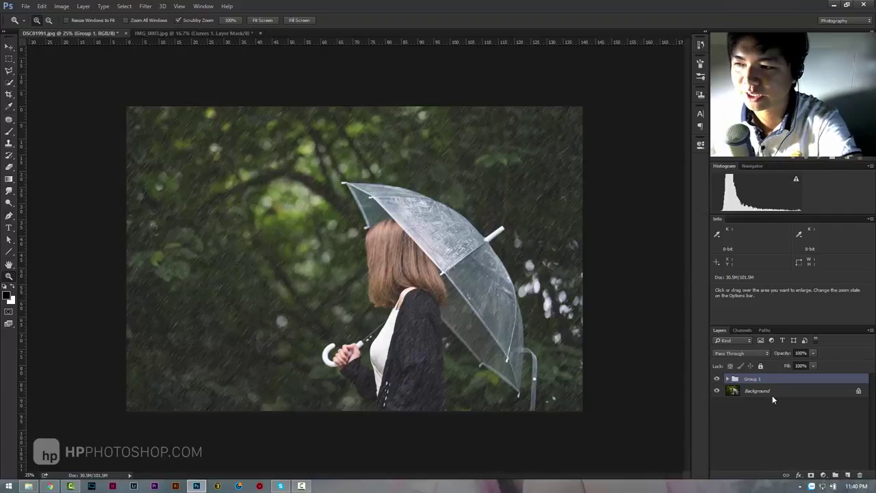
click(723, 381)
click(722, 381)
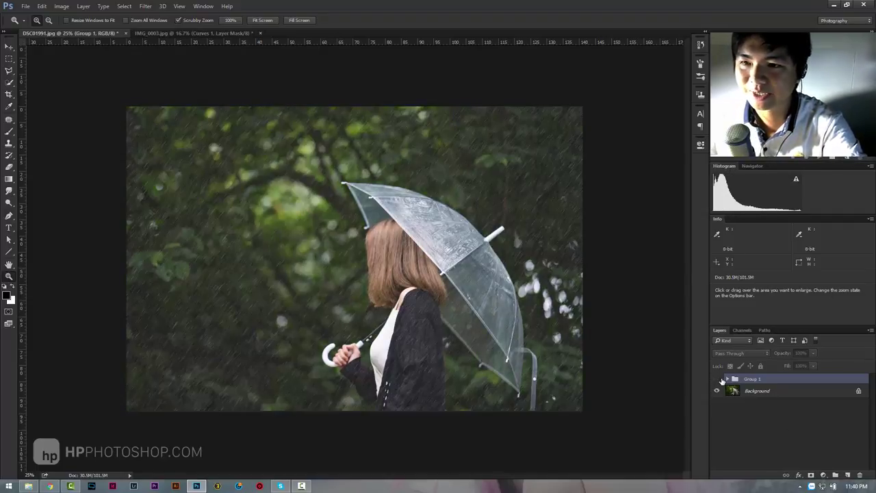
click(722, 381)
click(722, 380)
click(722, 381)
click(722, 380)
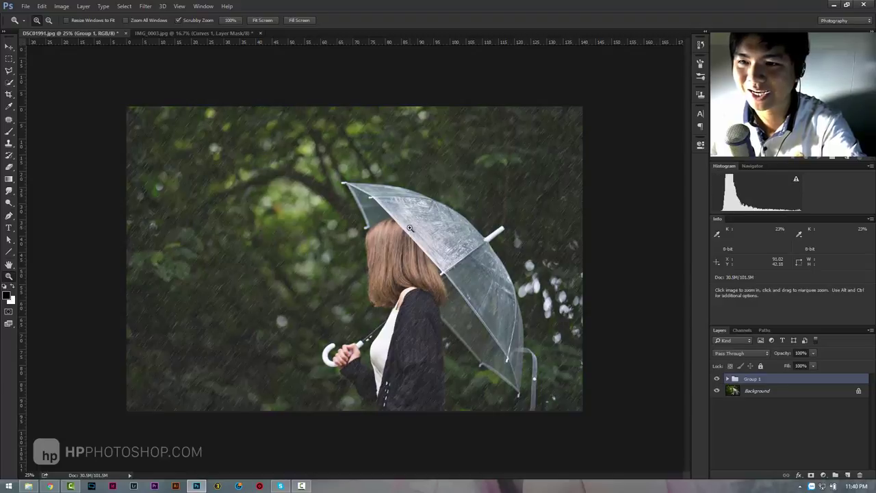
drag(462, 215, 502, 224)
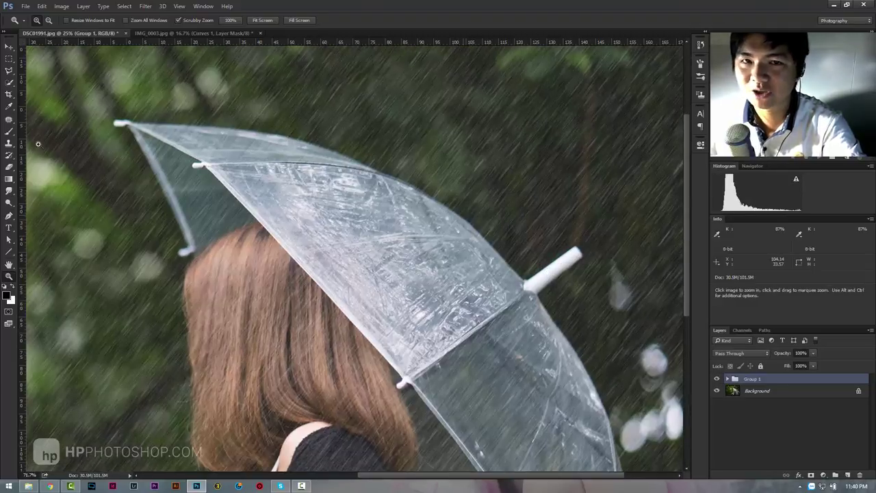
- Switch to the Brush tool and check the brush presets and the source-photo folder
key(b)
click(43, 23)
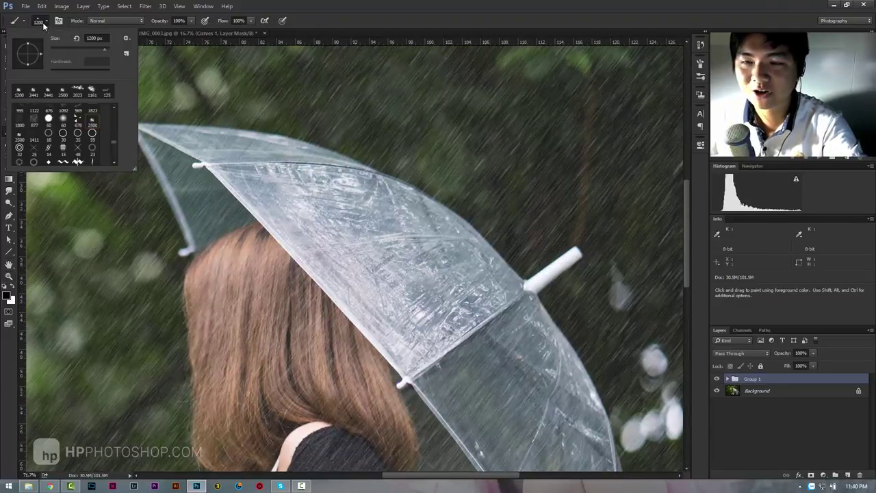
key(Escape)
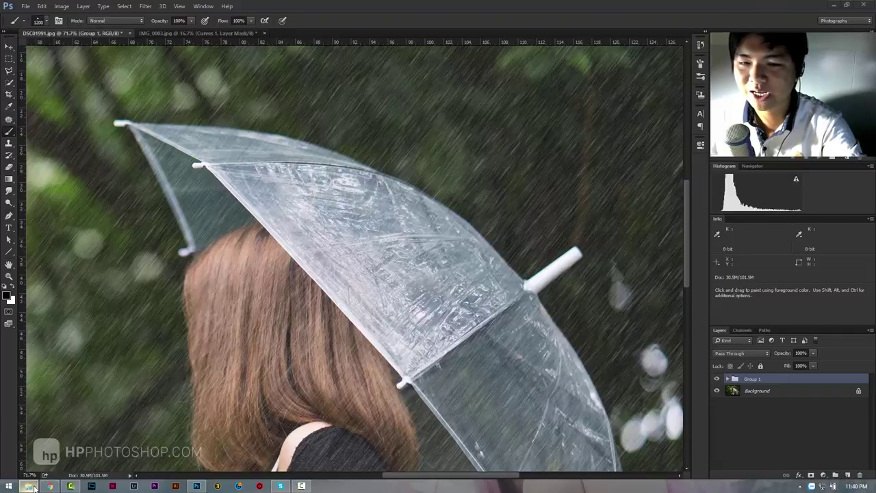
click(30, 486)
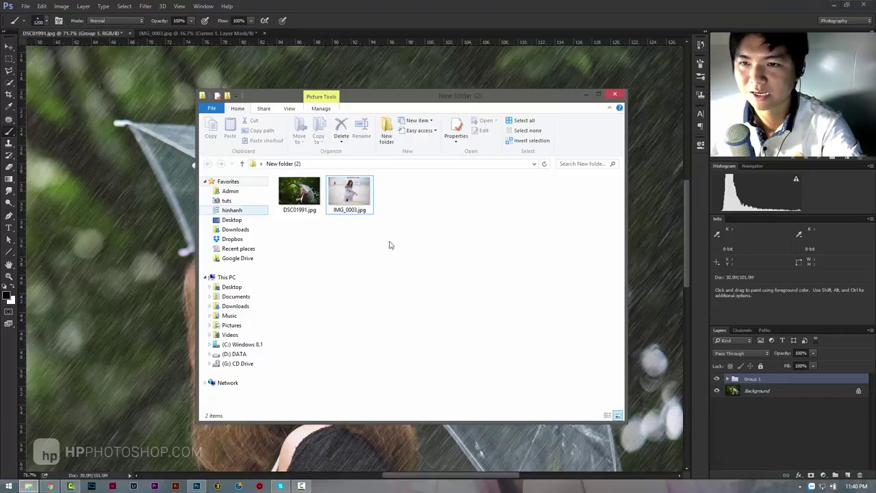
click(401, 3)
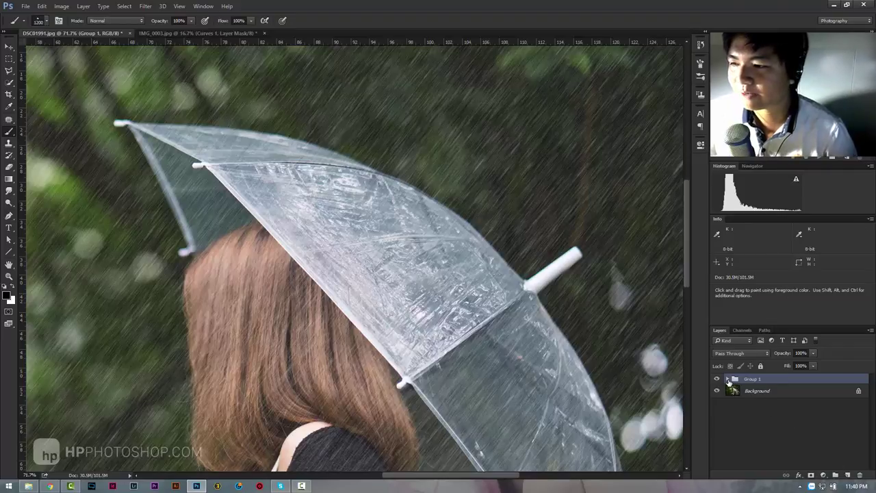
- Add a new empty Layer 1 inside Group 1 directly above Levels 2
click(728, 379)
click(777, 391)
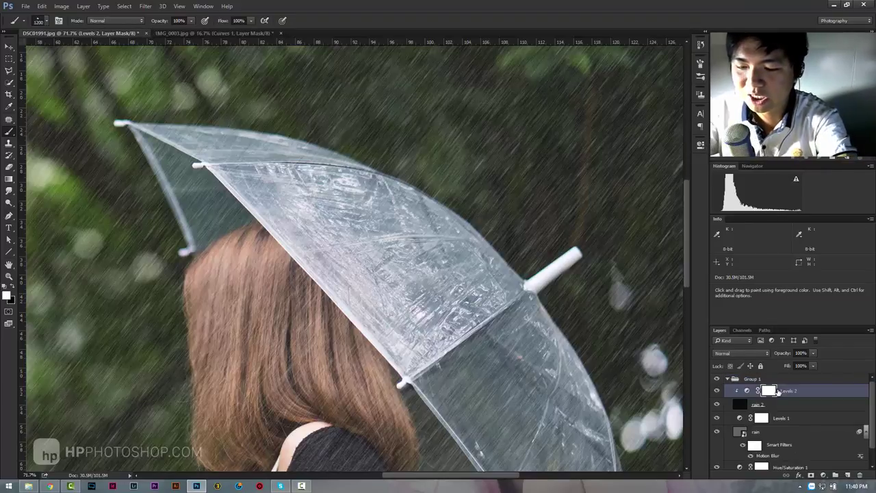
key(ctrl+shift+n)
key(Return)
- Reset colours to default and browse the brush preset options, cancelling a brush library load
key(d)
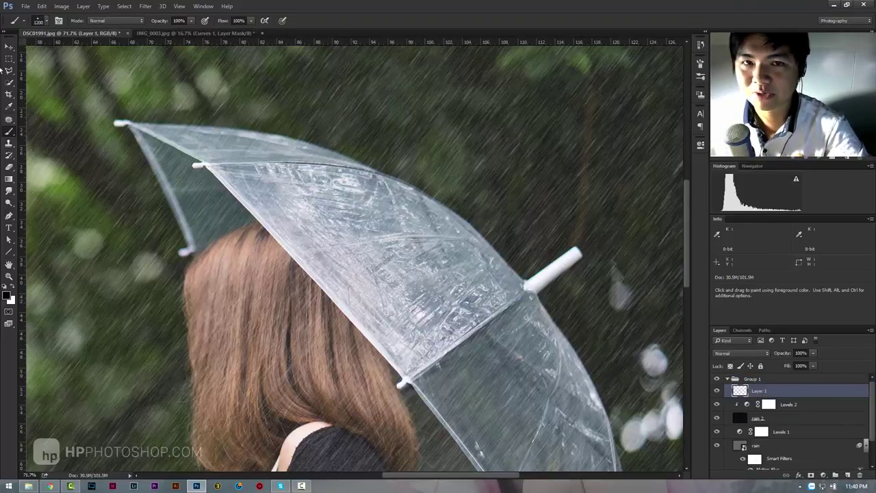
click(46, 22)
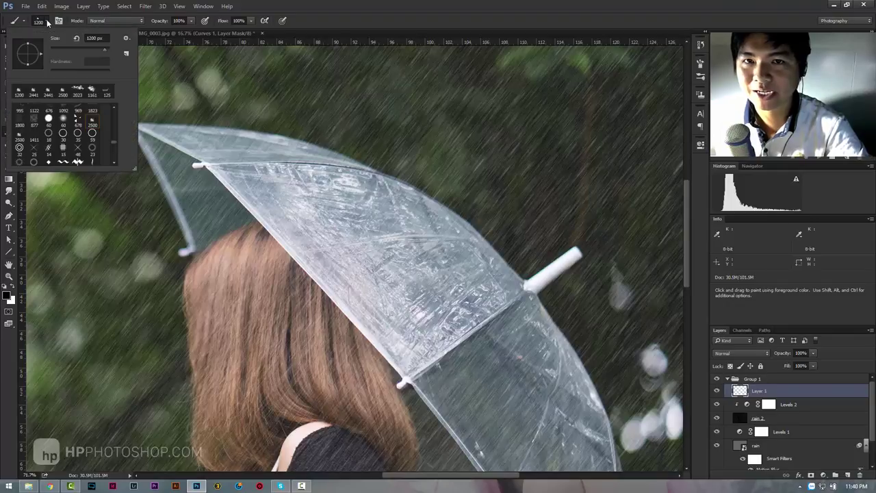
click(126, 38)
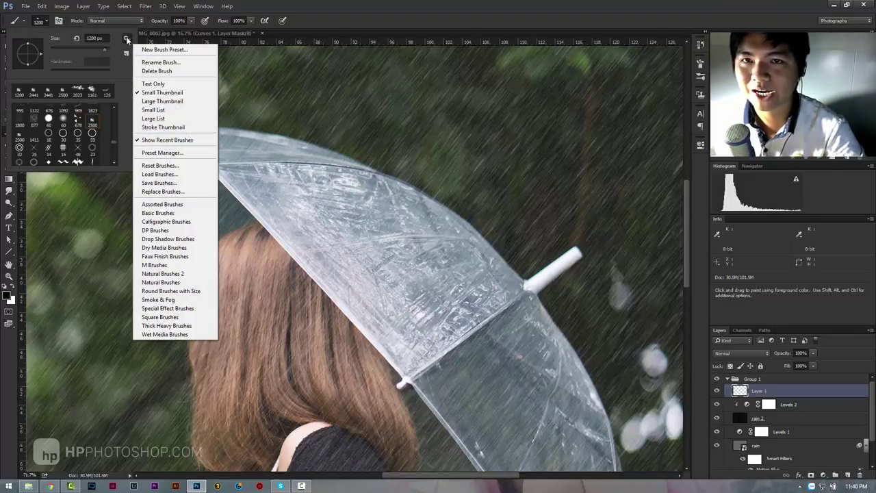
click(115, 37)
click(47, 23)
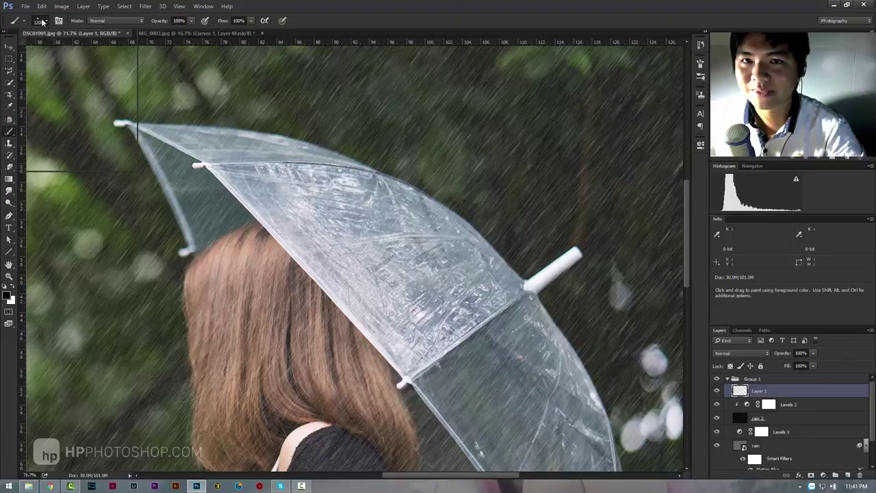
click(47, 23)
click(126, 39)
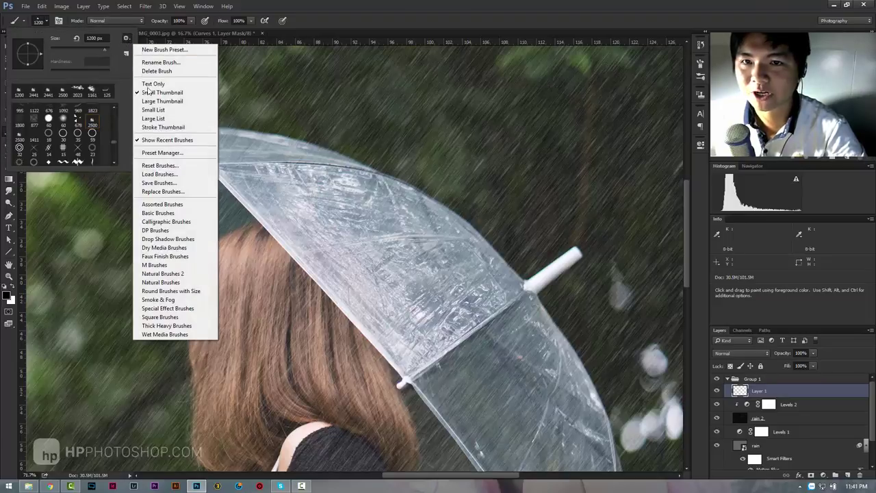
click(171, 178)
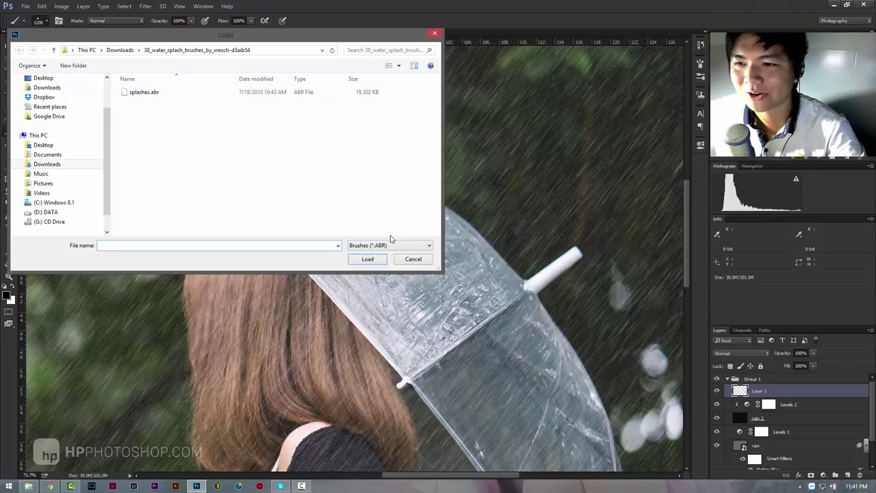
click(413, 258)
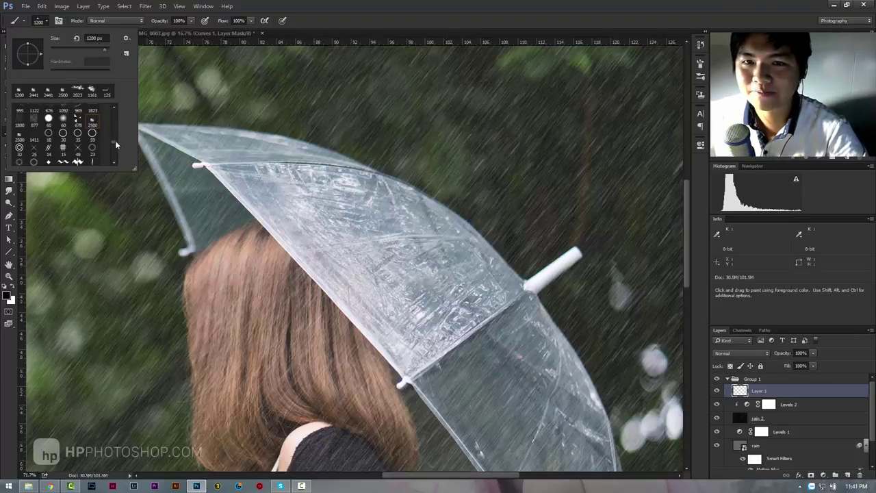
drag(115, 140, 115, 164)
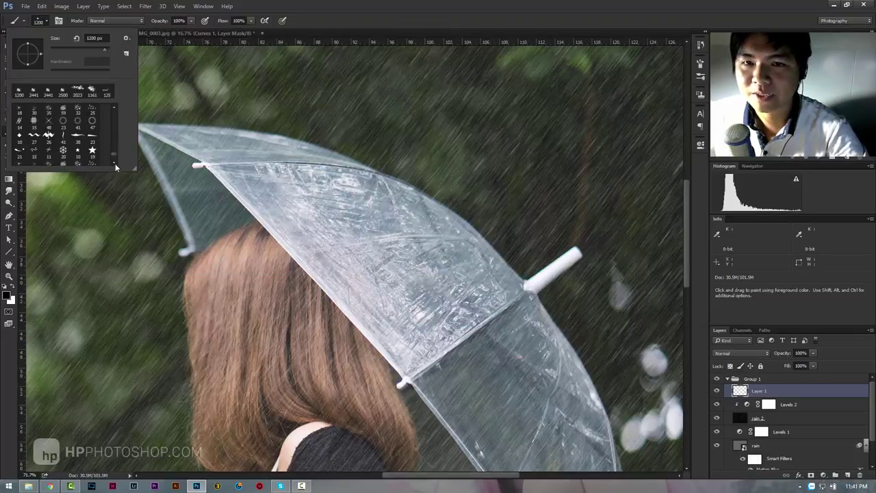
scroll(82, 146, down, 5)
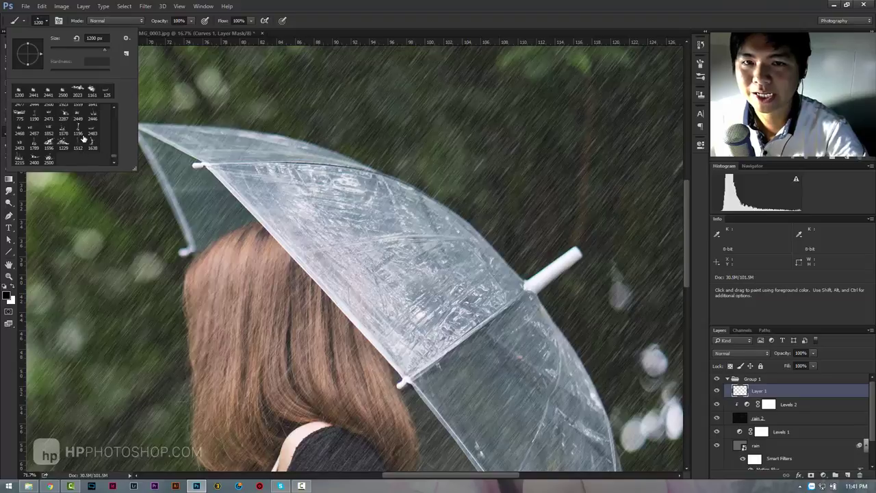
- Pick the 1512 px splash brush and test black and white splash stamps, undoing both
click(79, 142)
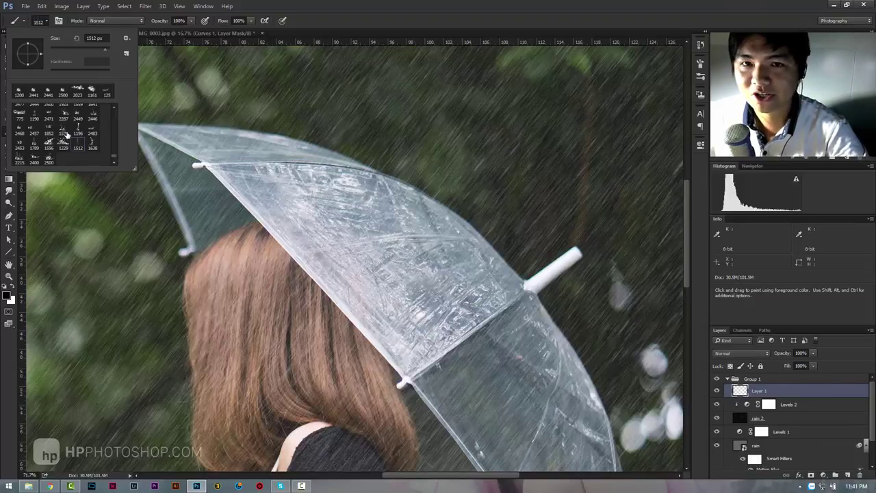
click(91, 115)
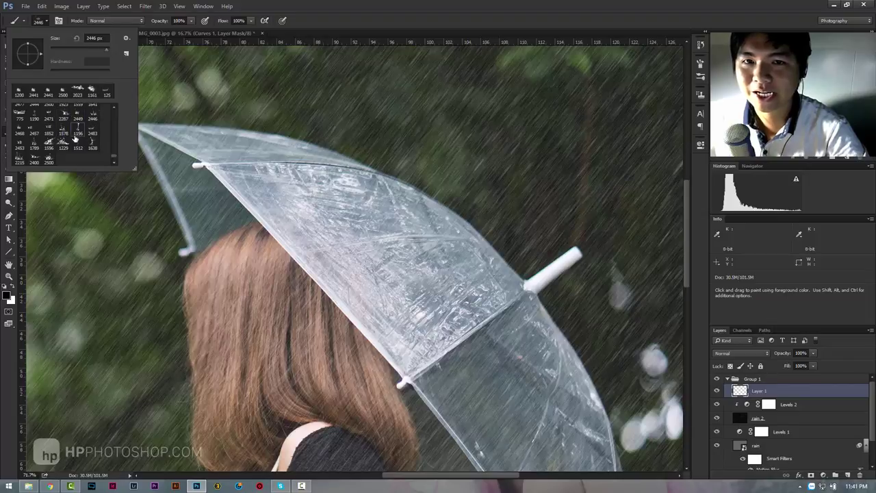
click(78, 146)
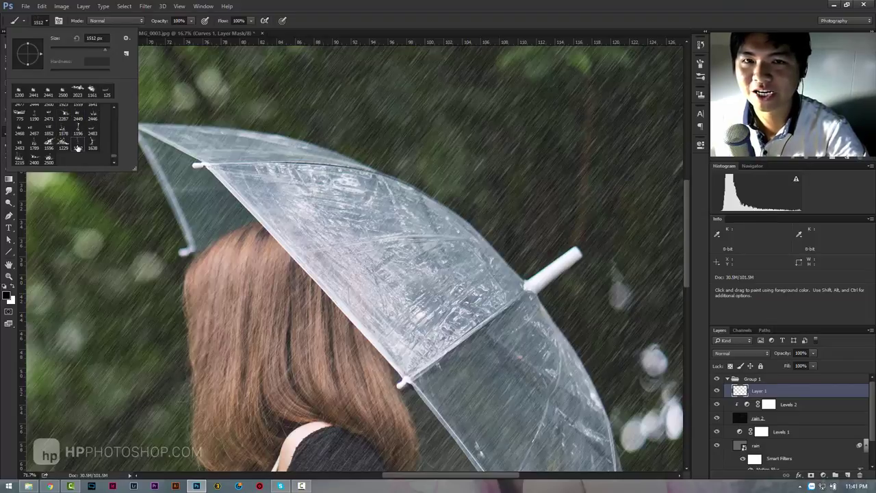
key(Return)
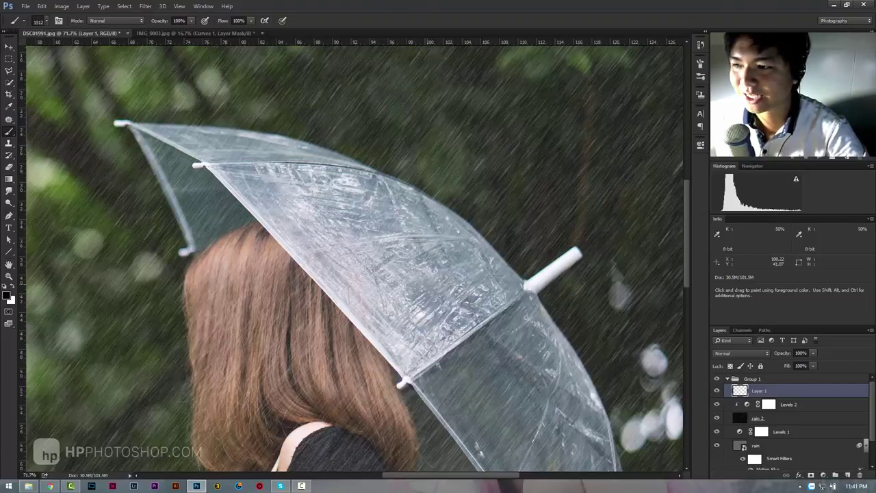
click(436, 261)
key(ctrl+z)
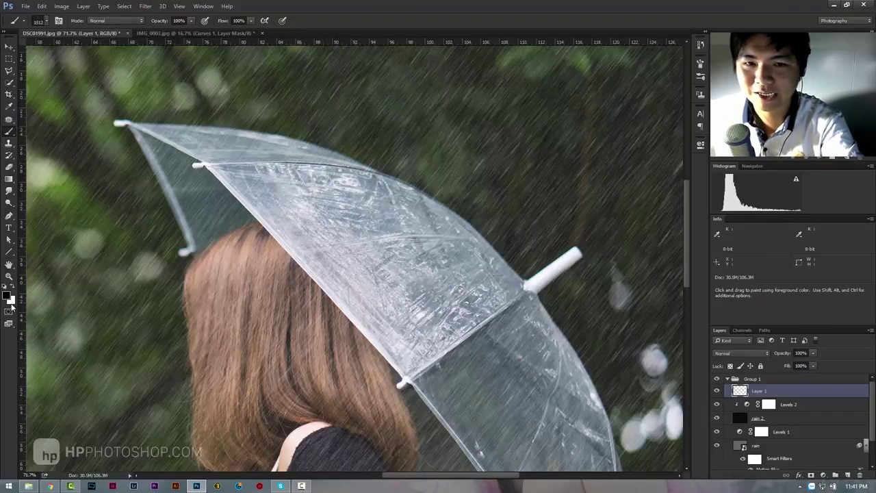
key(x)
click(428, 253)
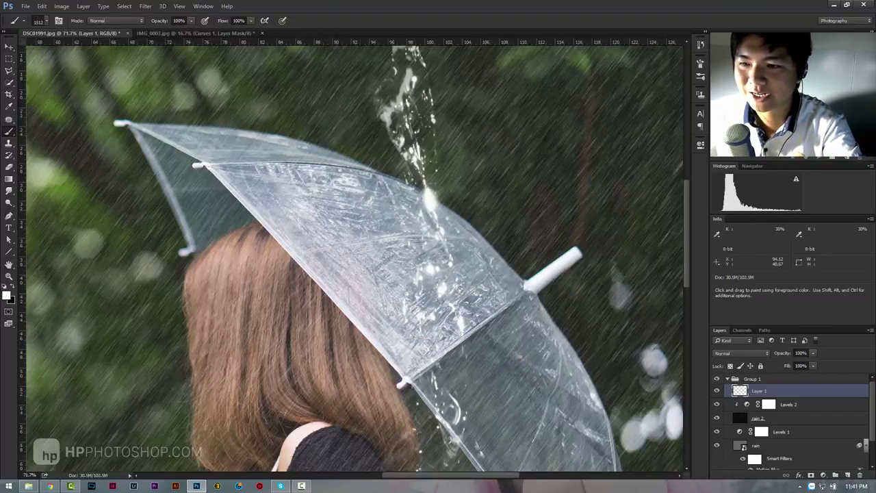
key(ctrl+z)
- Zoom in on the umbrella's lower tip and shrink the white brush to 125 px
key(z)
drag(452, 306, 422, 299)
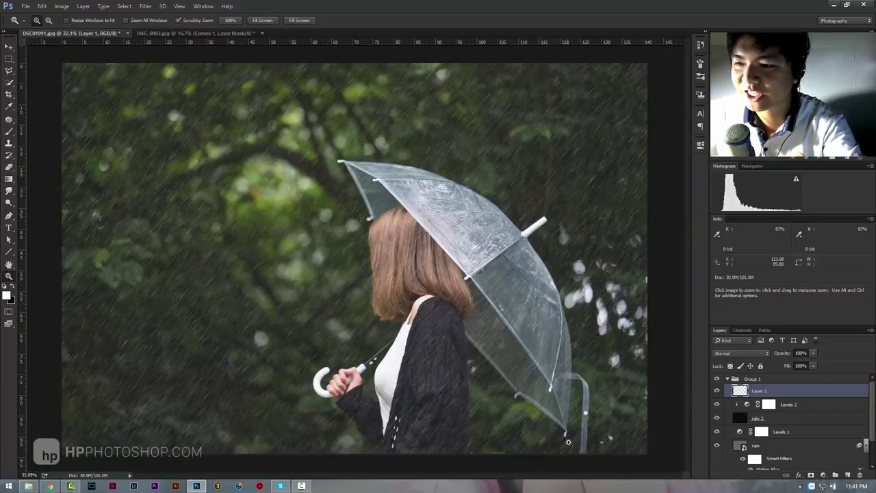
drag(569, 443, 616, 446)
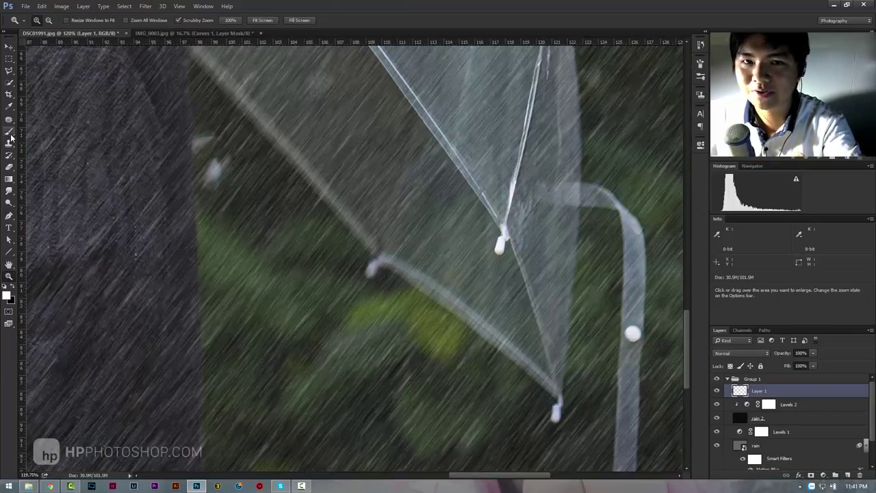
click(9, 131)
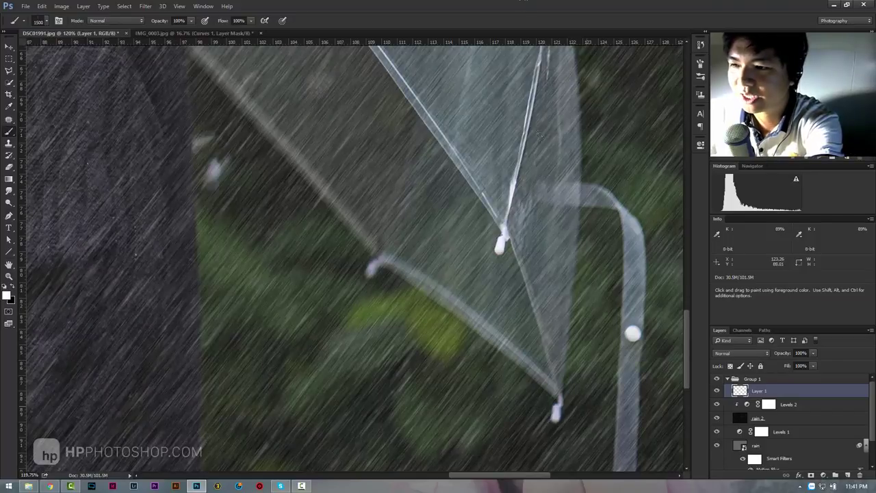
key(bracketleft)
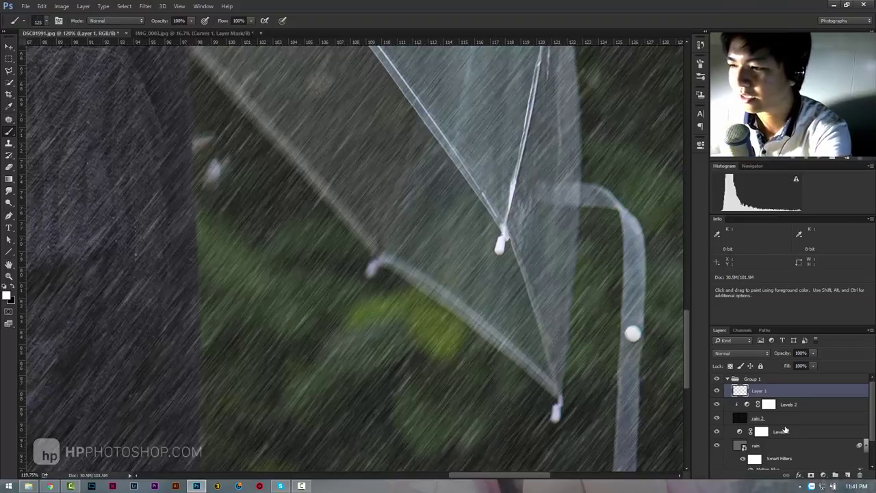
- Clip Levels 1 to the rain layer and darken its midtones
click(743, 432)
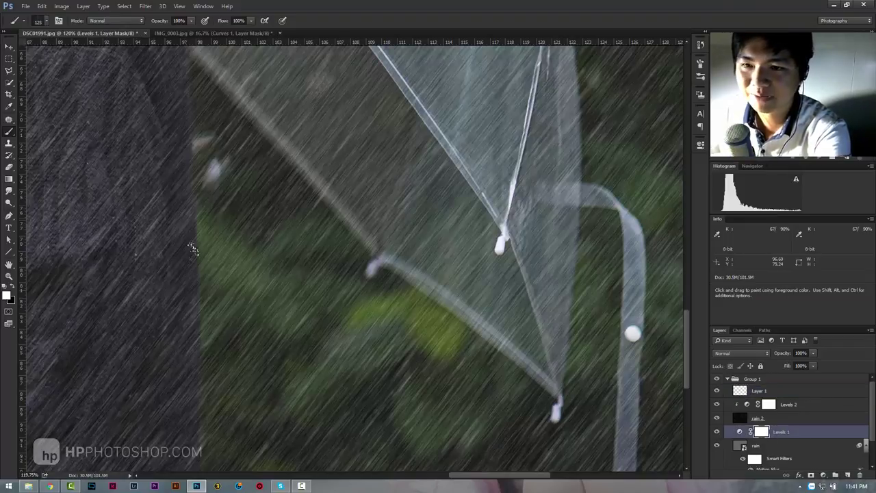
click(739, 432)
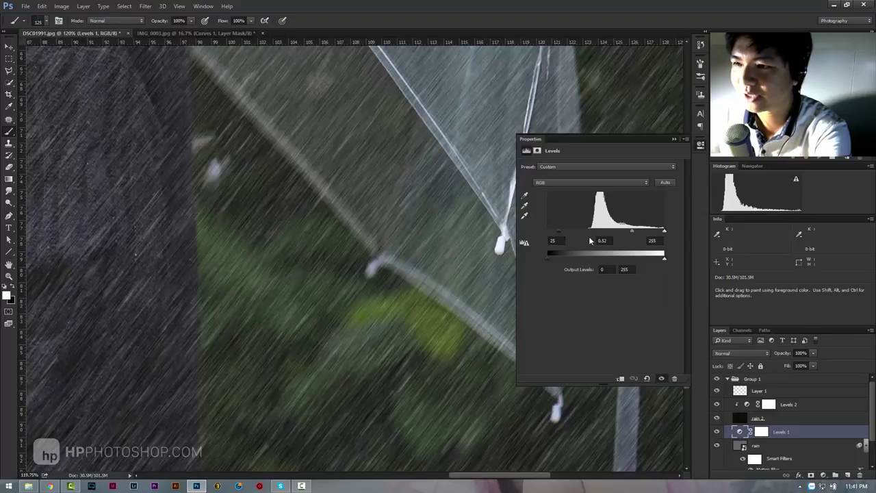
drag(632, 230, 637, 234)
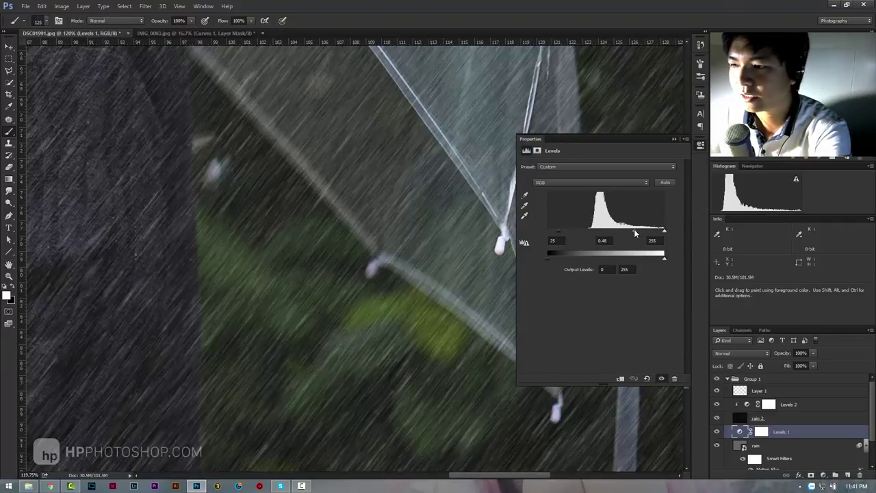
click(621, 379)
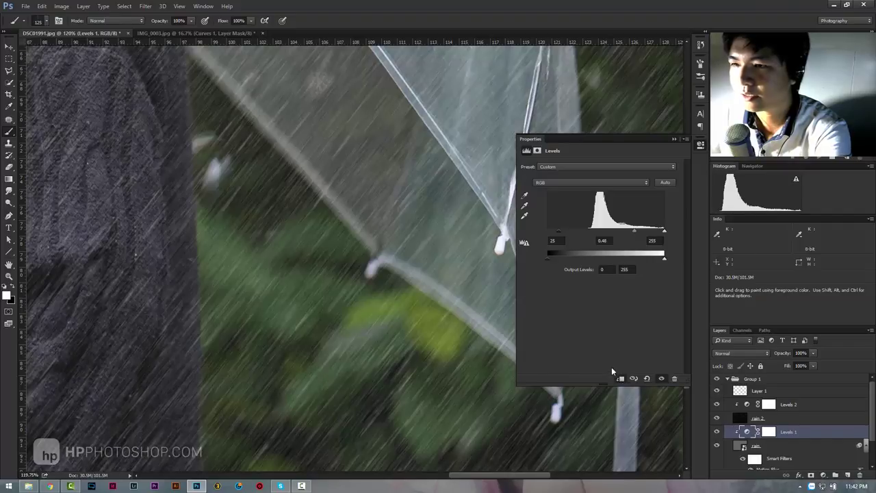
drag(641, 233, 643, 233)
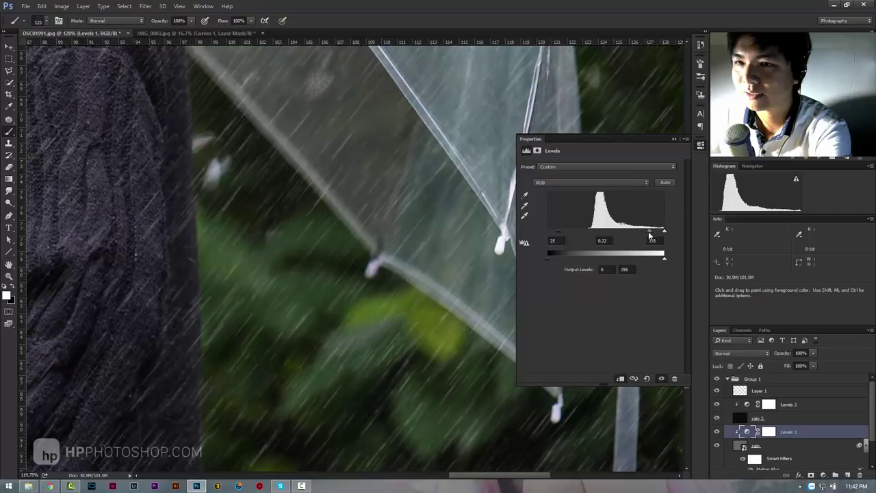
drag(649, 235, 642, 231)
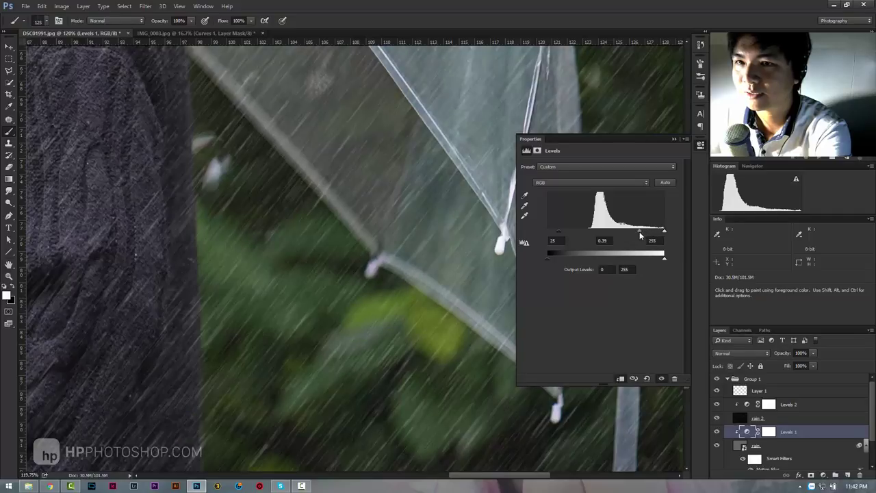
click(673, 139)
- Fit the photo on screen and fine-tune the Levels 1 midtones to 0.46
key(z)
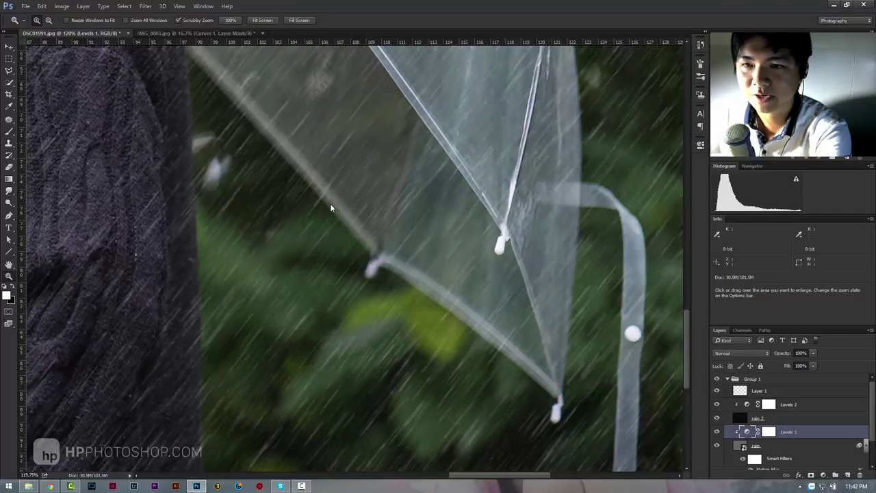
right_click(362, 219)
click(373, 223)
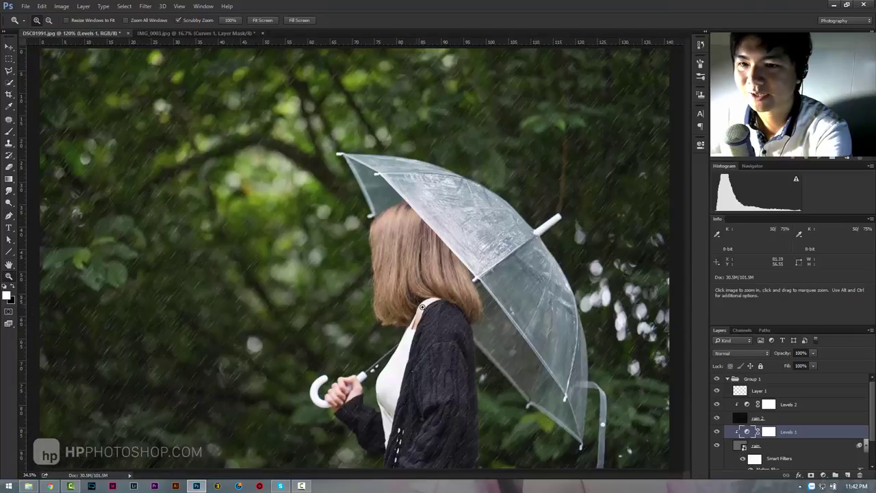
double_click(752, 433)
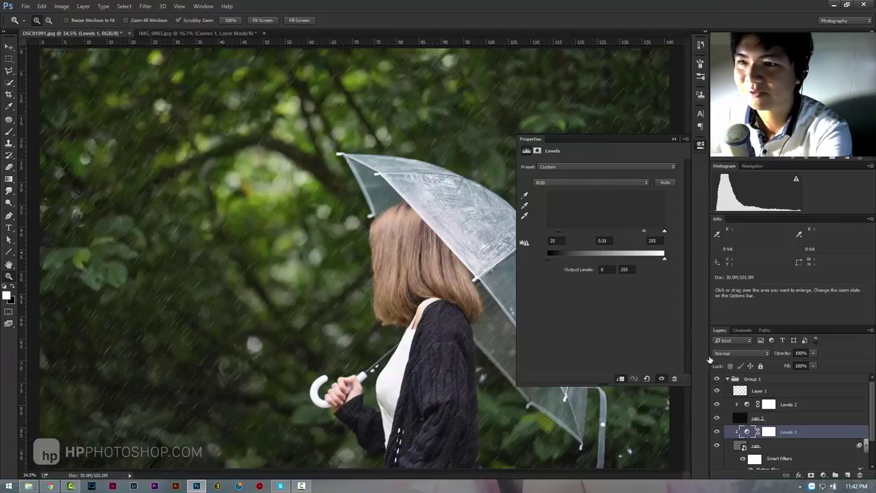
drag(639, 229, 635, 230)
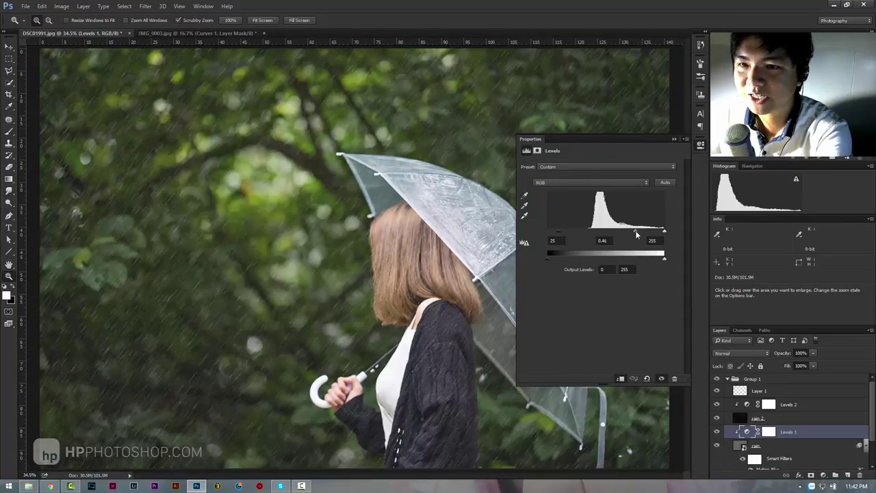
click(675, 139)
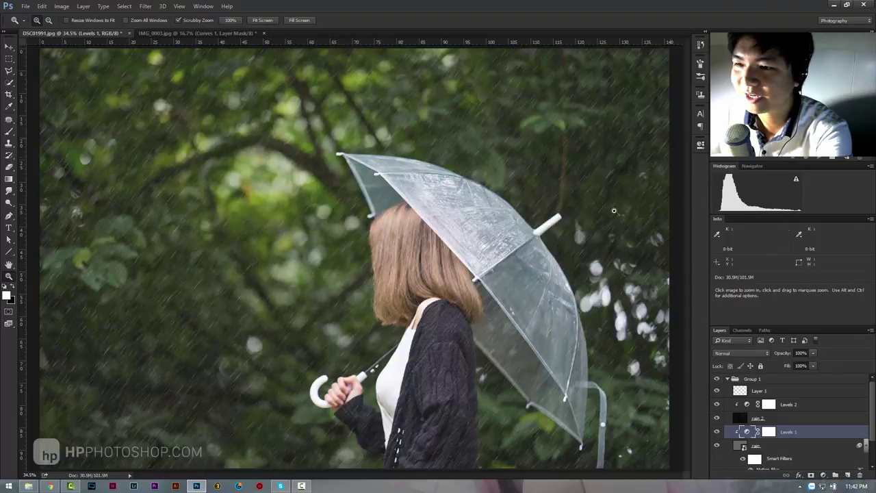
- Zoom in on the umbrella's lower tip and select the empty Layer 1 for brushing
drag(590, 446, 657, 445)
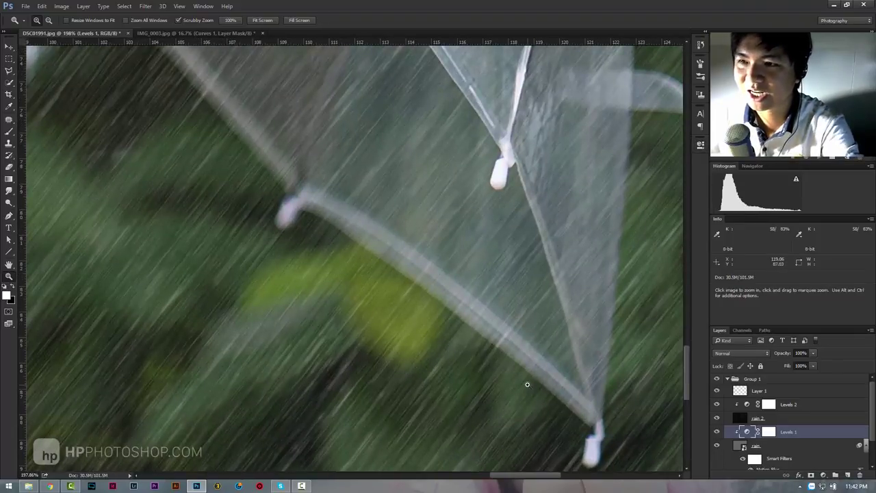
drag(521, 376, 410, 301)
key(b)
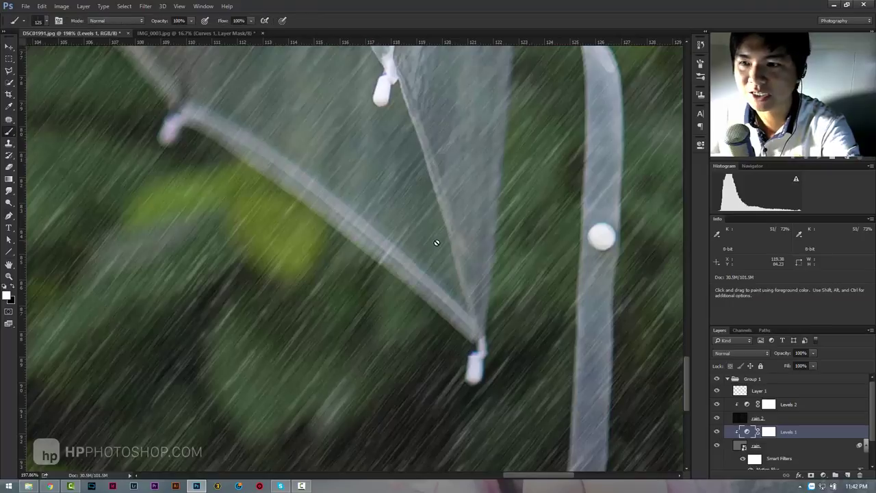
click(758, 391)
- Rename Layer 1 to 'water' and try two drip strokes below the umbrella tip, undoing both
double_click(758, 391)
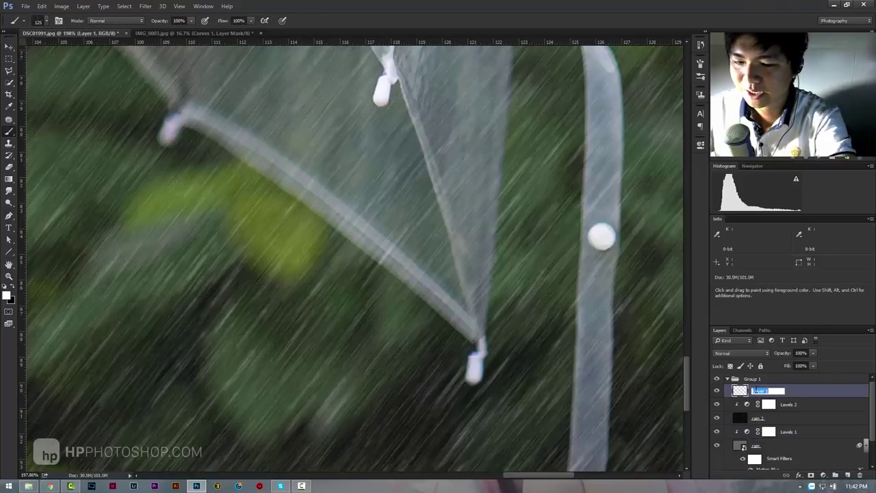
text(rwater)
key(Return)
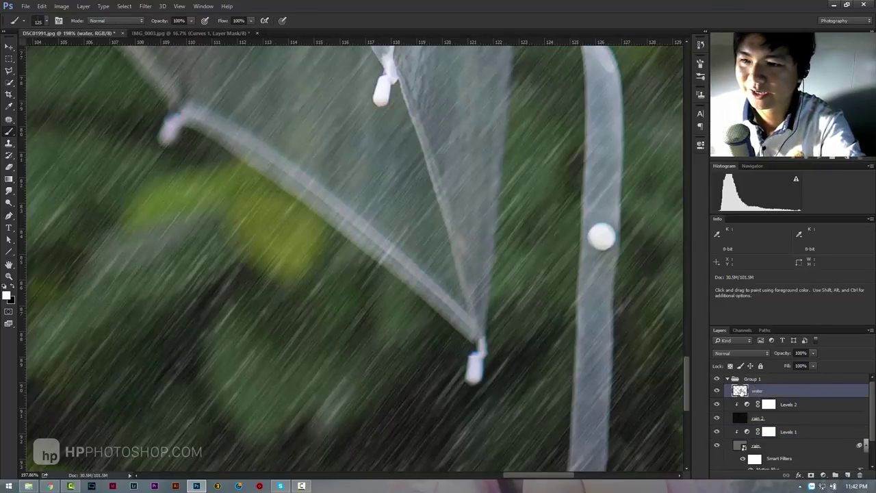
drag(478, 330, 485, 414)
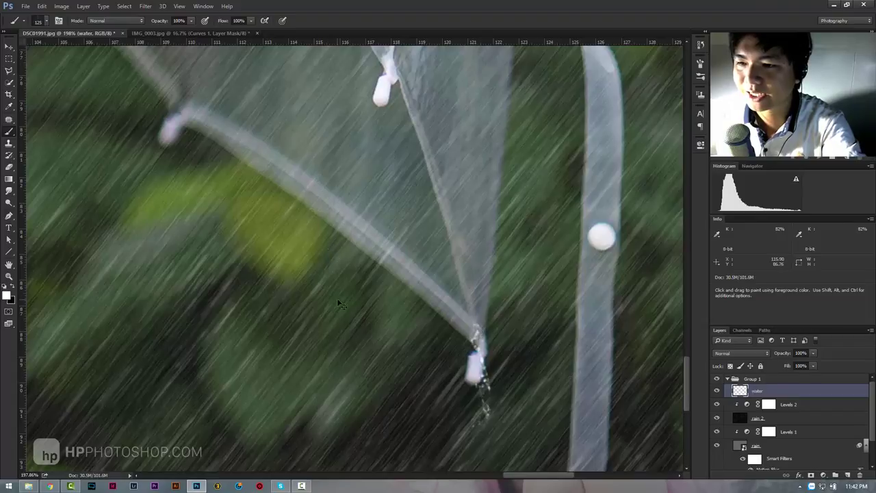
key(ctrl+z)
drag(482, 358, 486, 442)
key(ctrl+z)
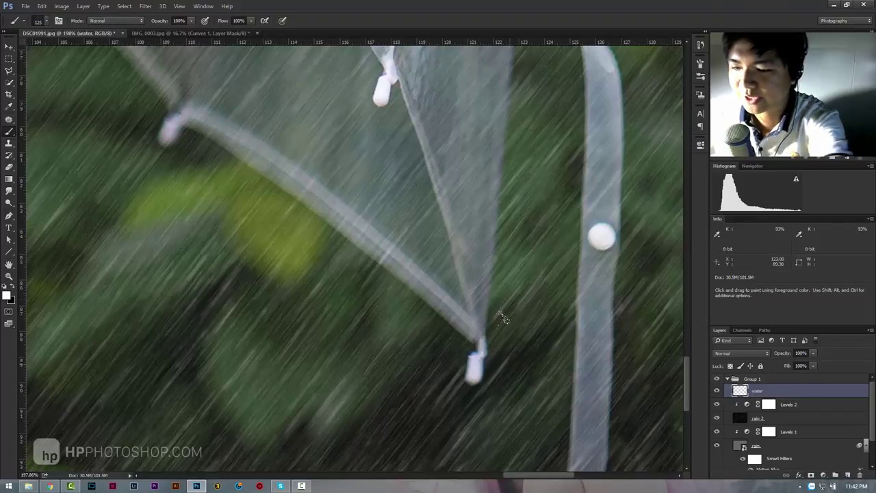
- Shrink the brush to 90 and paint thin white drips under the umbrella rib tips
key(bracketleft)
key(bracketleft)
drag(483, 361, 486, 414)
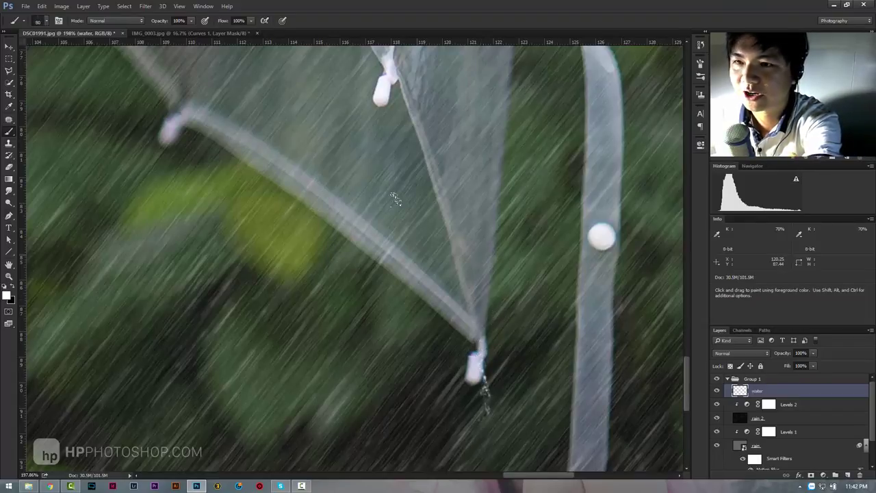
drag(387, 99, 391, 129)
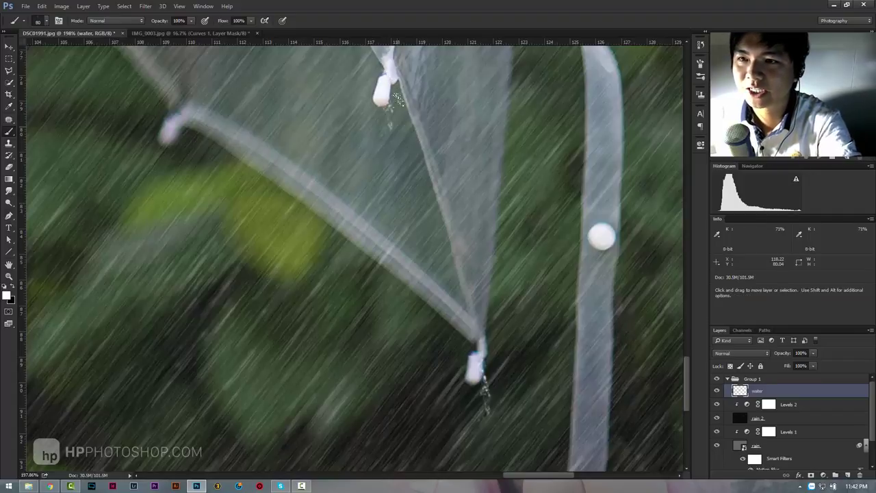
mouse_move(237, 150)
mouse_down()
mouse_move(467, 120)
mouse_move(360, 317)
mouse_move(358, 297)
mouse_up()
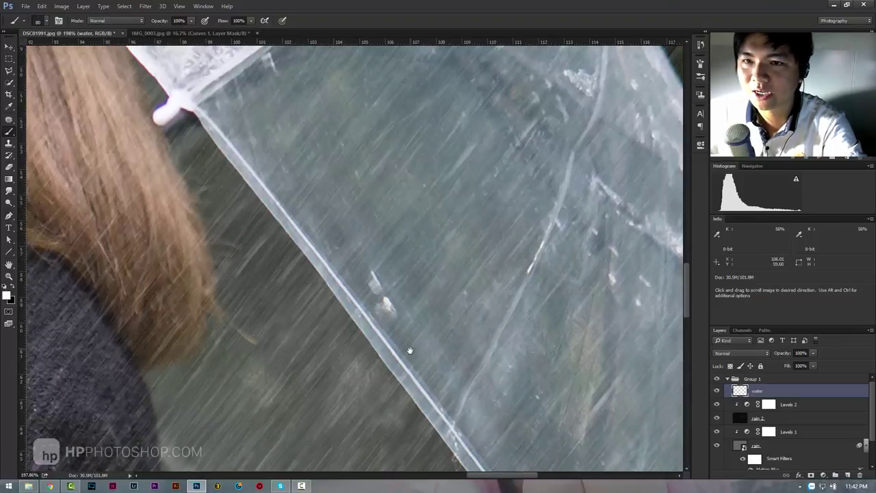
drag(205, 110, 383, 353)
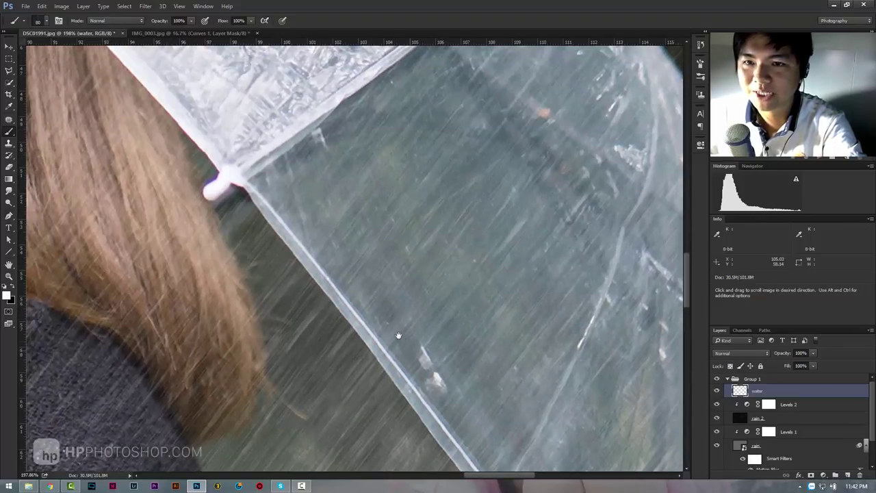
drag(216, 178, 228, 202)
drag(232, 169, 234, 202)
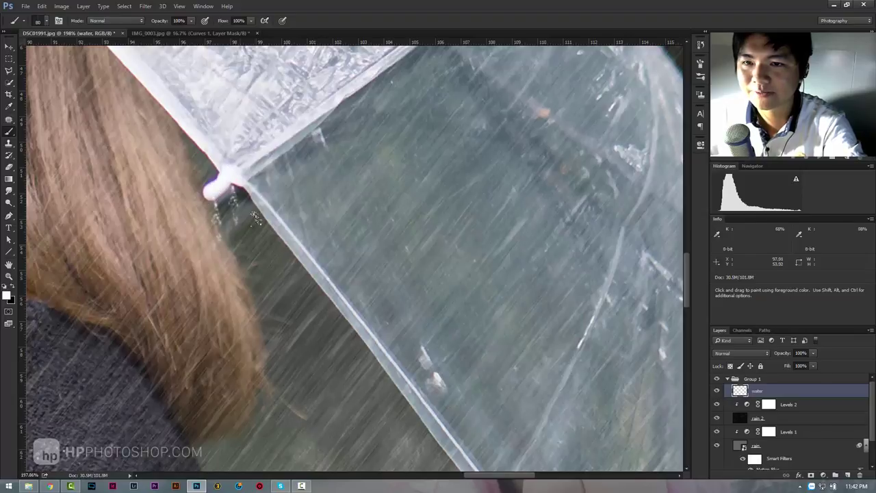
- Zoom out and pan around the umbrella's top, side and edge to inspect it
key(z)
mouse_move(484, 155)
mouse_down()
mouse_move(429, 178)
mouse_move(588, 430)
mouse_up()
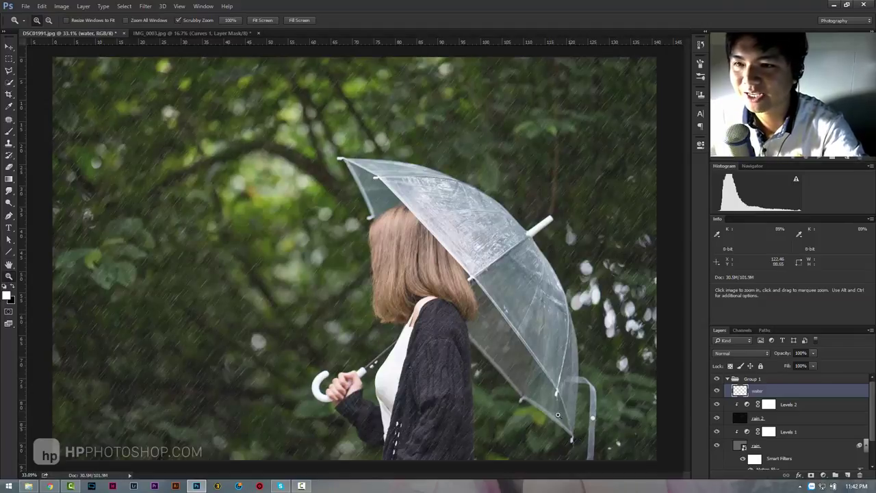
drag(387, 177, 438, 179)
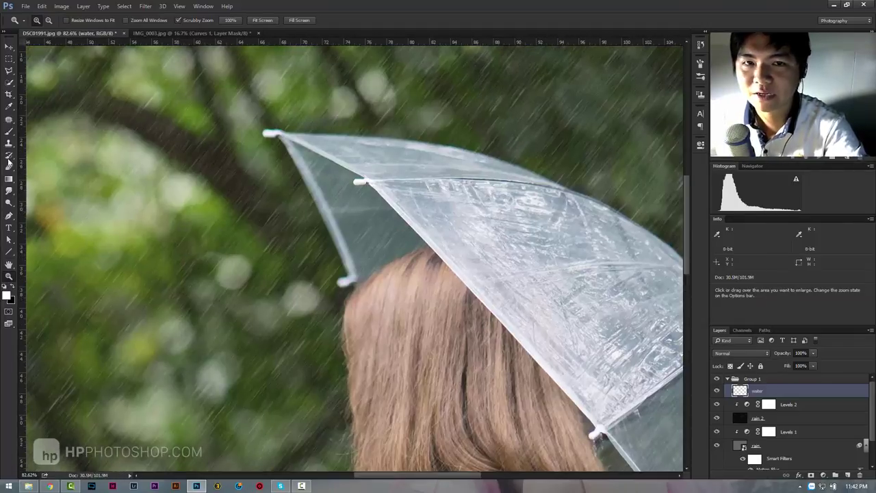
click(9, 130)
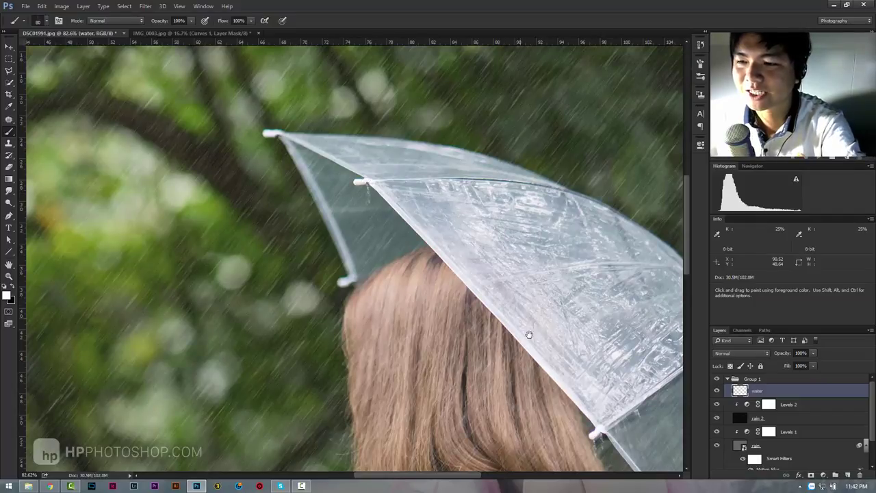
drag(528, 334, 163, 147)
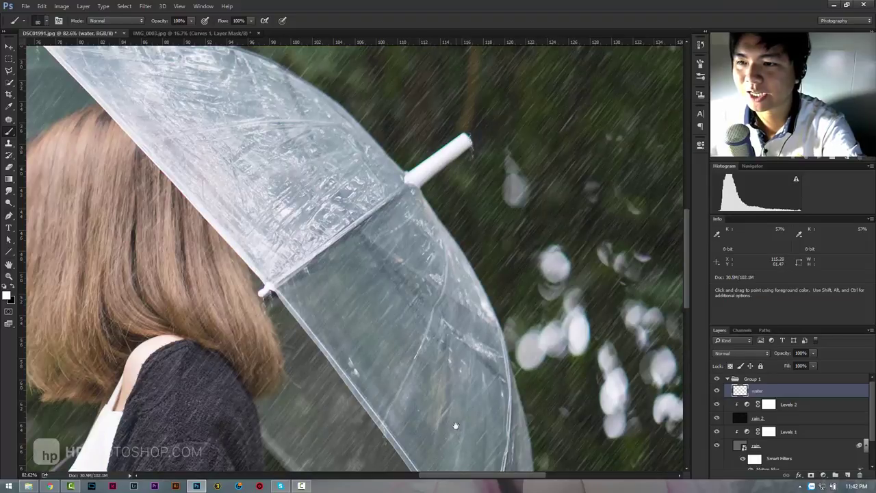
mouse_move(456, 426)
mouse_down()
mouse_move(430, 258)
mouse_move(450, 356)
mouse_up()
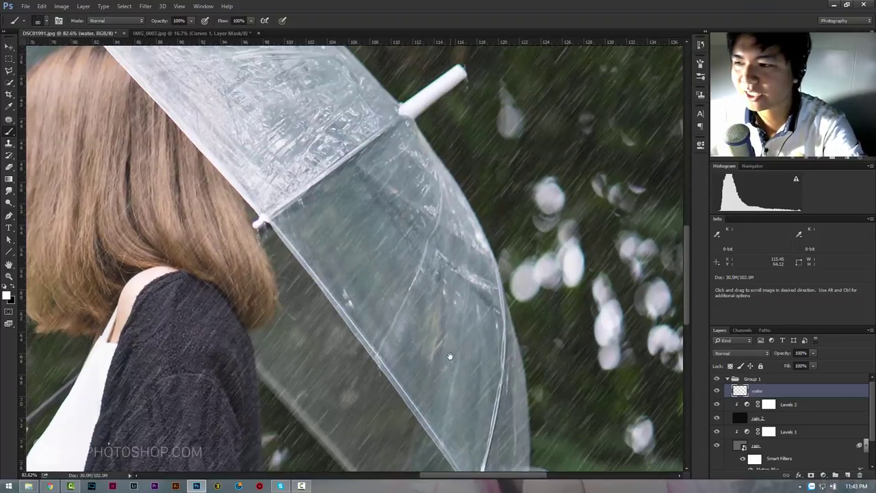
- Pick the water-splash brush preset, shrink it, and test one splash beside the umbrella tip before undoing
click(40, 23)
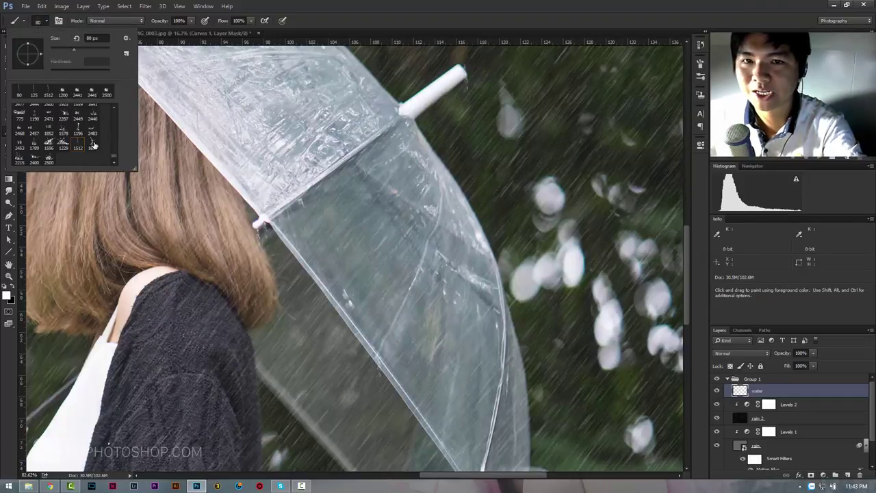
click(93, 128)
click(390, 7)
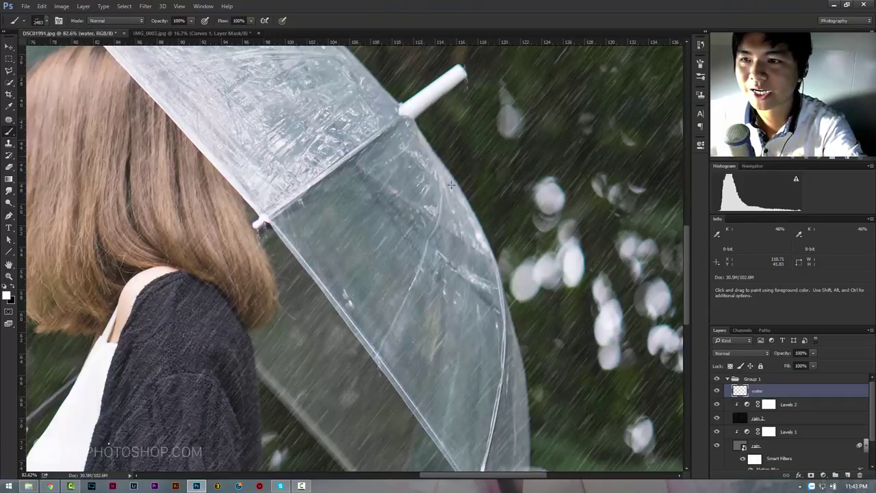
key(bracketleft)
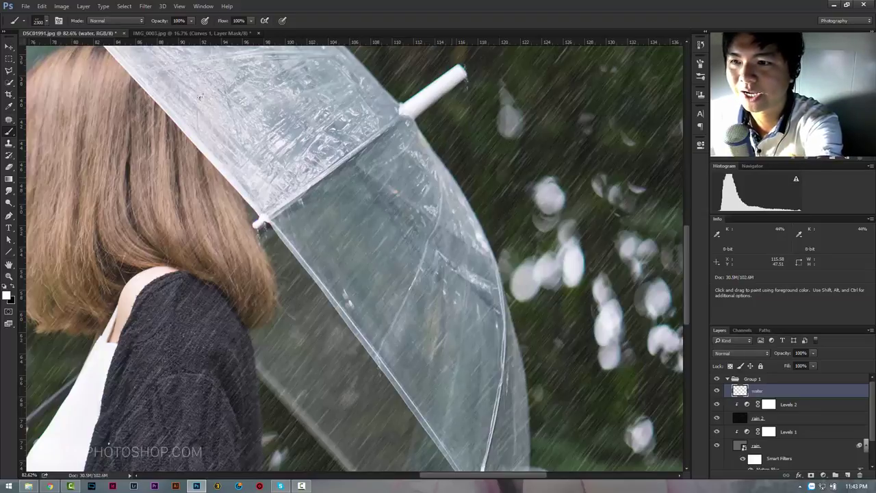
click(493, 176)
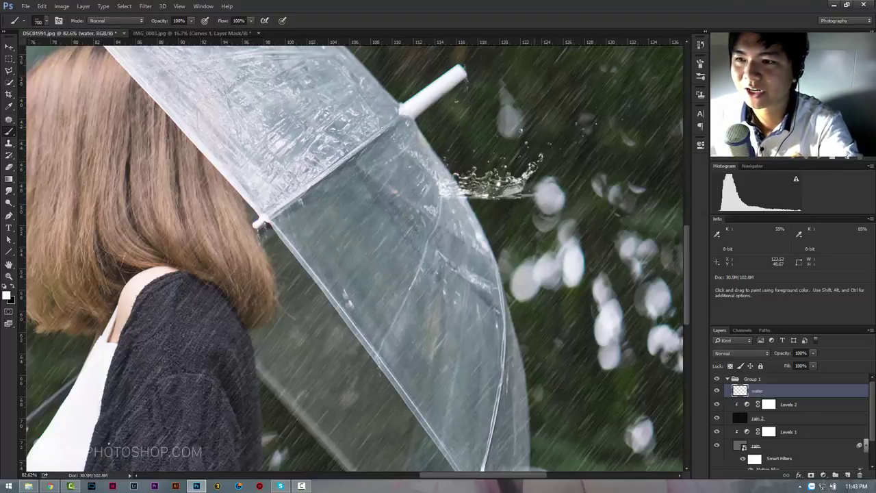
key(ctrl+z)
drag(451, 106, 482, 347)
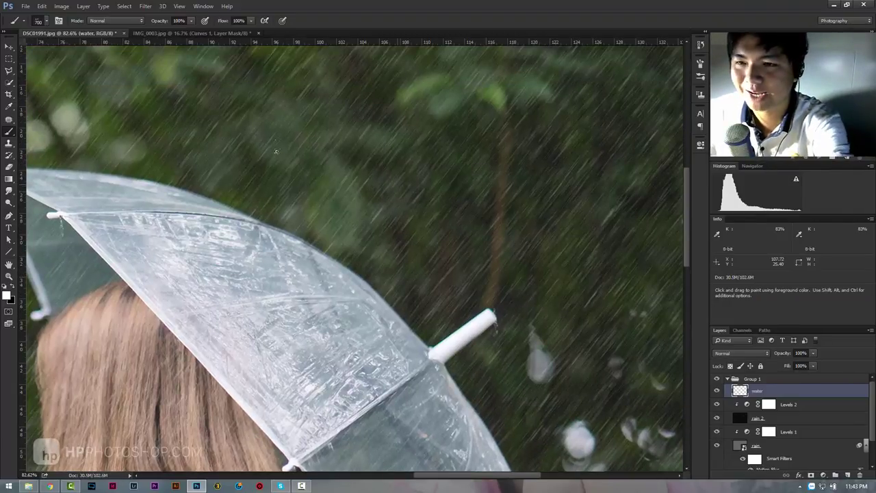
- Tilt the splash brush to −34°, reduce its size, and enable Shape Dynamics in the Brush panel
click(203, 6)
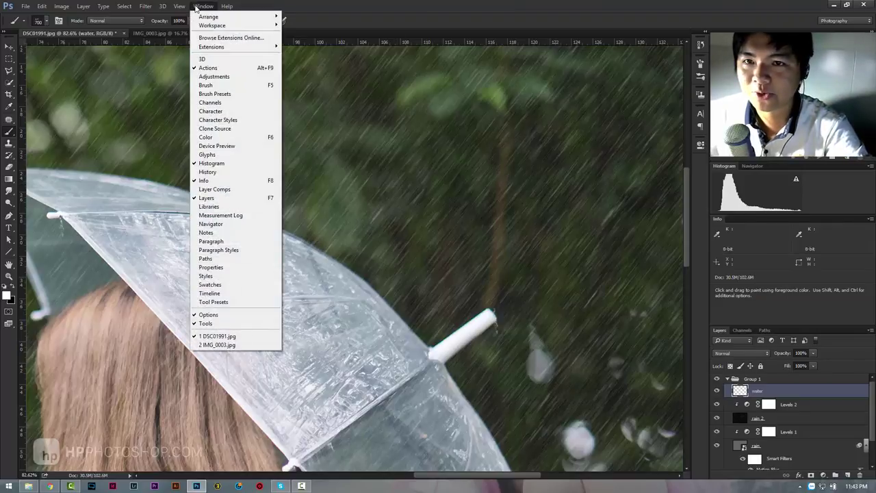
click(218, 86)
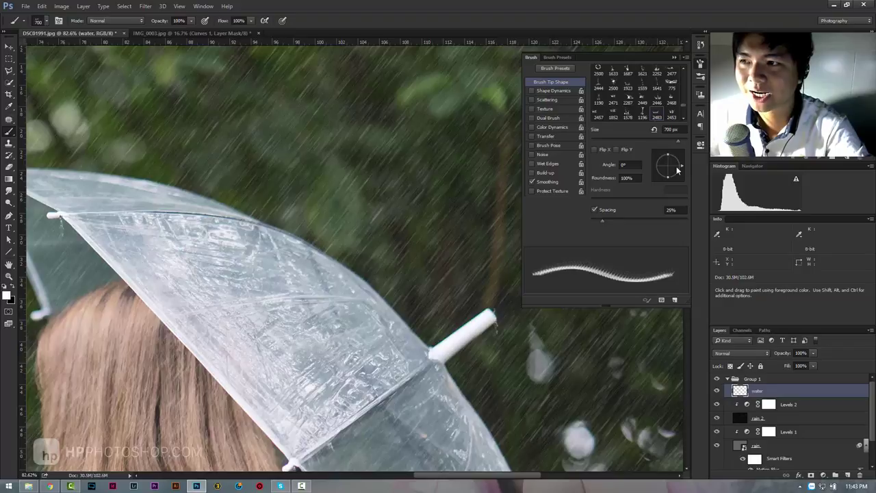
drag(677, 170, 684, 177)
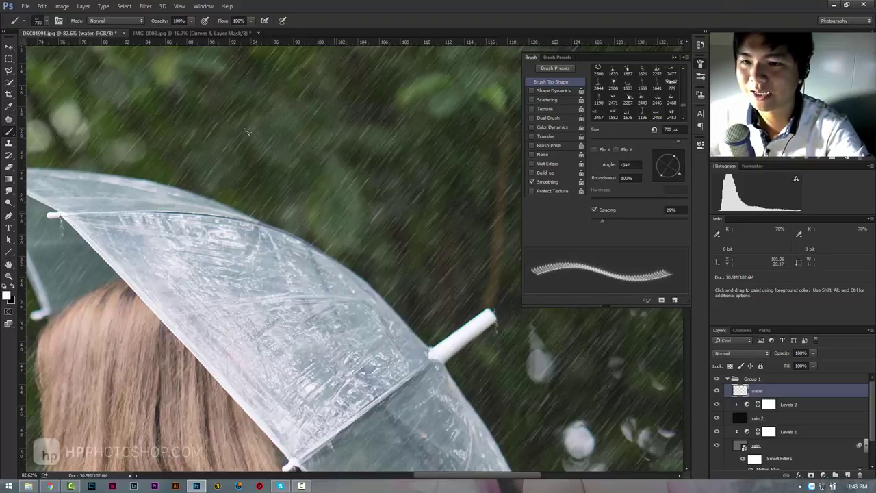
drag(258, 137, 377, 130)
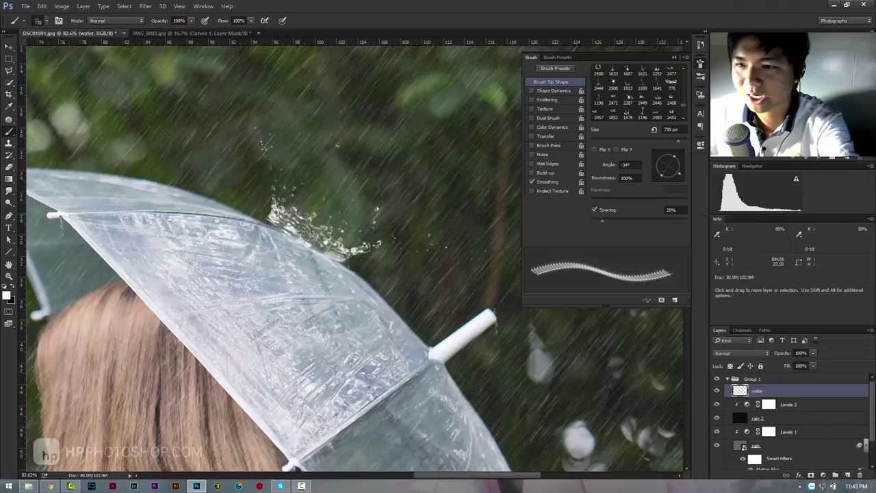
drag(377, 130, 307, 146)
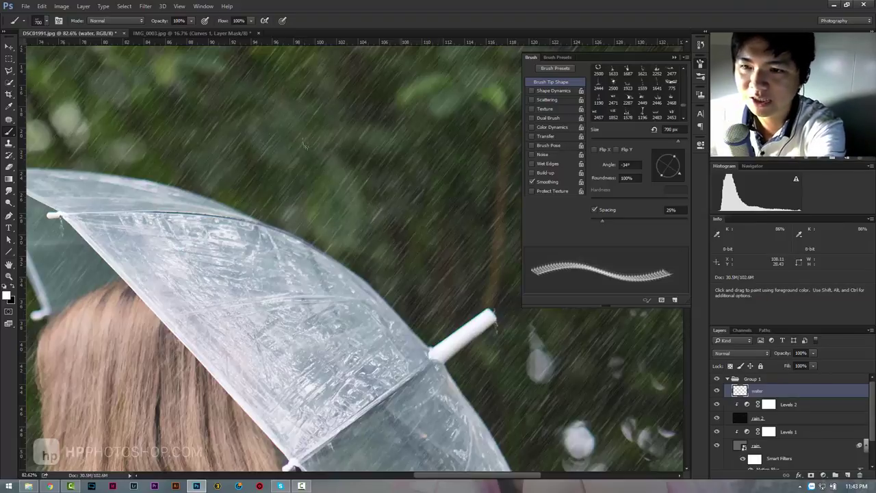
key(bracketleft)
key(bracketleft)
key(bracketleft)
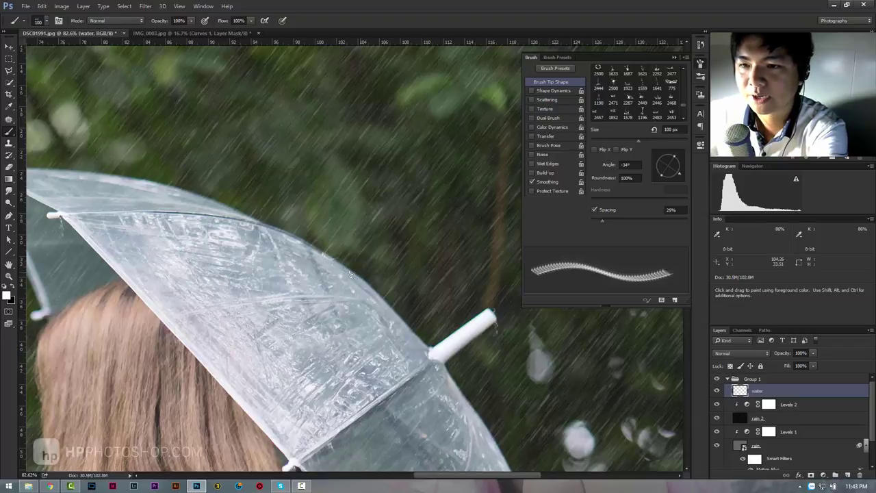
click(553, 91)
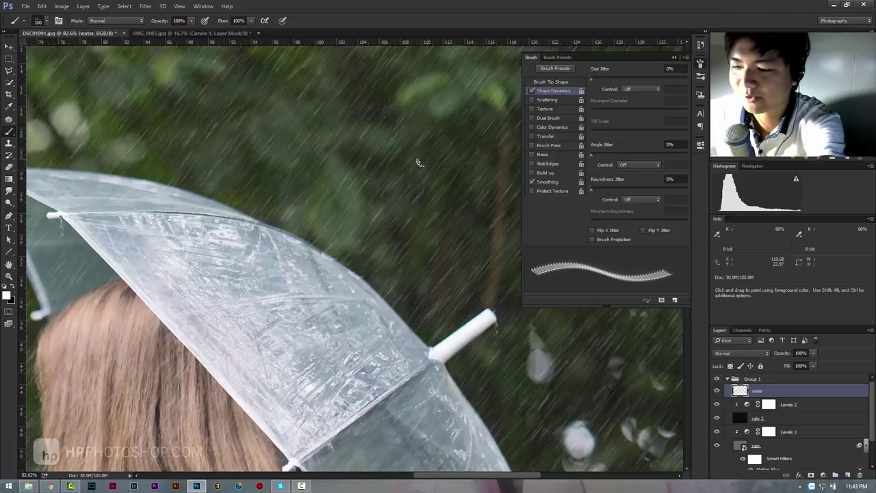
- Enlarge the brush, stamp two test splashes above the umbrella, then undo both
key(bracketright)
key(bracketright)
key(bracketright)
key(bracketright)
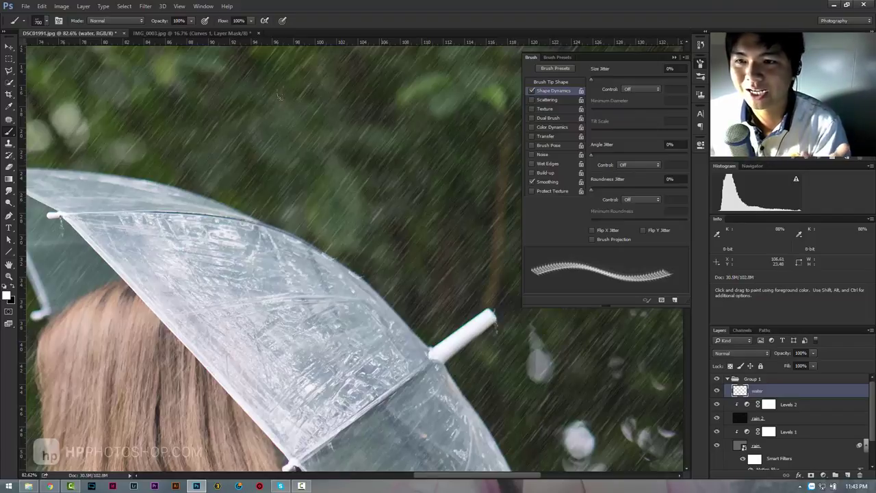
click(290, 74)
click(404, 159)
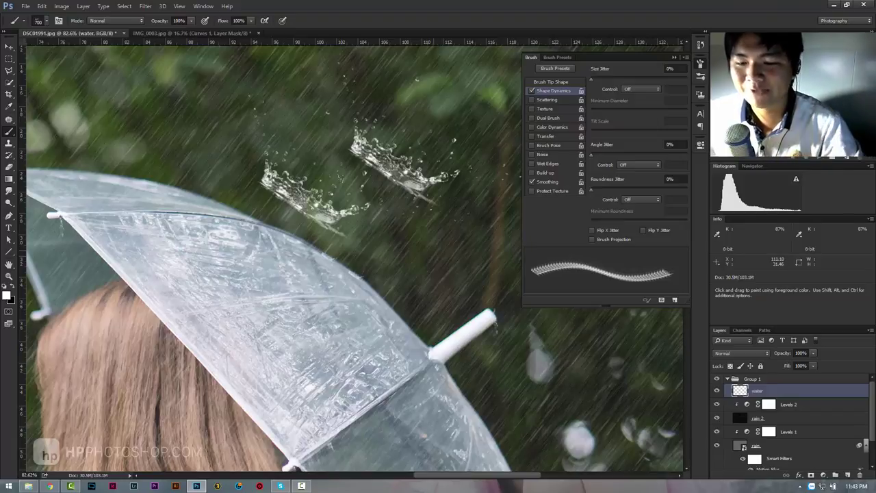
key(ctrl+z)
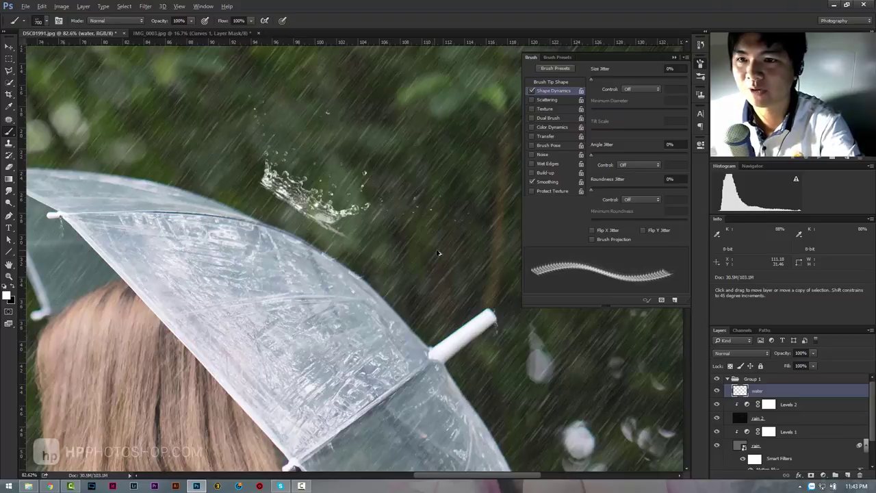
key(ctrl+z)
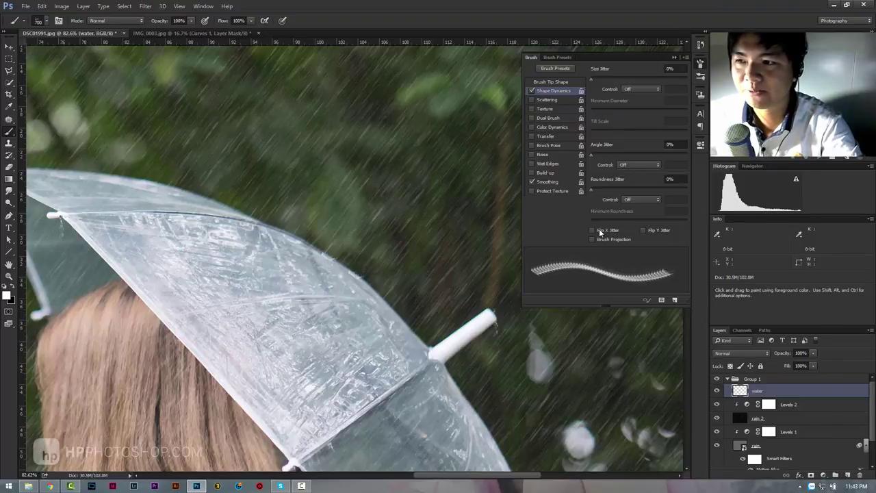
- Enable Flip X Jitter, test three splashes, undo them, and shrink the brush to 150 px
click(599, 230)
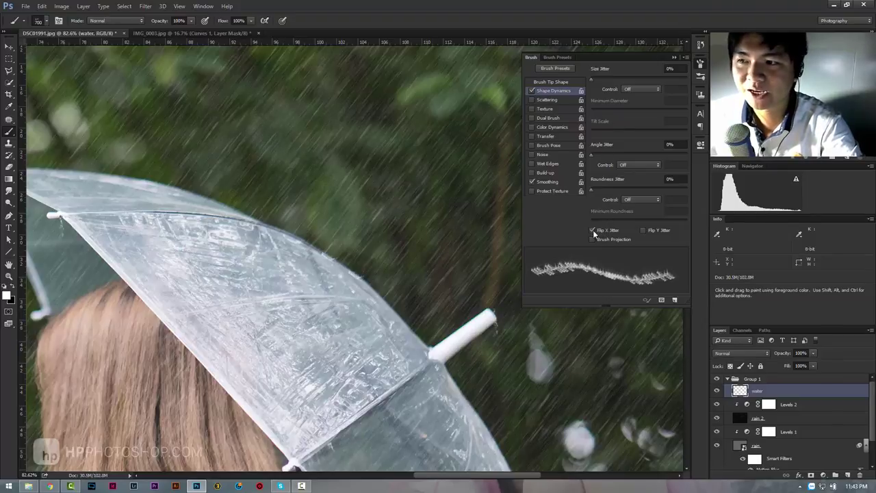
click(250, 94)
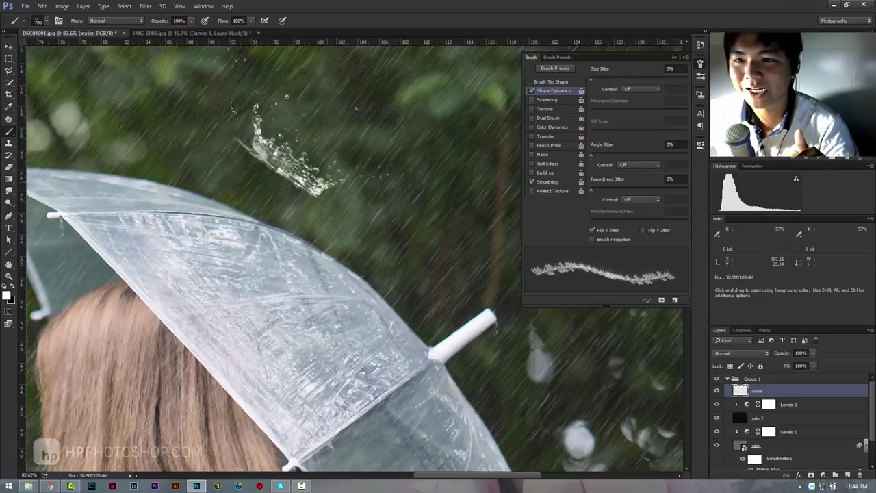
click(257, 129)
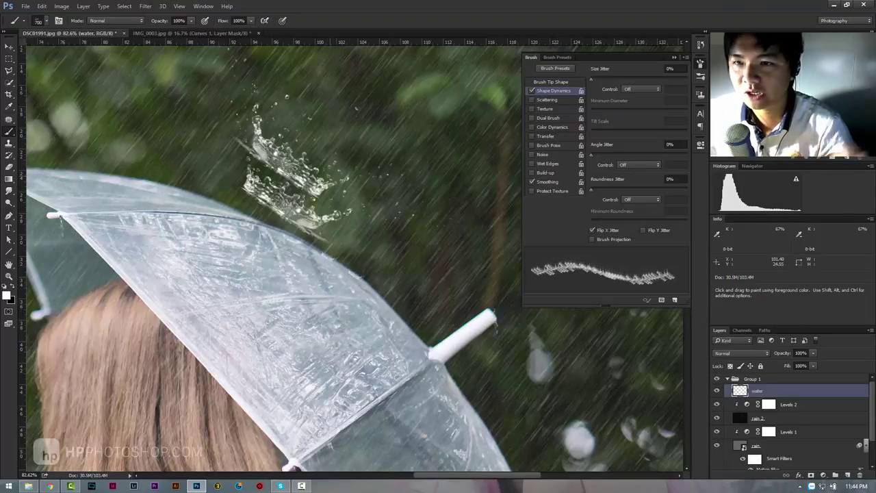
click(342, 116)
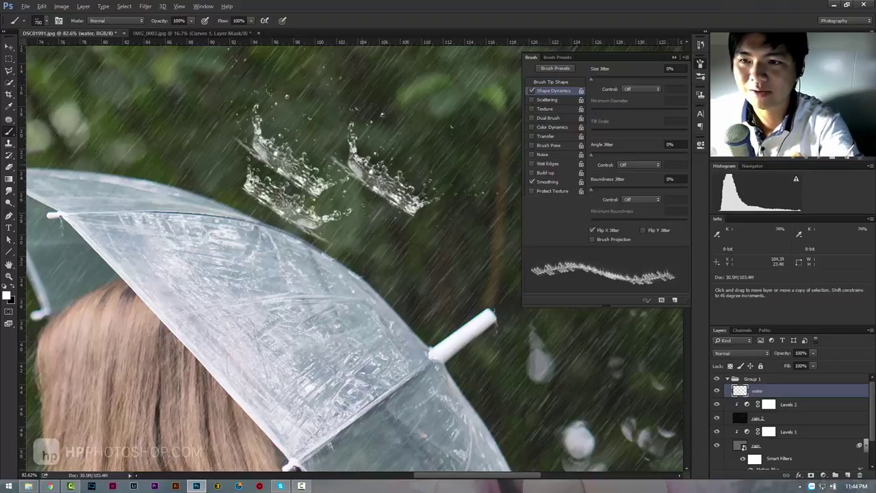
key(ctrl+z)
key(ctrl+alt+z)
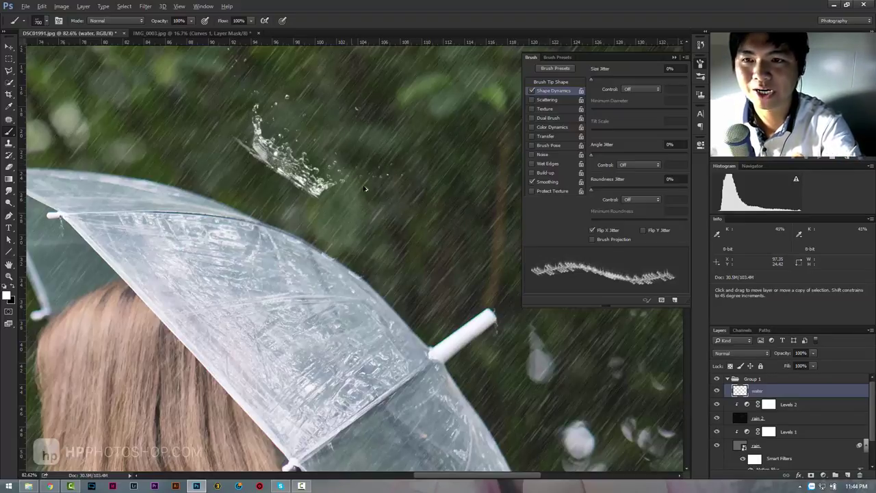
key(ctrl+alt+z)
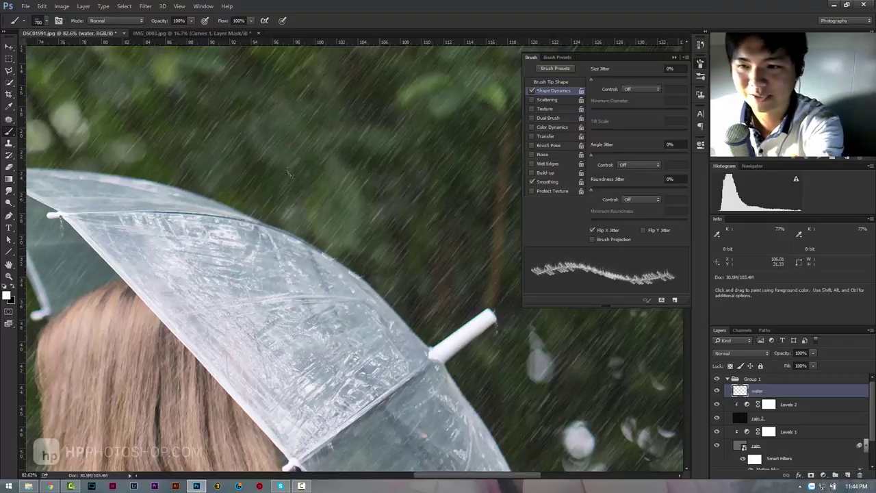
key(bracketleft)
key(bracketleft)
key(bracketleft)
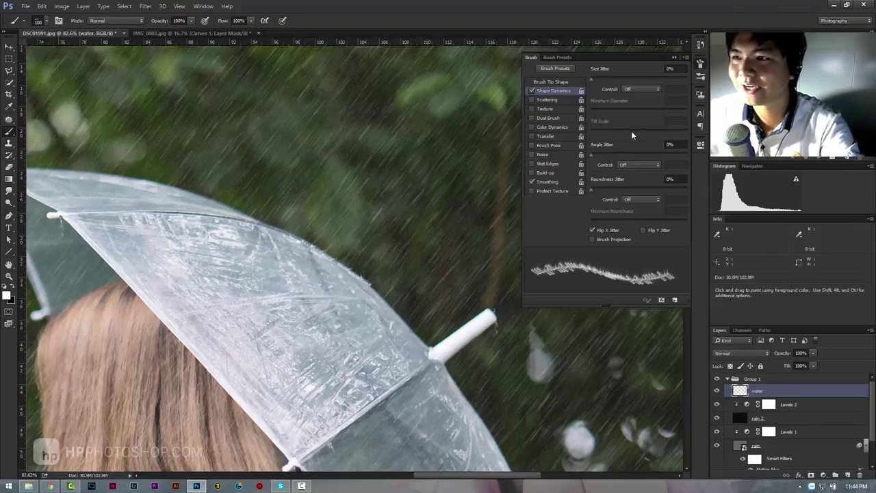
- Tilt the splash brush tip to −52° and enlarge it to 175 px
click(551, 83)
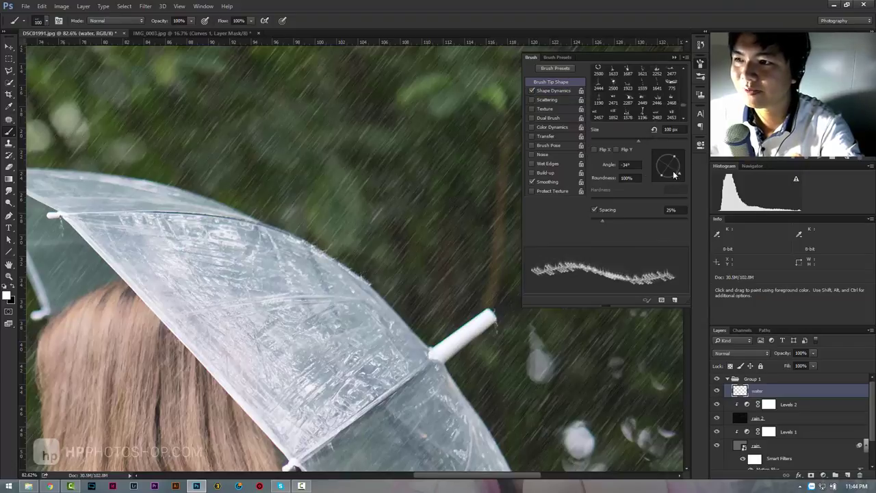
drag(679, 178, 671, 187)
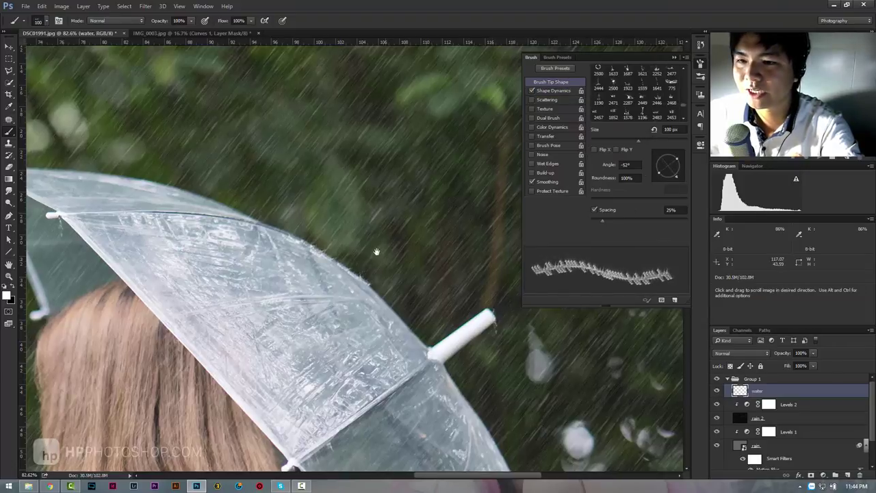
drag(377, 250, 287, 213)
key(ctrl+r)
key(bracketright)
key(bracketright)
key(bracketright)
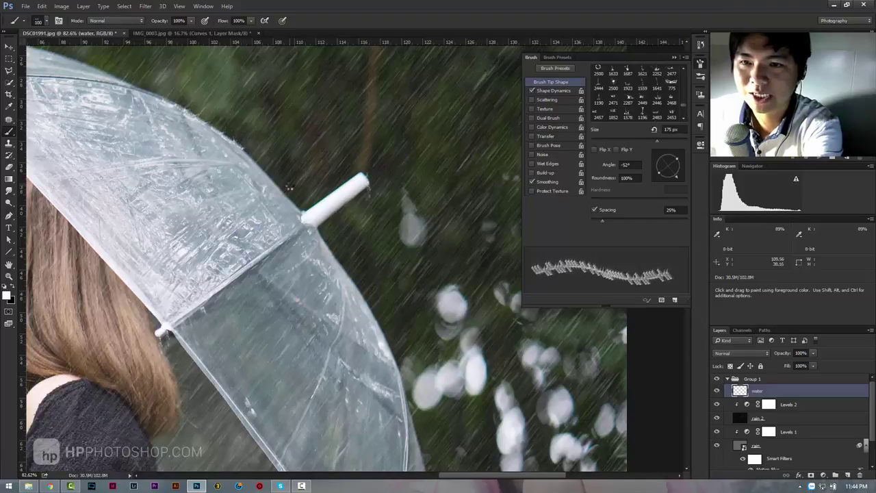
- Paint white water splashes along the umbrella's upper edge
click(271, 178)
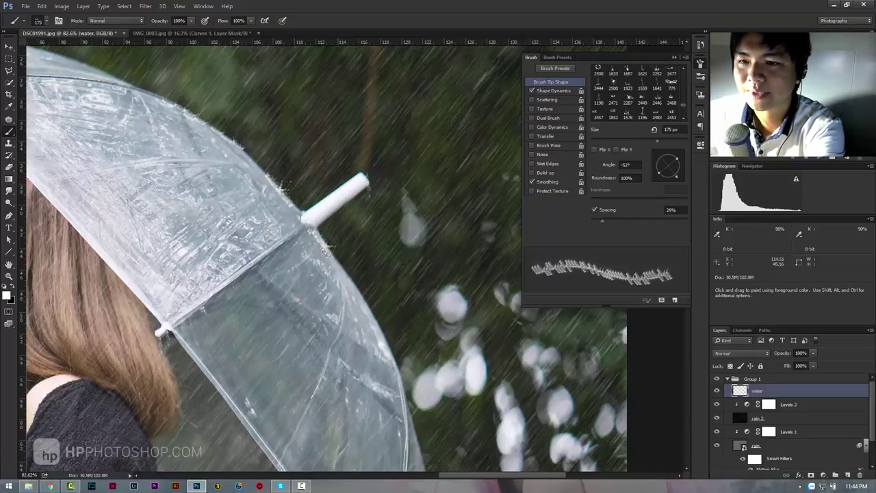
drag(348, 273, 360, 291)
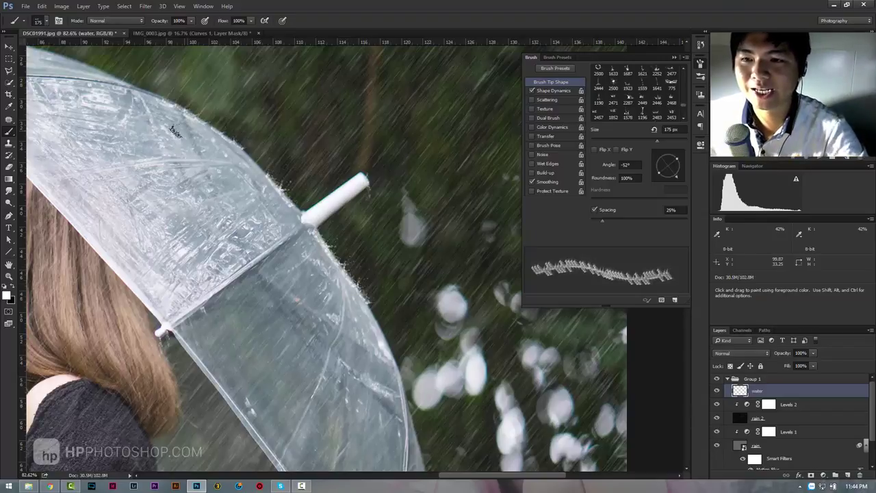
right_click(100, 137)
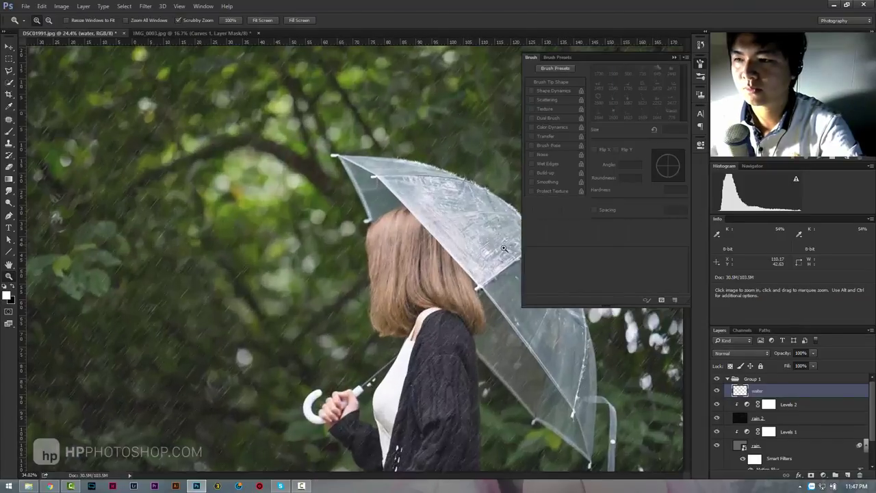
- Zoom in on the woman and umbrella, then open the Filter > Blur submenu
drag(504, 249, 541, 249)
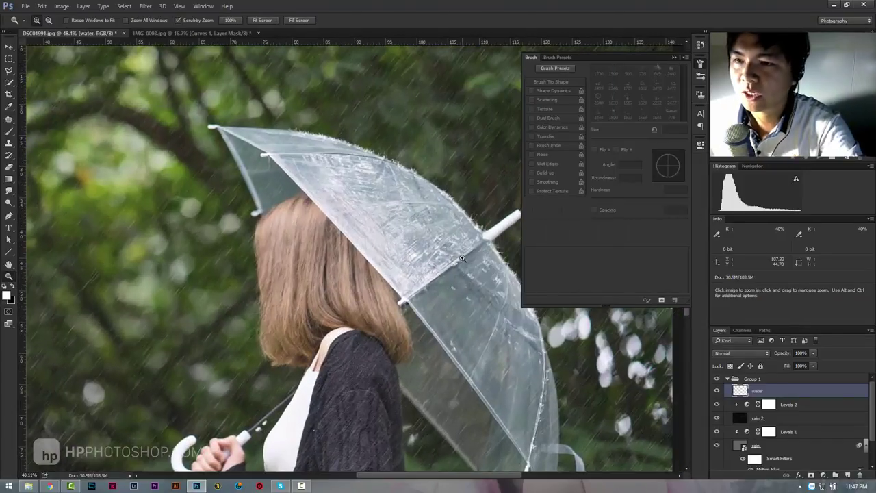
drag(441, 263, 337, 286)
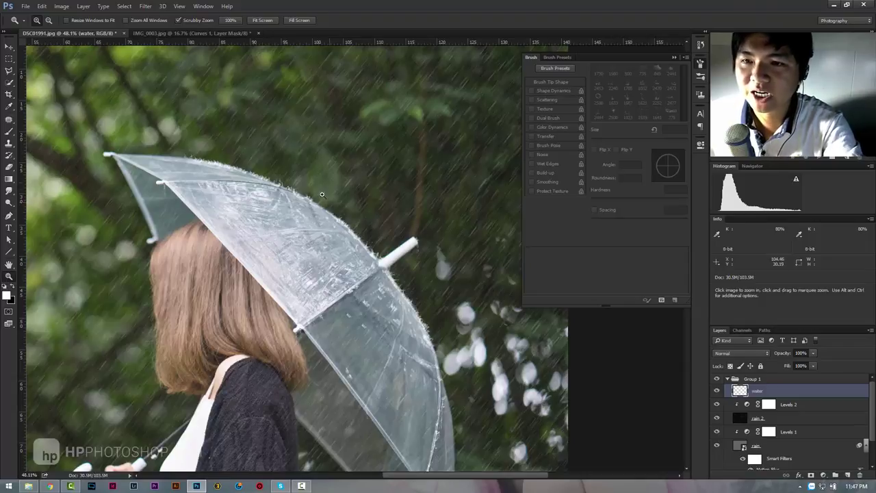
click(145, 6)
mouse_move(148, 98)
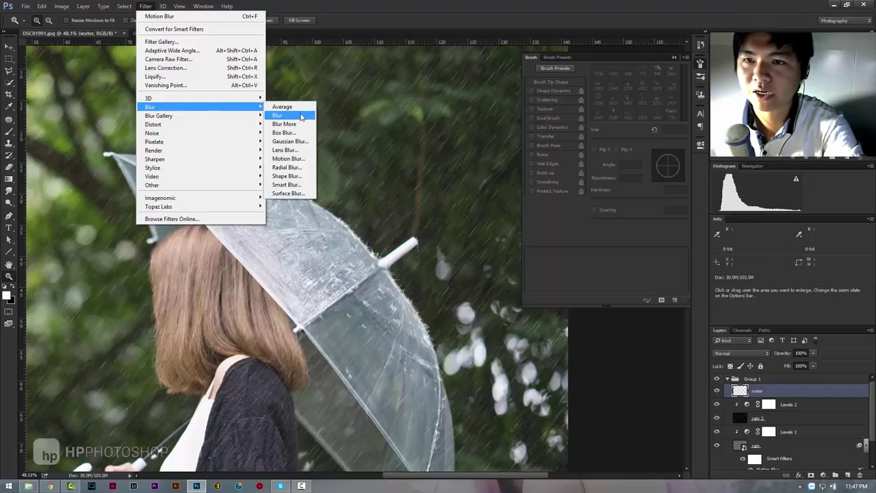
- Apply a Gaussian Blur with a 0.5-pixel radius to the water layer
click(295, 137)
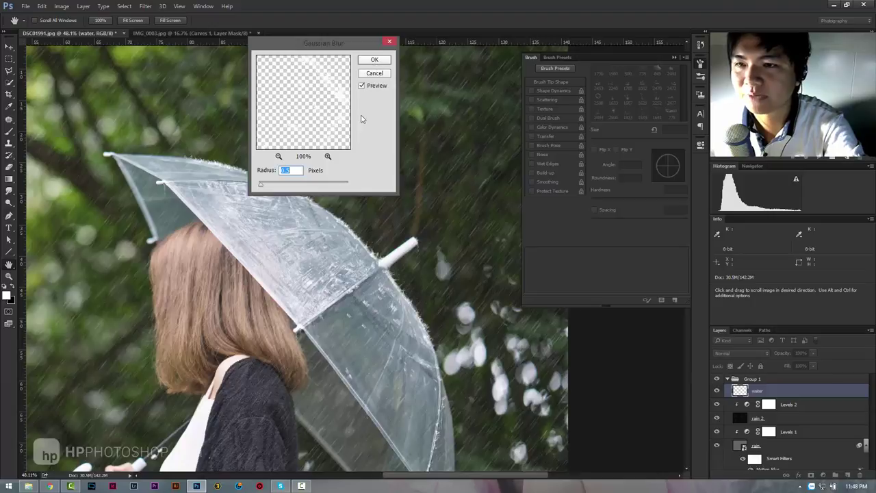
text(0.5)
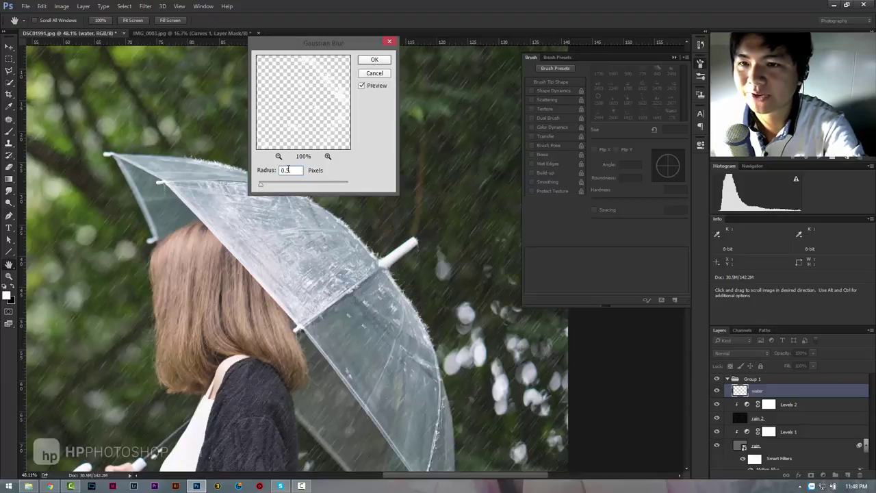
key(Return)
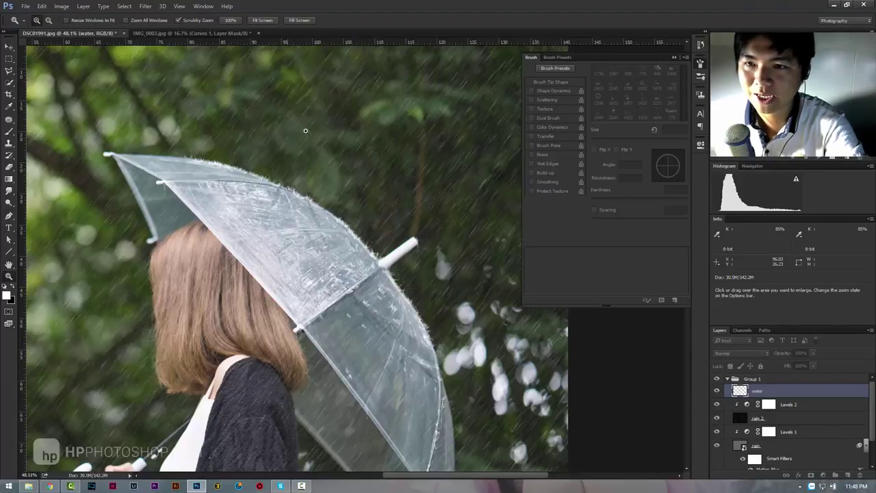
- Inspect the splashes up close, close the Brush panel, and zoom out to the full image
drag(318, 202, 381, 206)
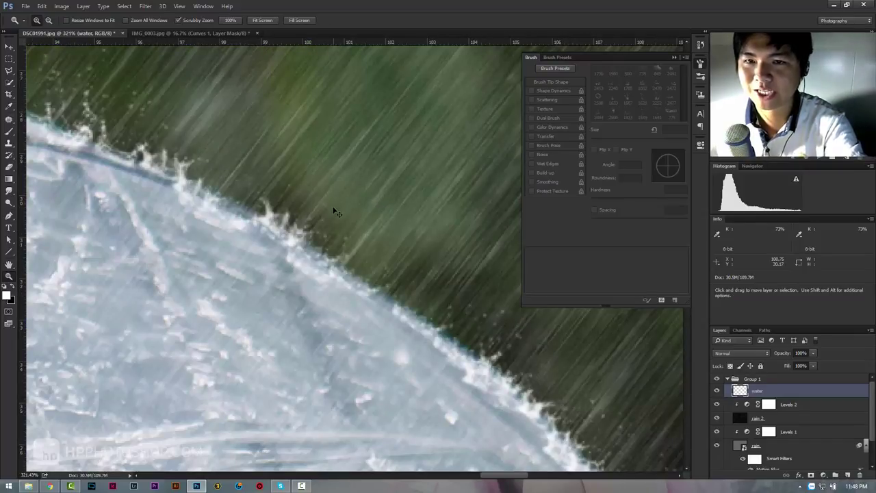
drag(336, 213, 251, 221)
click(675, 58)
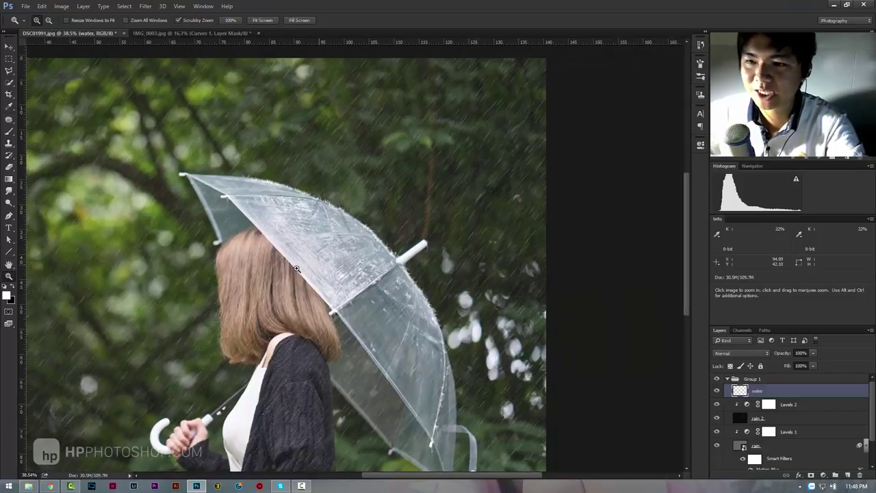
drag(296, 268, 438, 280)
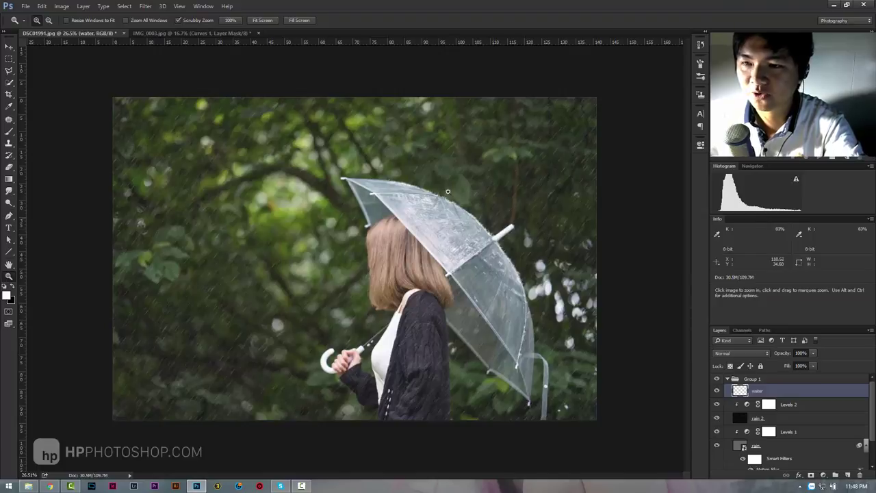
- Add a Curves layer lifting the midpoint to 106/155, blended in Luminosity mode
click(823, 476)
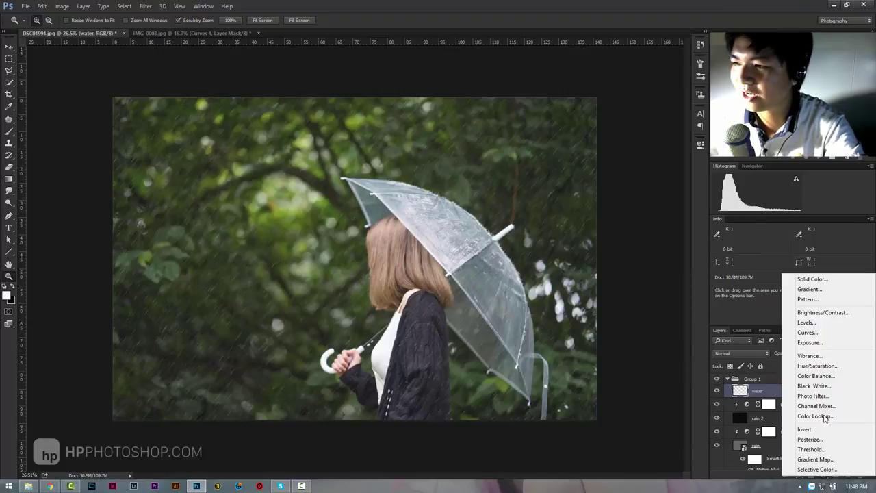
click(805, 333)
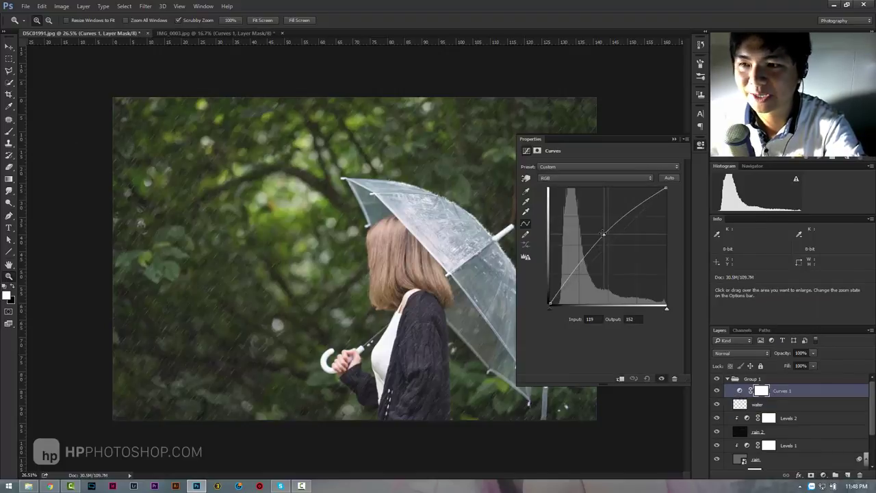
drag(614, 233, 599, 233)
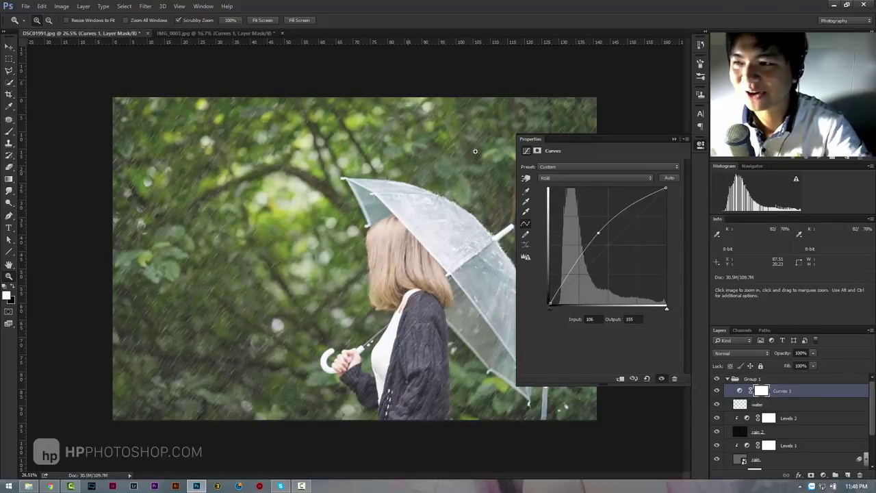
click(677, 137)
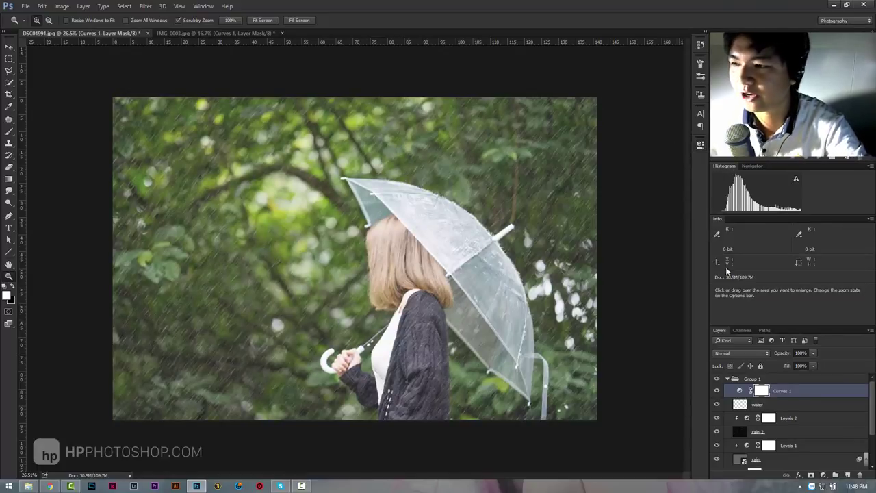
click(738, 352)
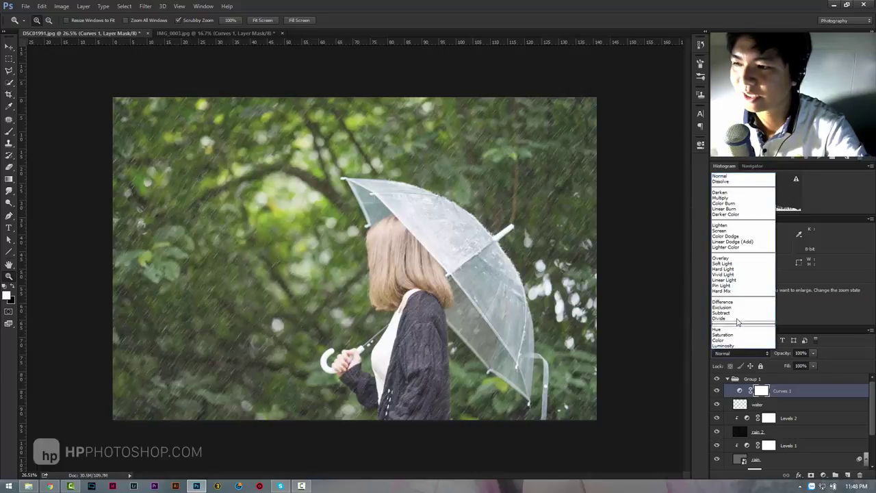
click(740, 348)
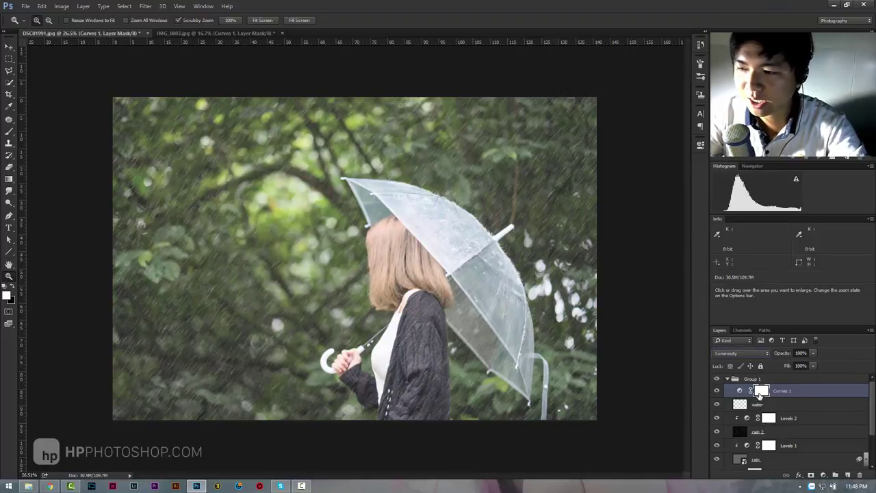
- Invert the Curves 1 mask, then paint brightening back over the umbrella's top edge with a 150 px round brush
key(ctrl+i)
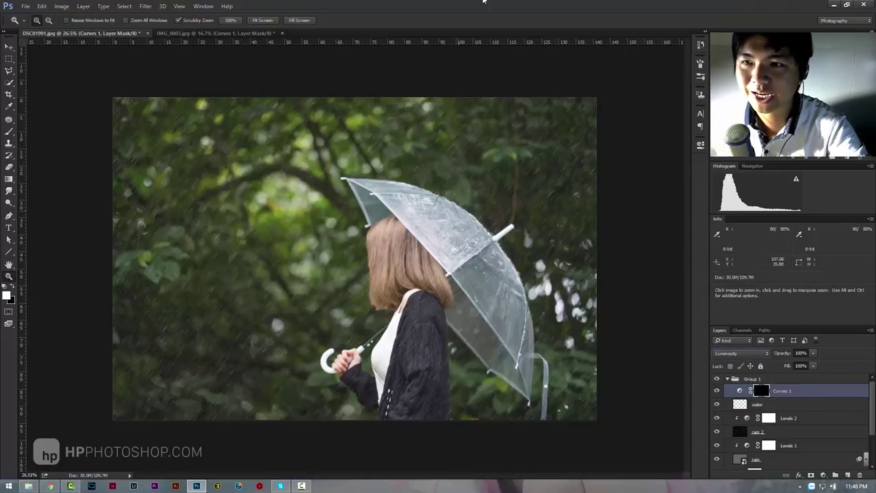
click(10, 133)
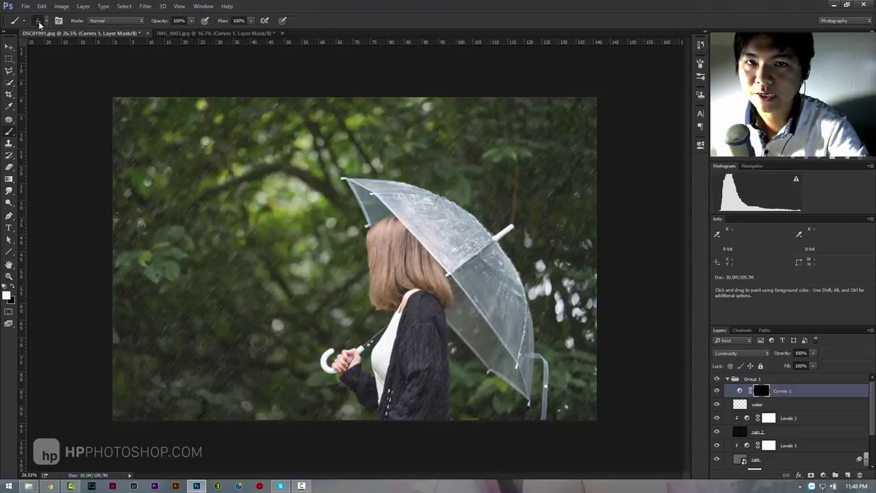
right_click(97, 86)
drag(115, 160, 117, 107)
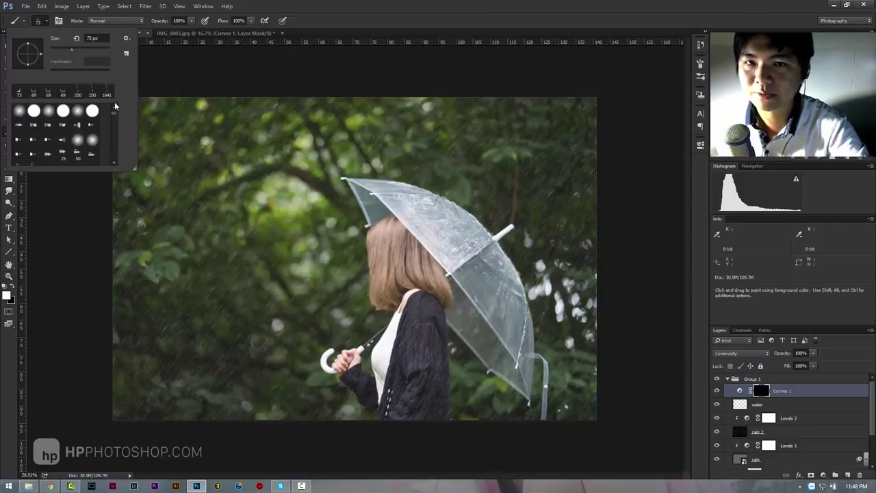
double_click(24, 112)
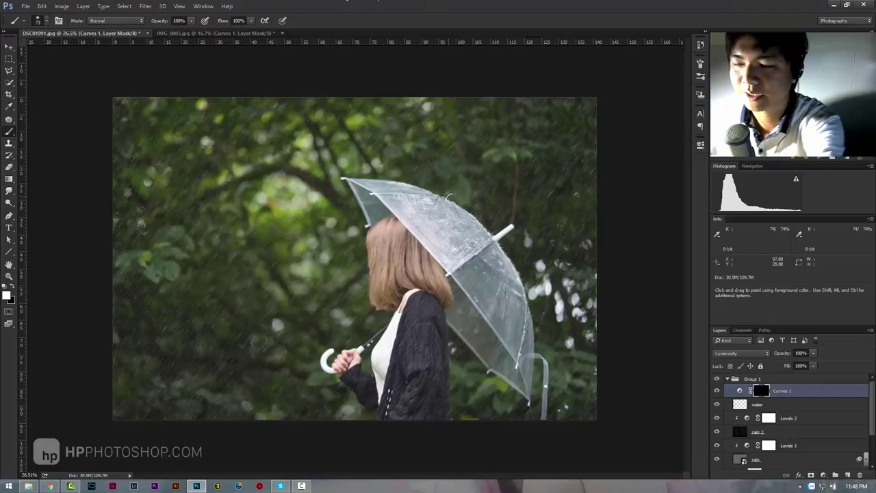
key(bracketright)
key(bracketright)
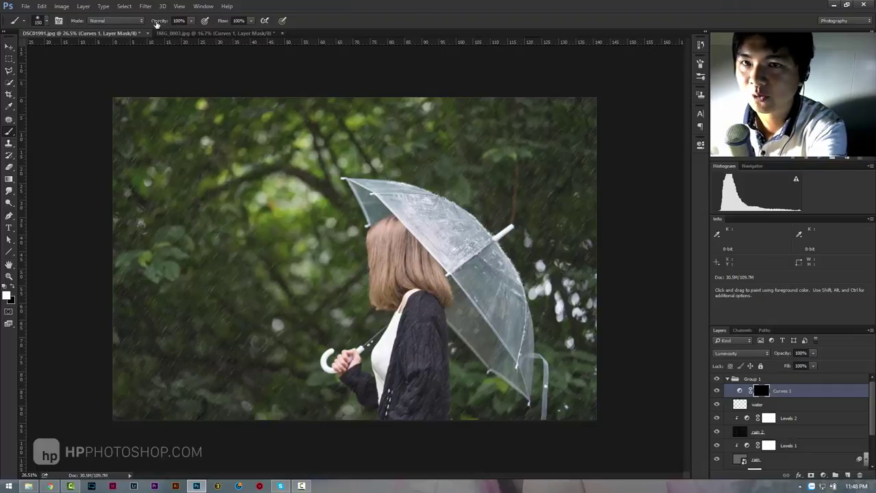
mouse_move(395, 178)
mouse_down()
mouse_move(475, 207)
mouse_move(503, 235)
mouse_move(530, 325)
mouse_move(534, 370)
mouse_up()
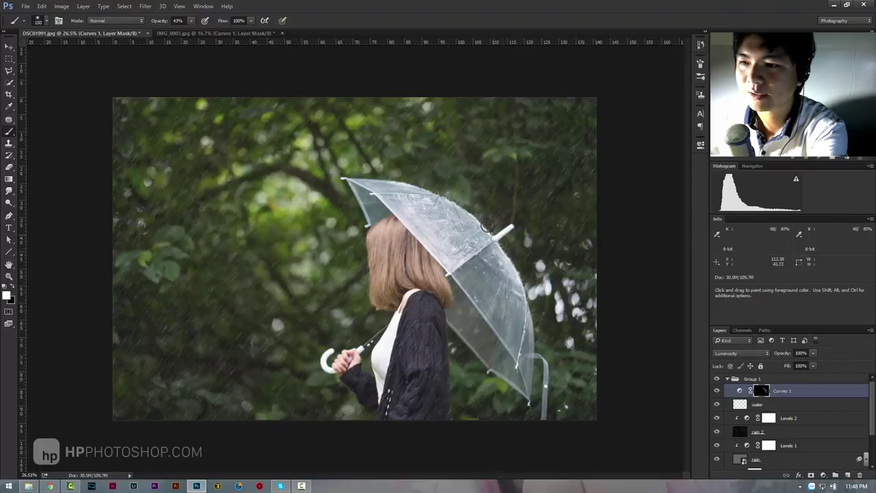
drag(360, 178, 407, 186)
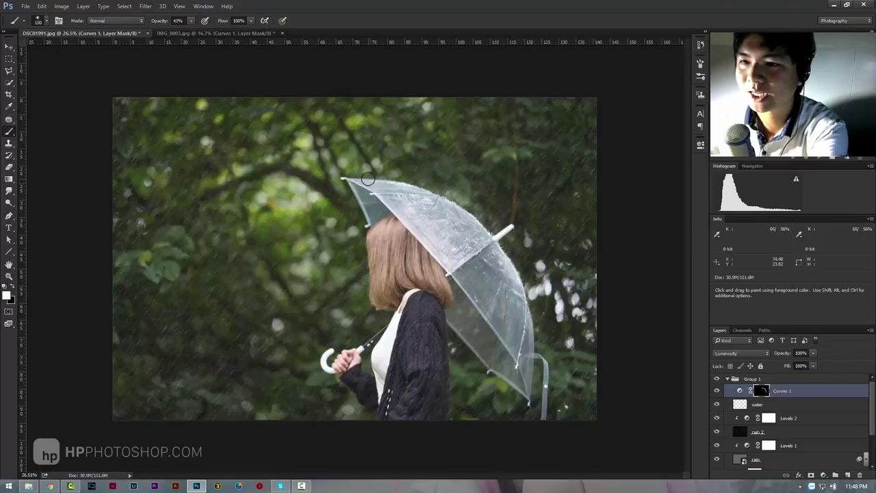
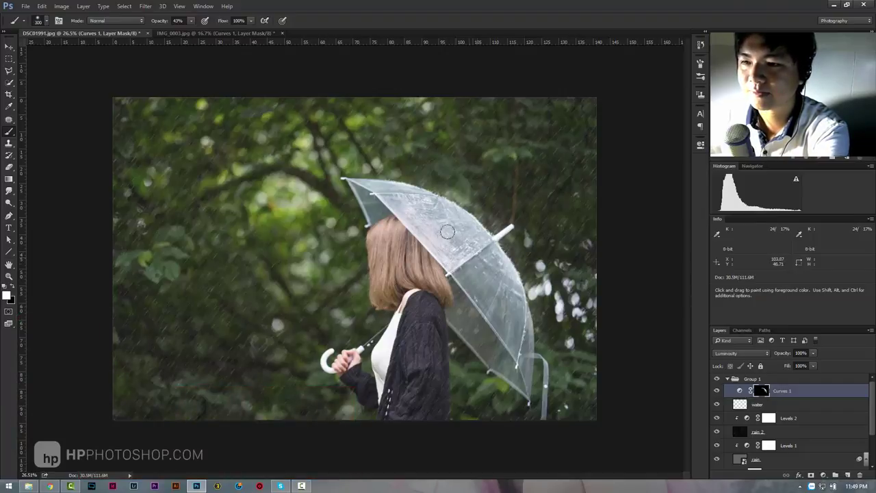
- Paint the Curves 1 brightening onto the umbrella's lower right, compare it, and zoom to 25%
drag(488, 275, 512, 341)
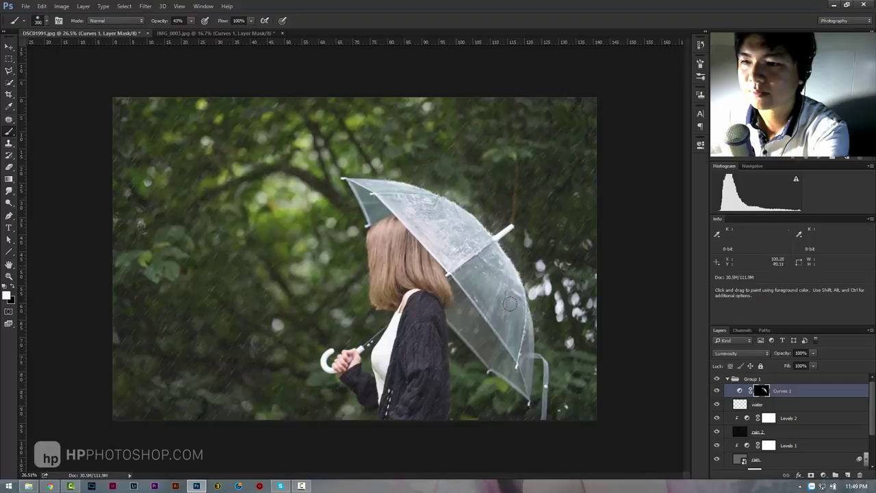
click(717, 391)
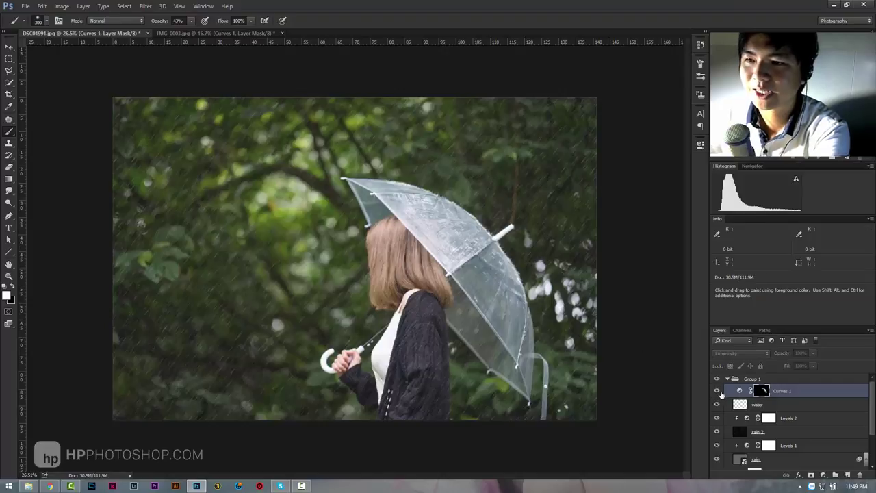
click(718, 390)
key(z)
drag(438, 232, 366, 274)
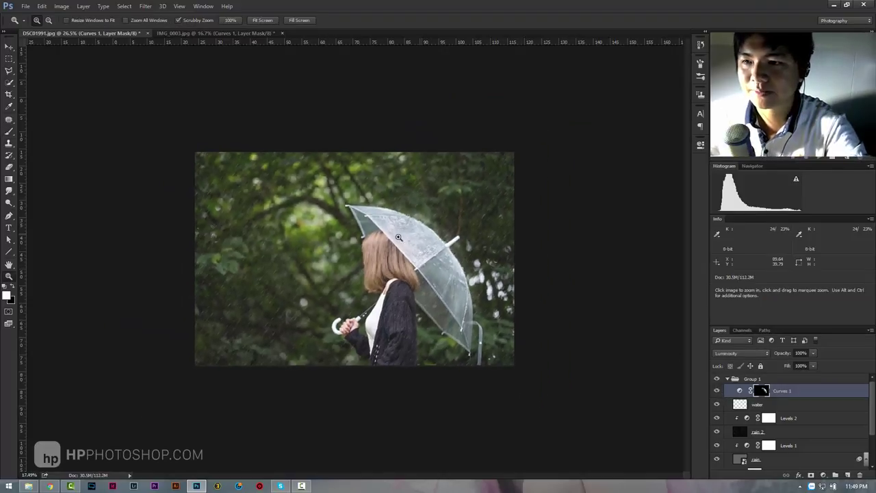
click(366, 274)
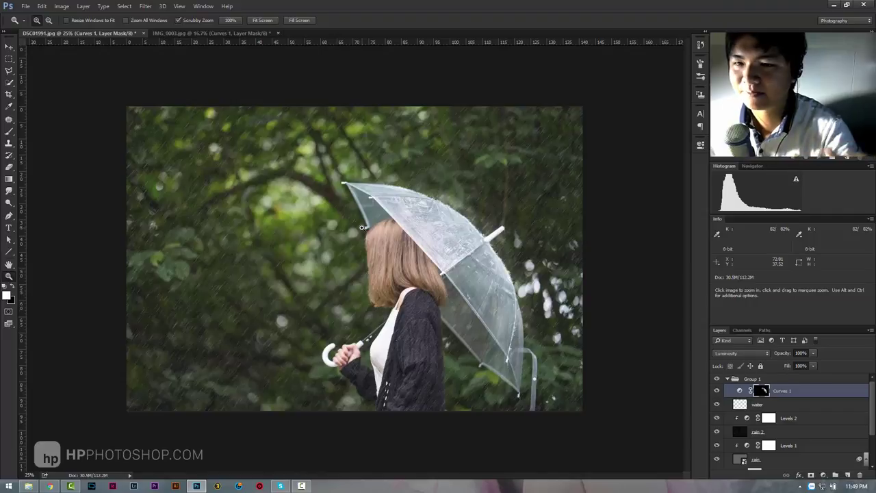
- Load the soft 45 px brush preset and enlarge it to 700 px
click(8, 132)
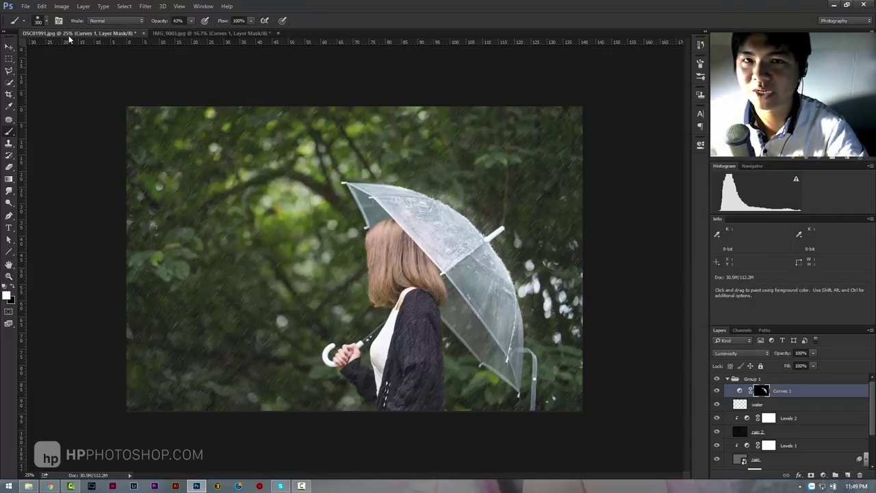
click(46, 20)
drag(114, 116, 113, 143)
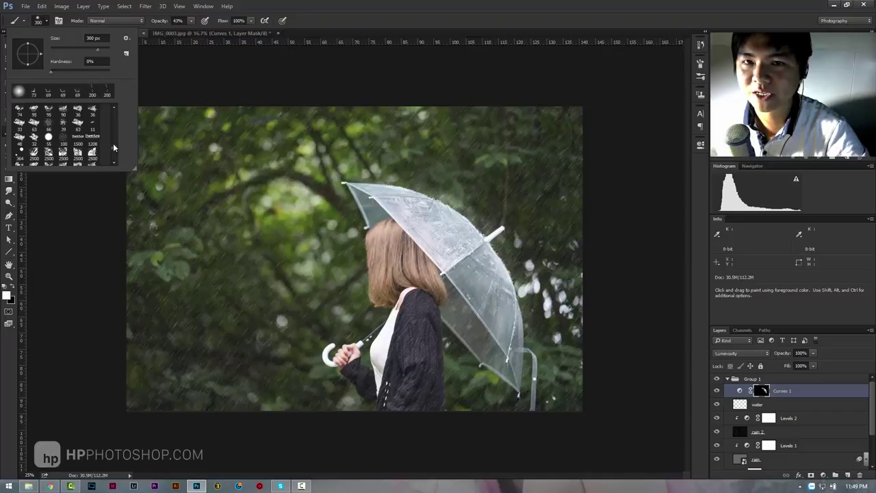
scroll(76, 148, up, 2)
scroll(75, 149, down, 2)
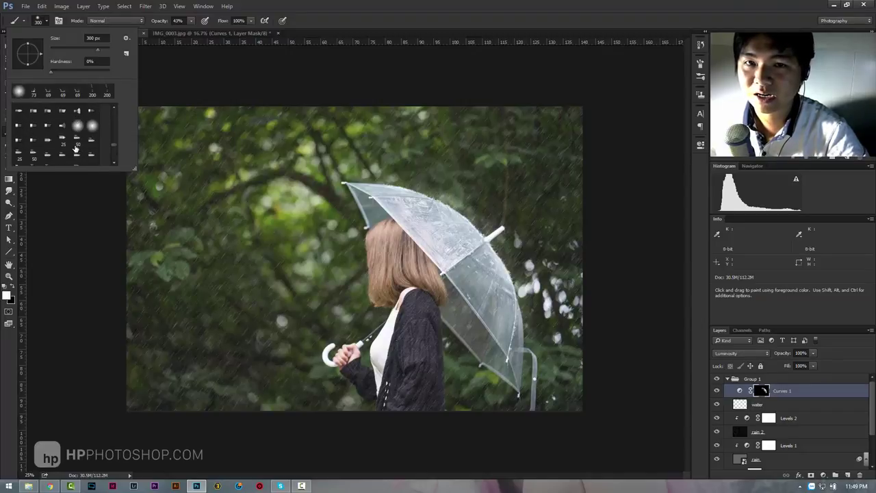
scroll(74, 149, down, 1)
scroll(73, 148, down, 1)
scroll(71, 149, down, 1)
double_click(63, 140)
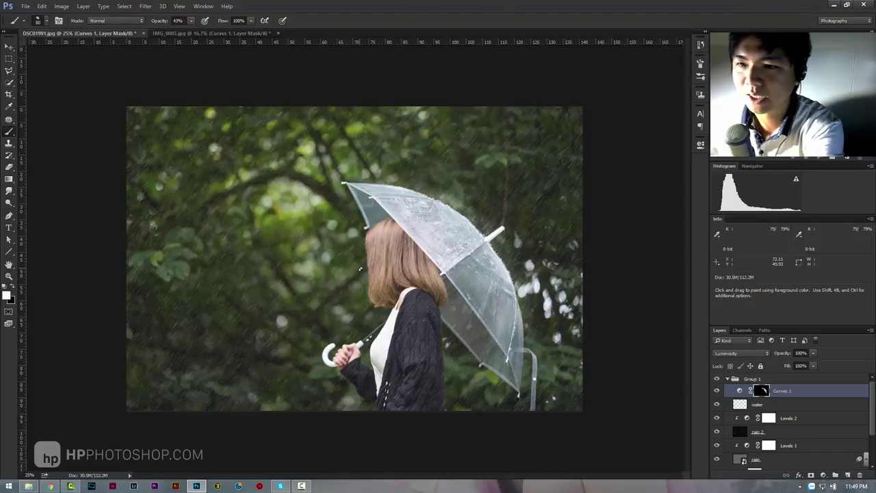
key(bracketright)
key(bracketright)
key(bracketright)
- Create a blank Layer 1 and undo a test haze stroke from History
key(ctrl+shift+n)
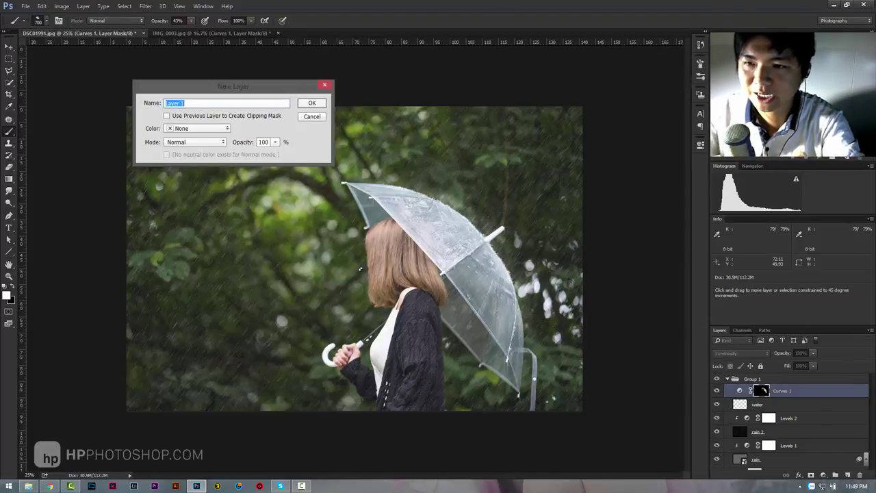
key(Return)
drag(267, 399, 112, 361)
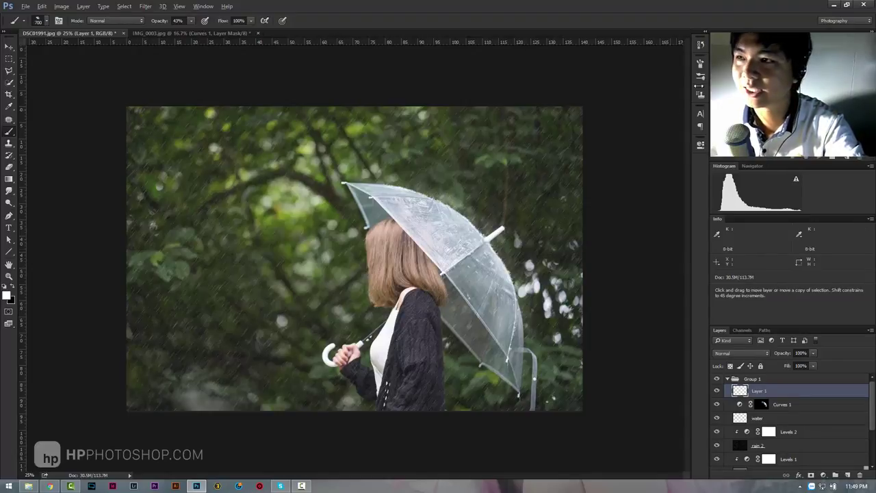
click(701, 46)
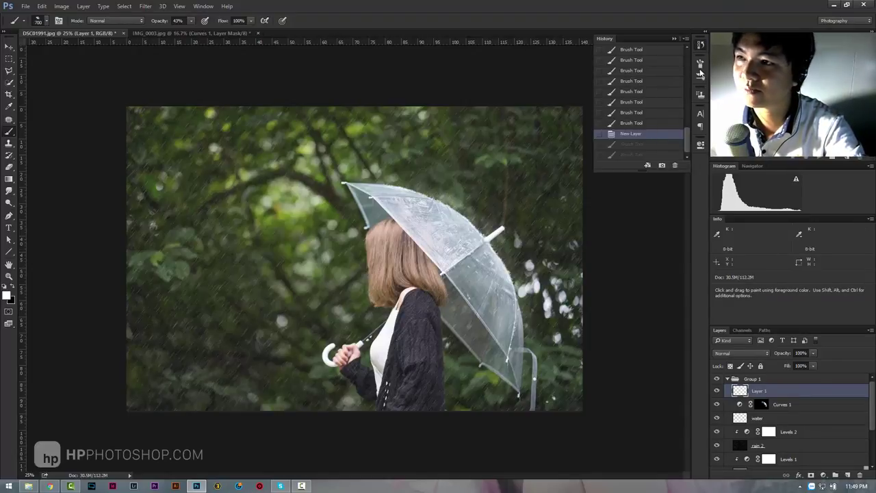
- Browse the brush tips in the Brush panel
click(701, 96)
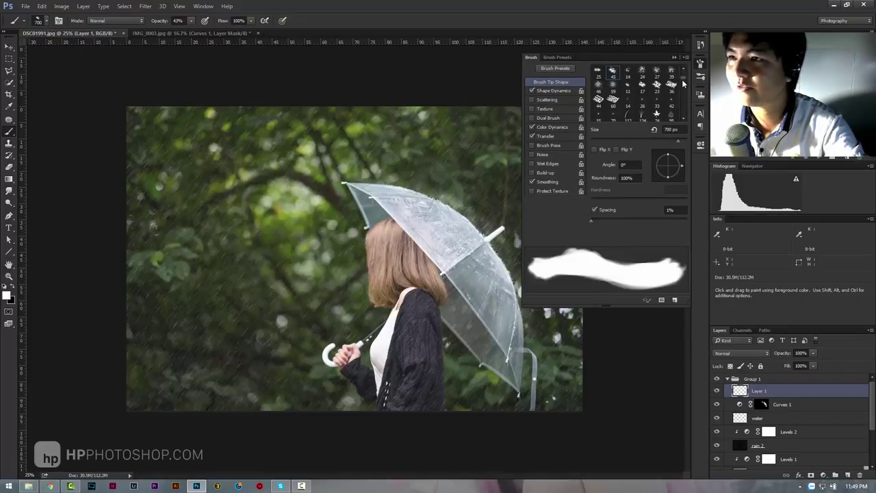
scroll(659, 95, down, 3)
scroll(659, 95, down, 3)
scroll(659, 95, down, 3)
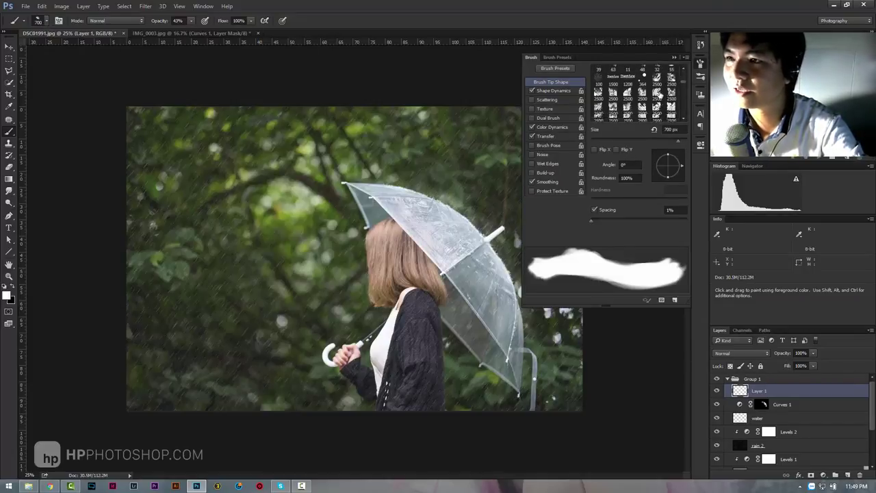
scroll(660, 95, down, 3)
scroll(658, 95, down, 2)
scroll(658, 96, down, 2)
scroll(659, 95, down, 3)
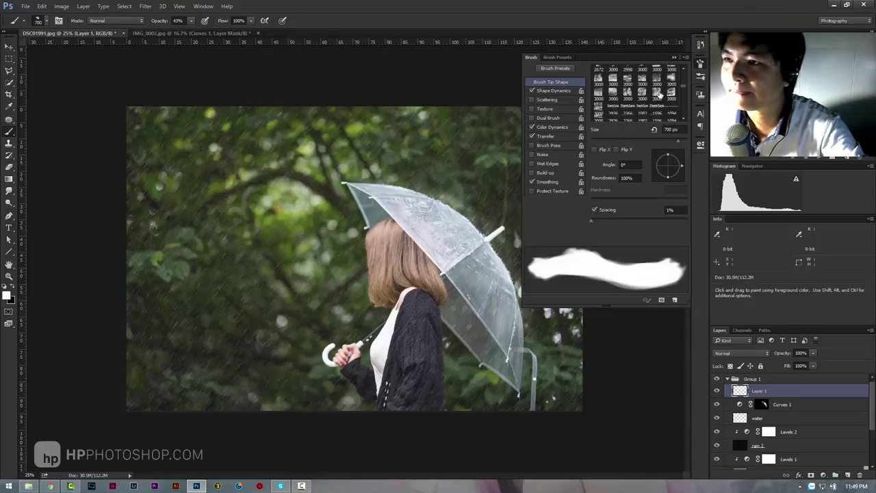
scroll(659, 95, down, 2)
scroll(659, 94, up, 1)
scroll(658, 94, down, 2)
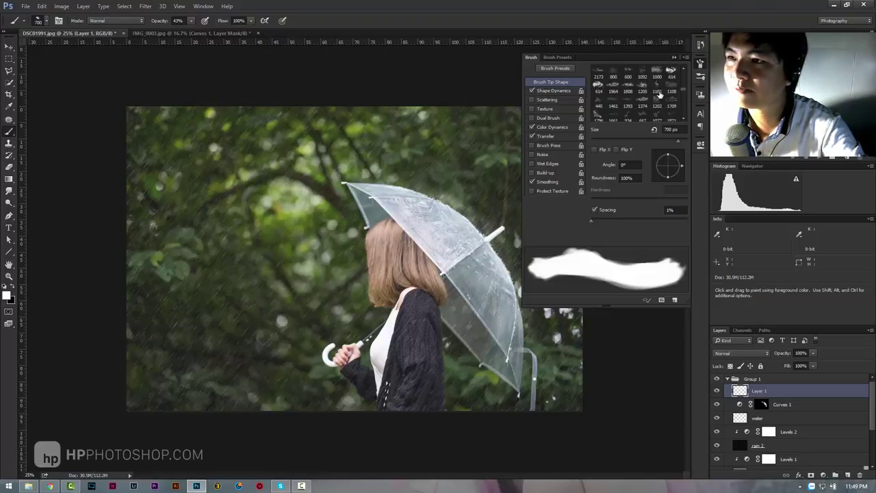
scroll(659, 94, down, 2)
scroll(658, 93, down, 2)
scroll(659, 94, down, 2)
scroll(659, 93, down, 2)
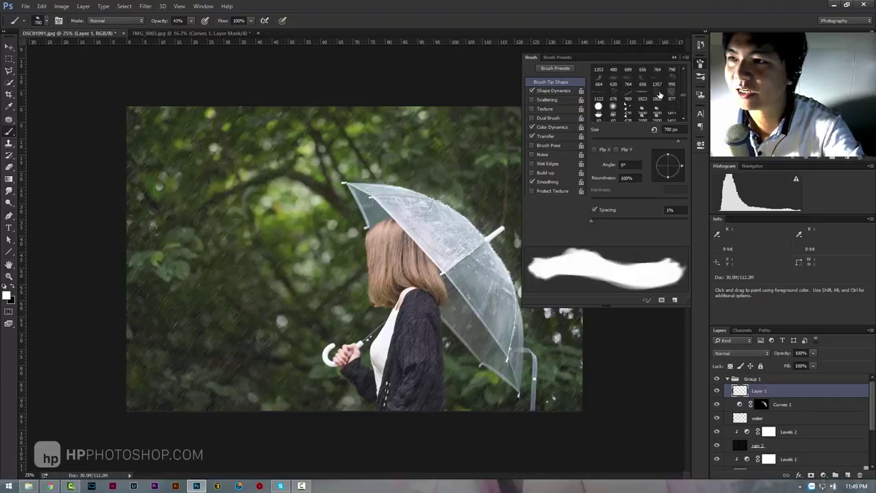
scroll(659, 94, down, 2)
scroll(658, 94, down, 2)
scroll(659, 94, down, 1)
scroll(660, 95, down, 2)
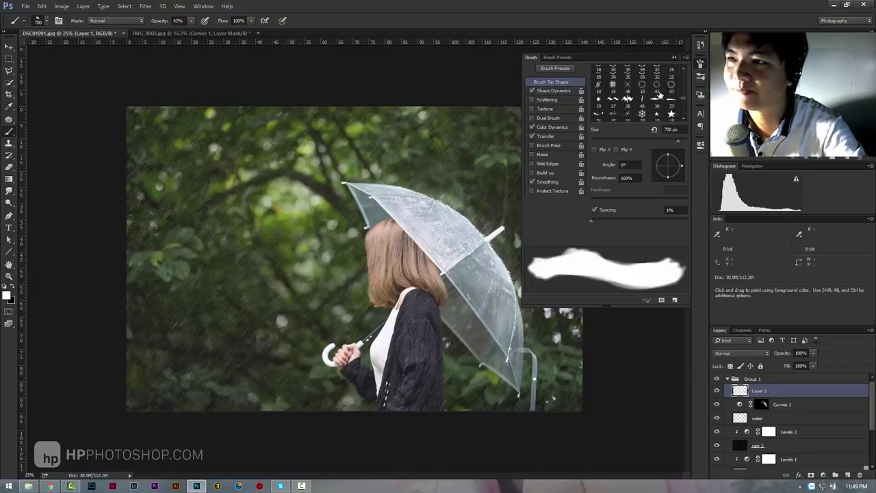
scroll(659, 96, down, 2)
scroll(659, 99, down, 2)
scroll(657, 104, down, 2)
scroll(656, 108, down, 2)
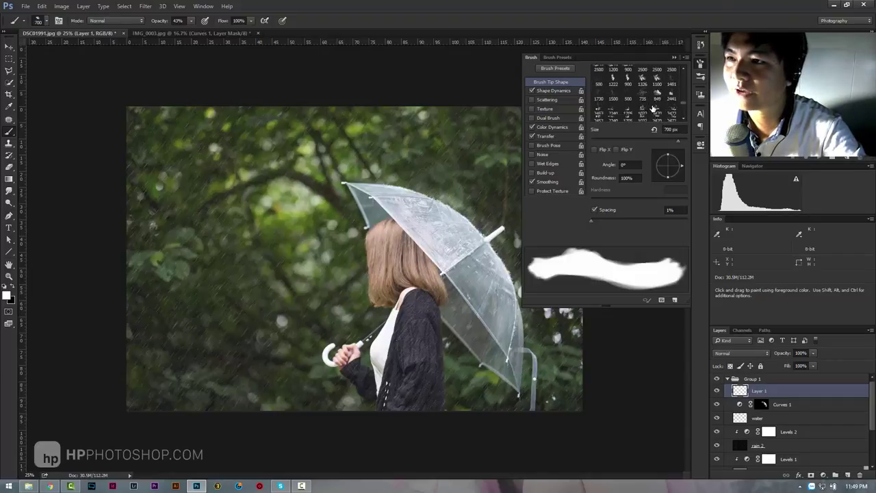
scroll(656, 108, down, 2)
scroll(654, 108, down, 2)
scroll(654, 109, down, 2)
scroll(654, 108, down, 2)
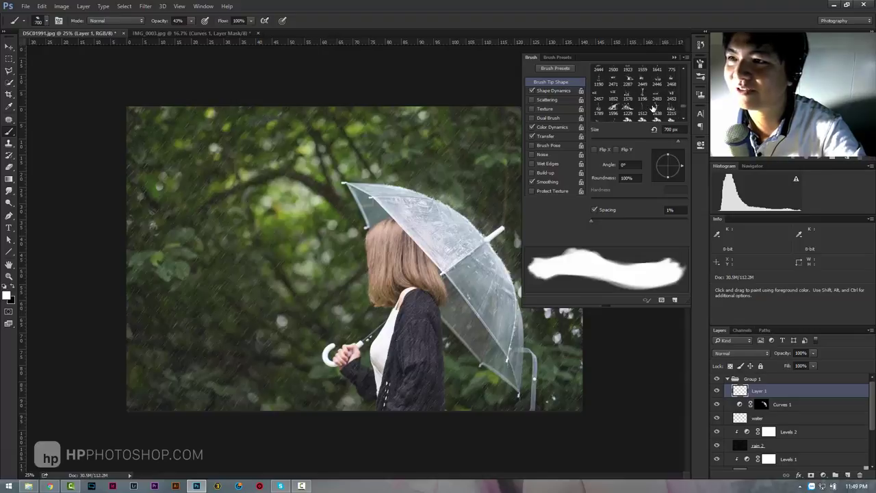
scroll(654, 108, down, 2)
scroll(654, 108, down, 2)
scroll(654, 108, down, 2)
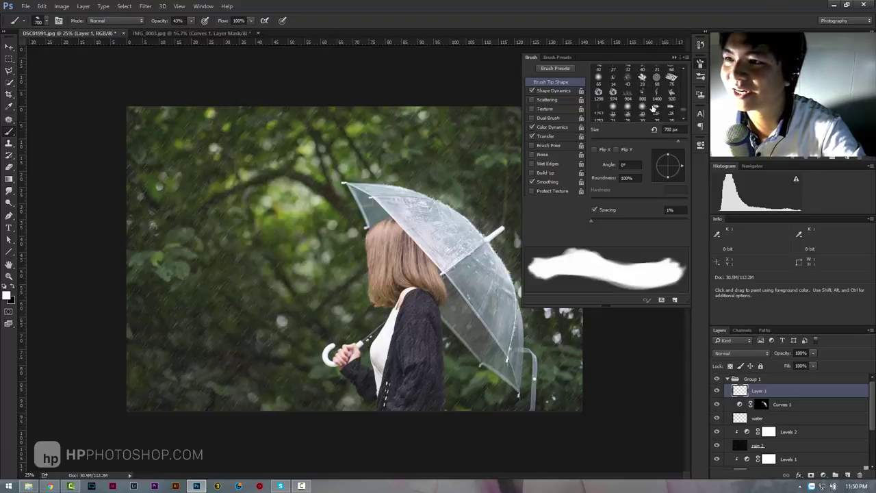
scroll(654, 108, down, 2)
scroll(653, 108, down, 2)
scroll(652, 108, down, 2)
scroll(654, 108, down, 2)
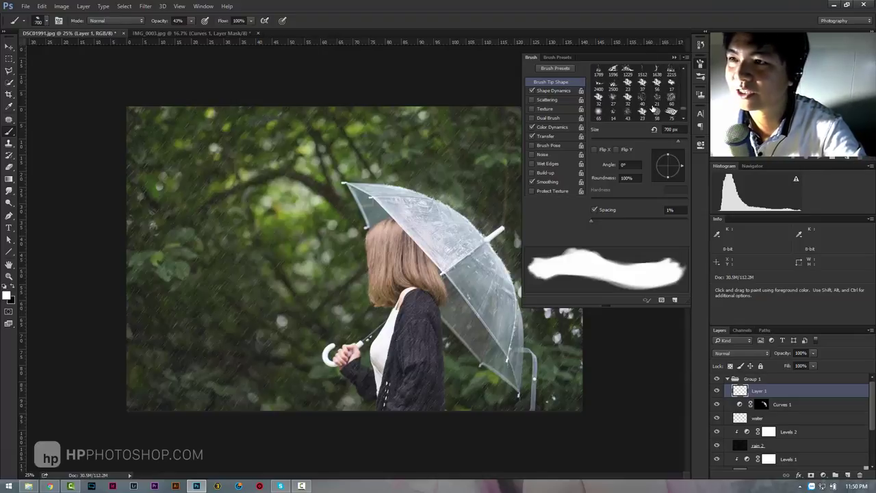
scroll(654, 109, down, 2)
scroll(654, 108, down, 2)
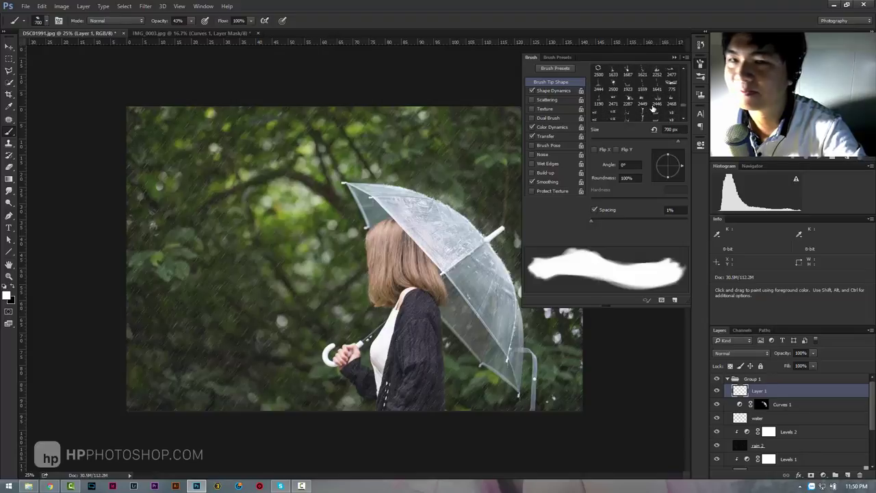
- Choose the 2500 px cloud brush from the canvas brush preset list
right_click(66, 110)
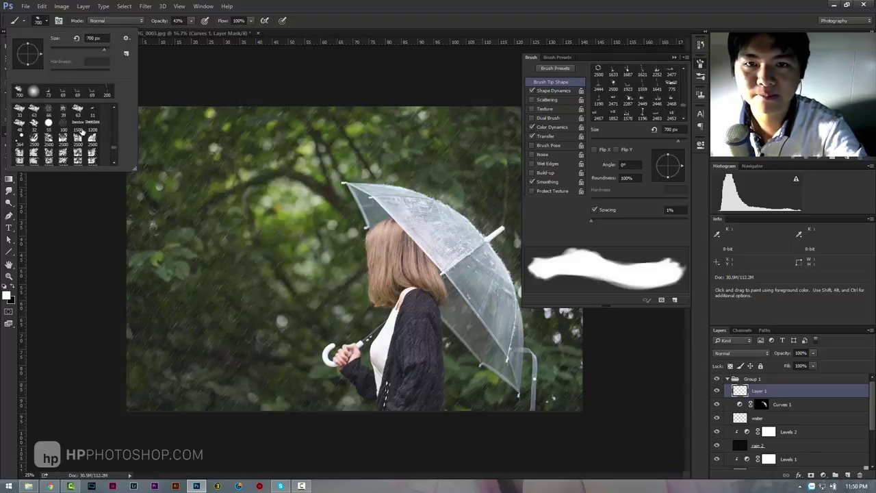
scroll(82, 131, down, 3)
scroll(83, 130, down, 2)
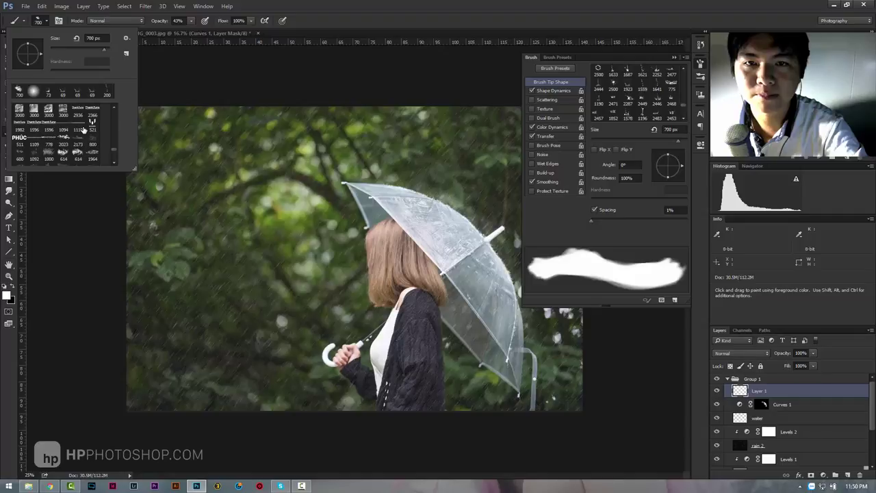
scroll(83, 130, down, 2)
scroll(83, 130, down, 2)
scroll(83, 130, down, 2)
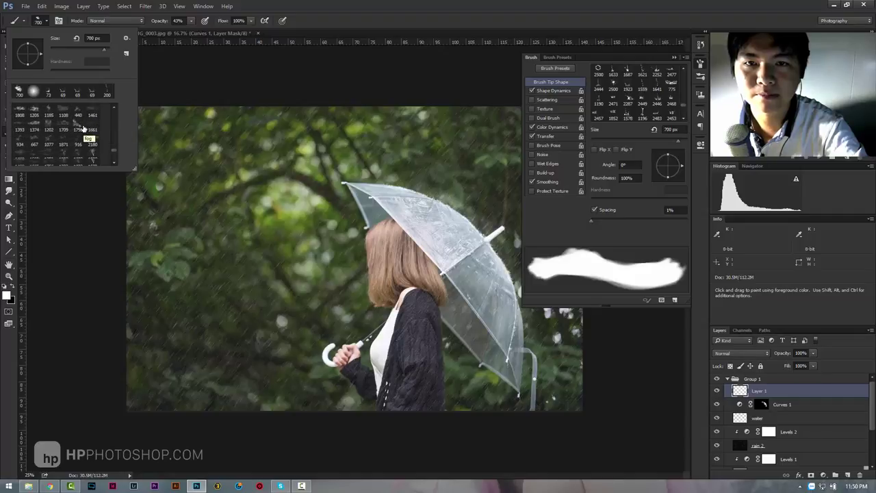
scroll(83, 130, down, 2)
scroll(83, 130, down, 2)
scroll(82, 130, down, 2)
scroll(83, 130, down, 2)
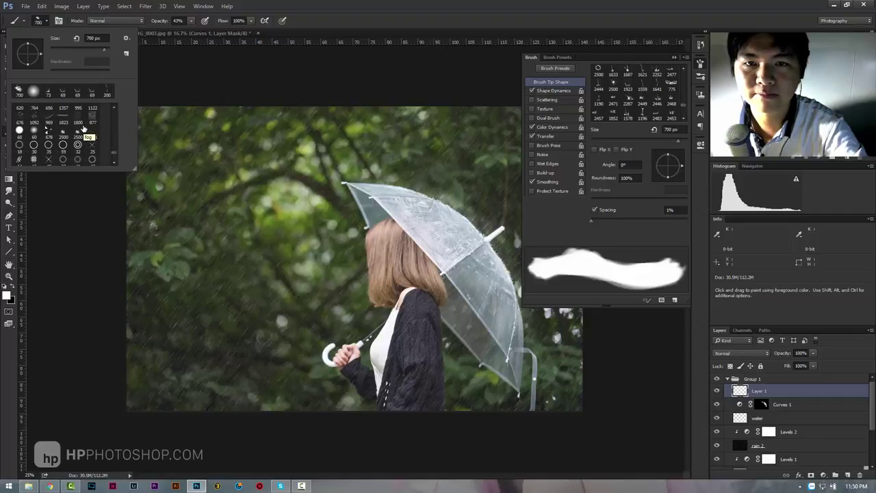
click(76, 142)
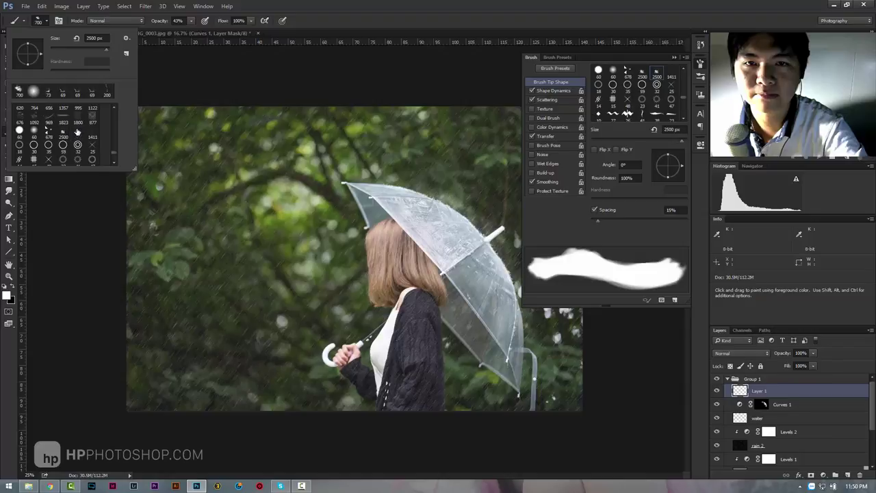
- Dab fog with a 2400 px cloud brush over the lower-left foliage and the woman's arm
click(223, 206)
drag(223, 206, 334, 205)
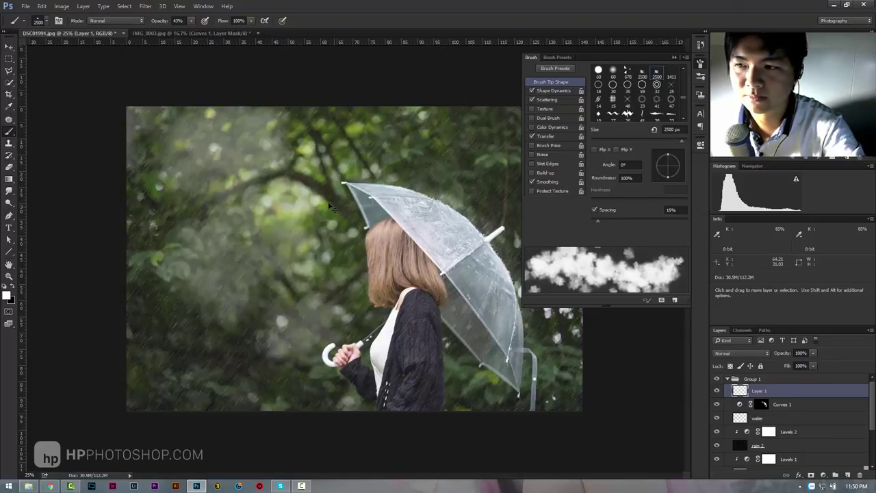
key(ctrl+z)
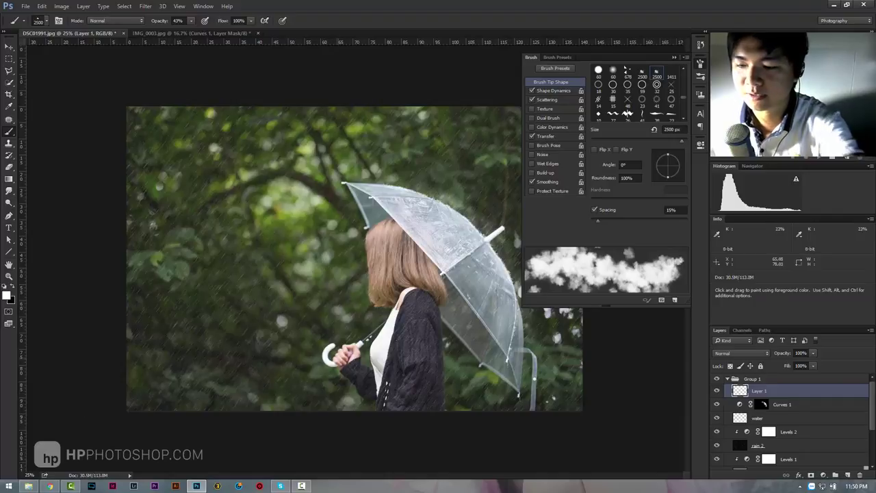
key(bracketleft)
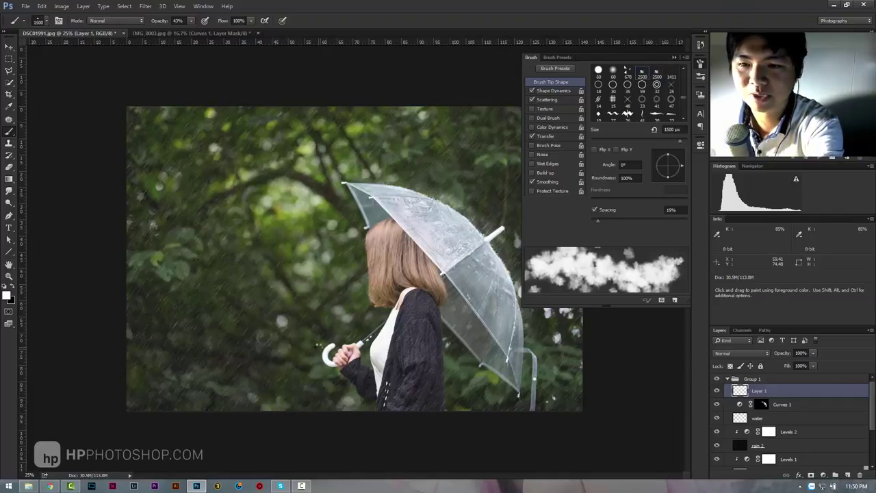
click(258, 361)
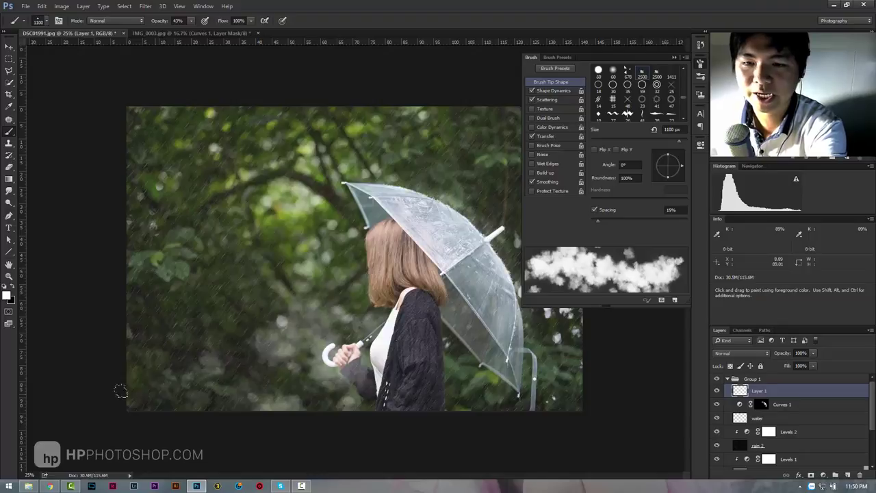
click(151, 387)
click(96, 400)
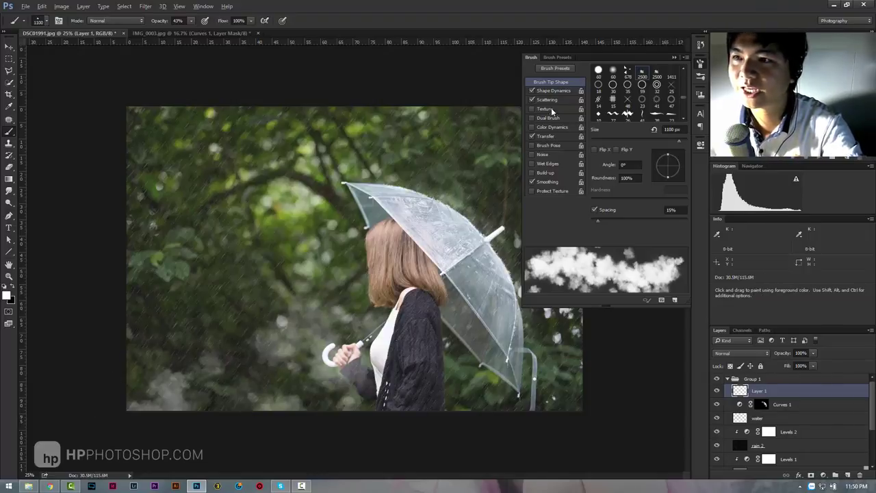
- Set brush size jitter to 70%, scatter to 66%, and spacing to 31%
click(556, 91)
mouse_move(627, 77)
mouse_down()
mouse_move(610, 78)
mouse_move(660, 83)
mouse_up()
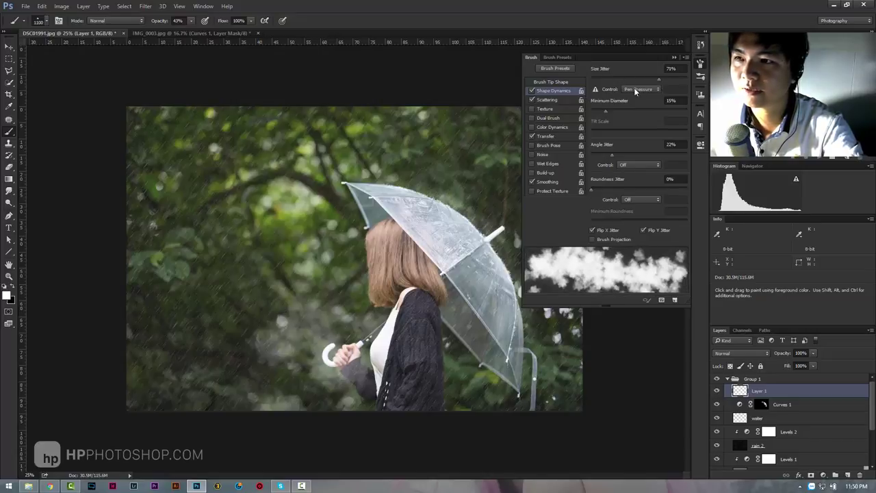
click(551, 100)
drag(606, 83, 603, 82)
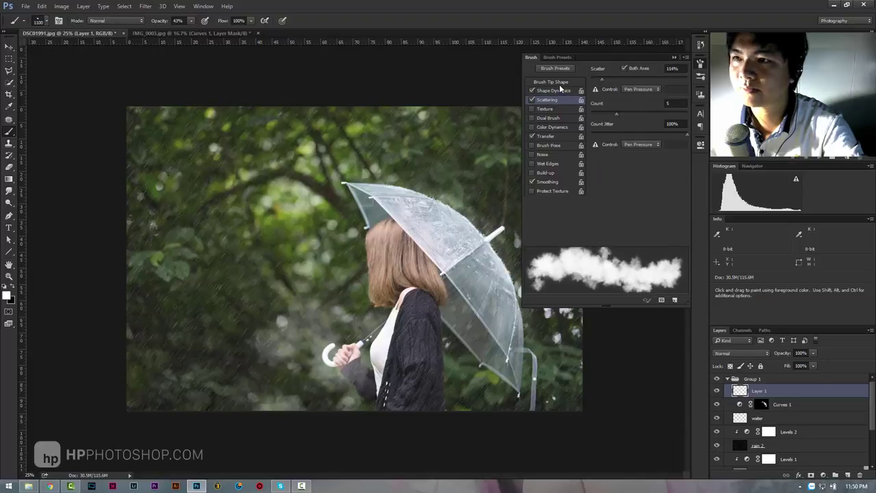
click(560, 82)
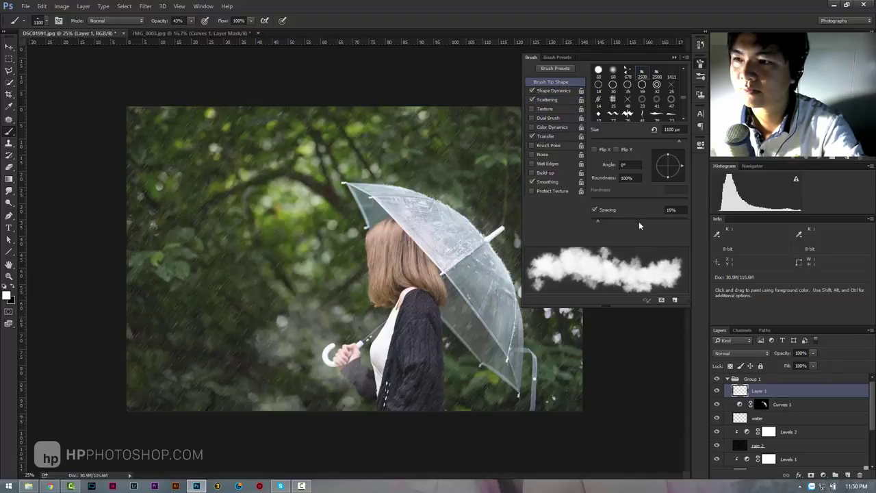
drag(605, 223, 607, 223)
- Paint mist along the bottom, then along the umbrella's upper right with a 500 px brush
mouse_move(89, 401)
mouse_down()
mouse_move(227, 424)
mouse_move(408, 428)
mouse_move(582, 410)
mouse_move(626, 396)
mouse_up()
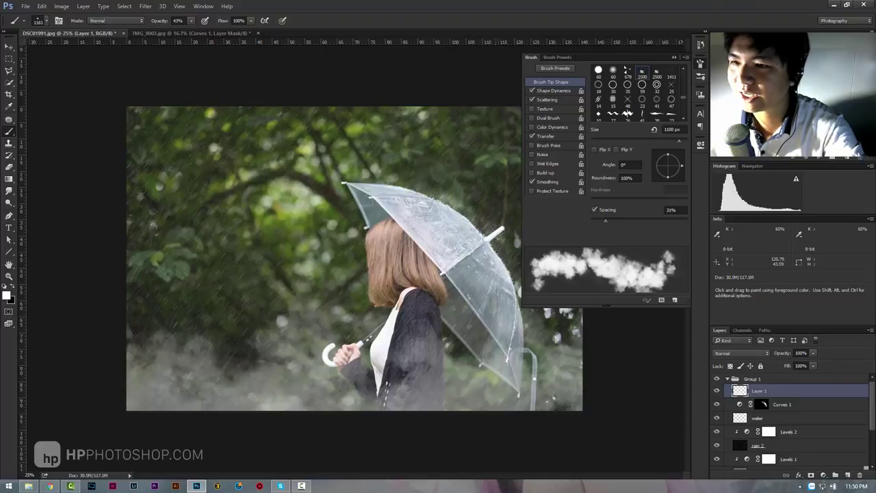
key(bracketleft)
key(bracketleft)
key(bracketleft)
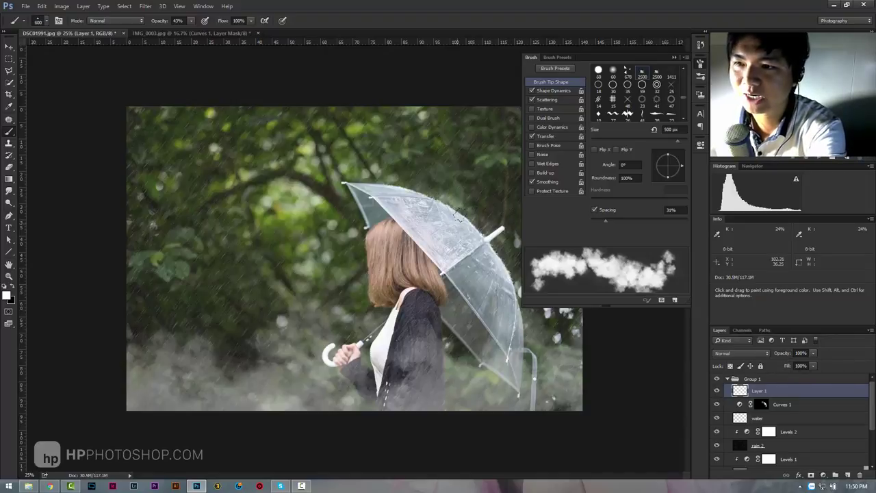
drag(384, 181, 534, 317)
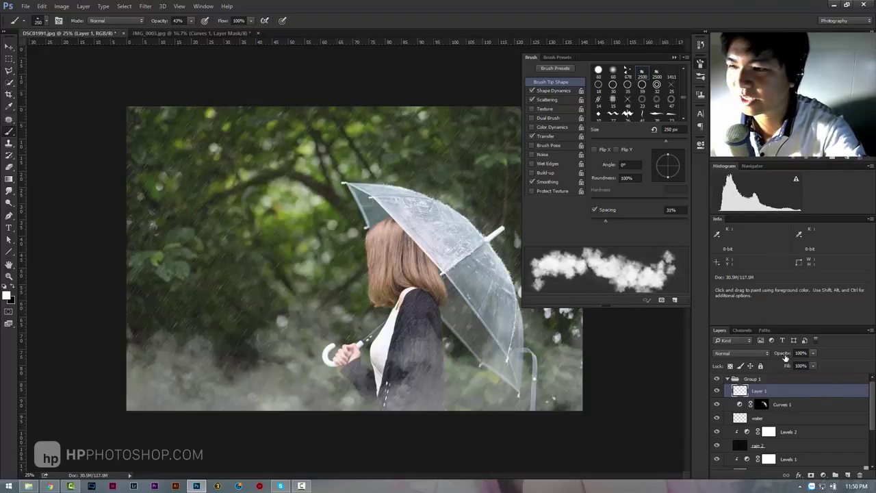
- Lower the fog layer's opacity to 22%
drag(786, 358, 748, 358)
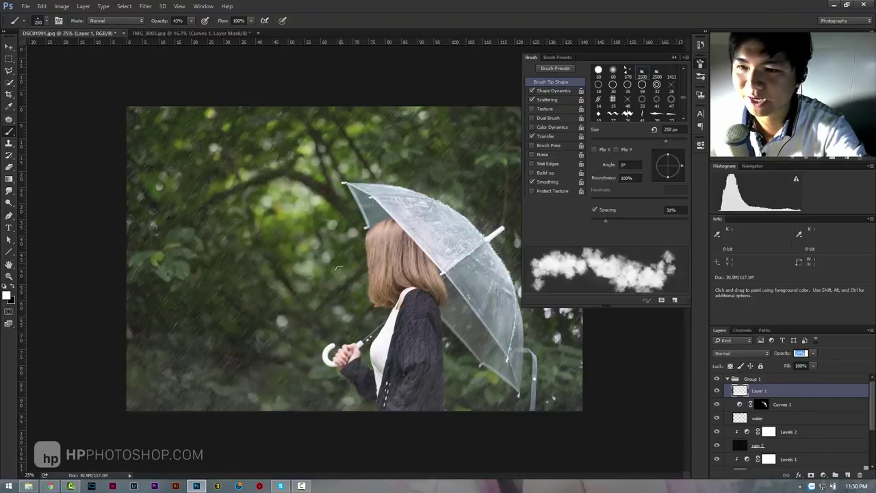
key(z)
mouse_move(352, 255)
mouse_down()
mouse_move(335, 257)
mouse_move(341, 282)
mouse_up()
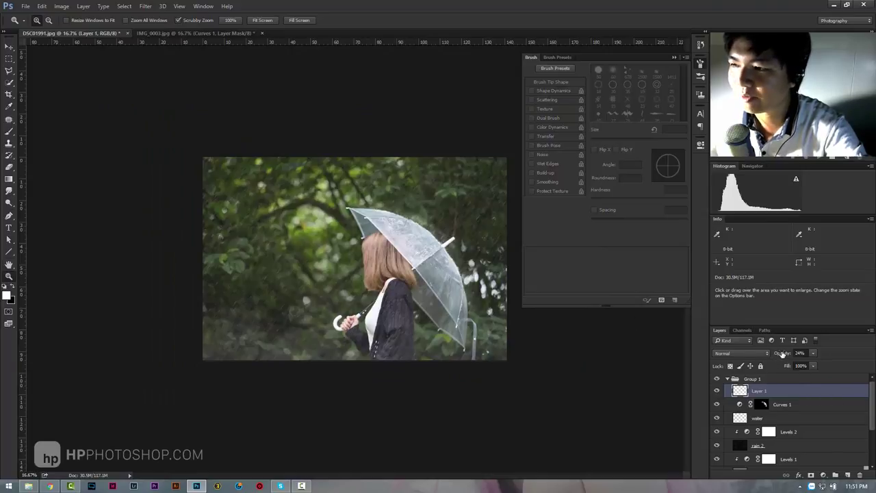
drag(783, 353, 785, 357)
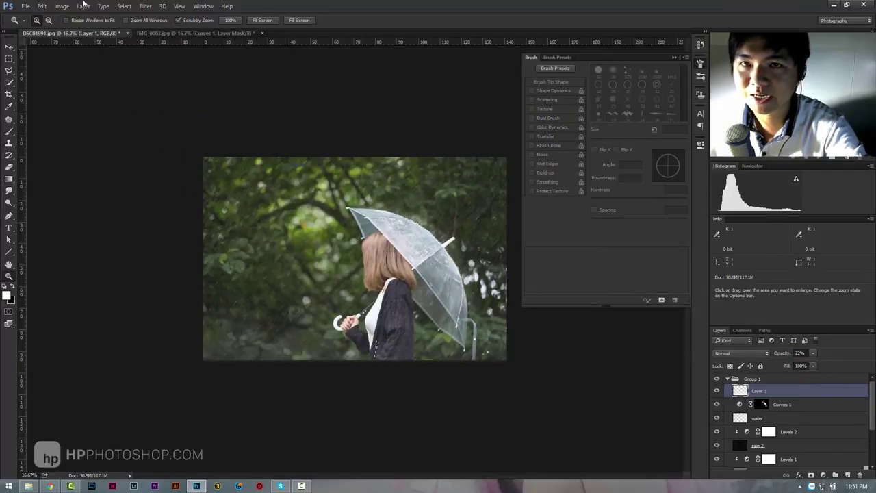
- Soften the fog layer with a Gaussian Blur
click(145, 8)
mouse_move(159, 115)
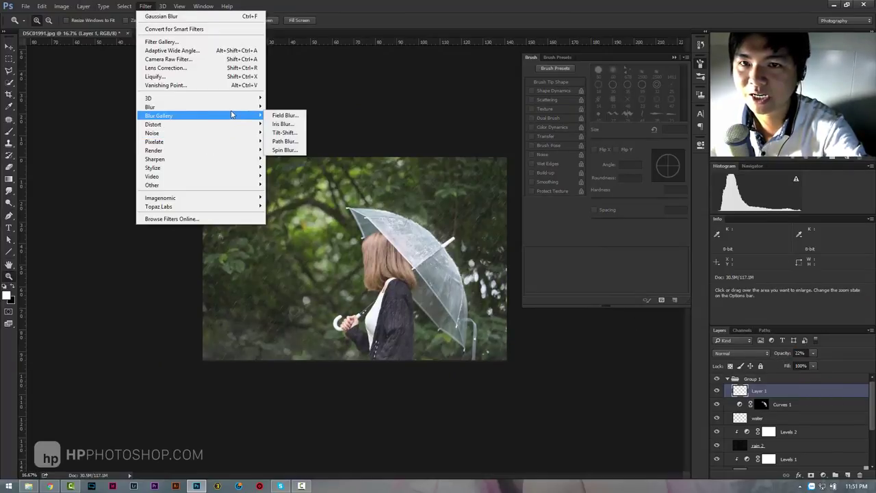
click(302, 142)
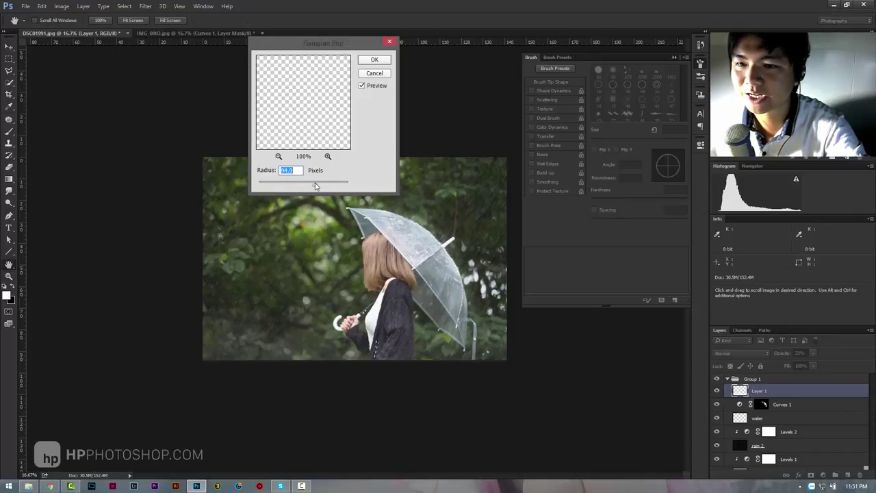
click(371, 62)
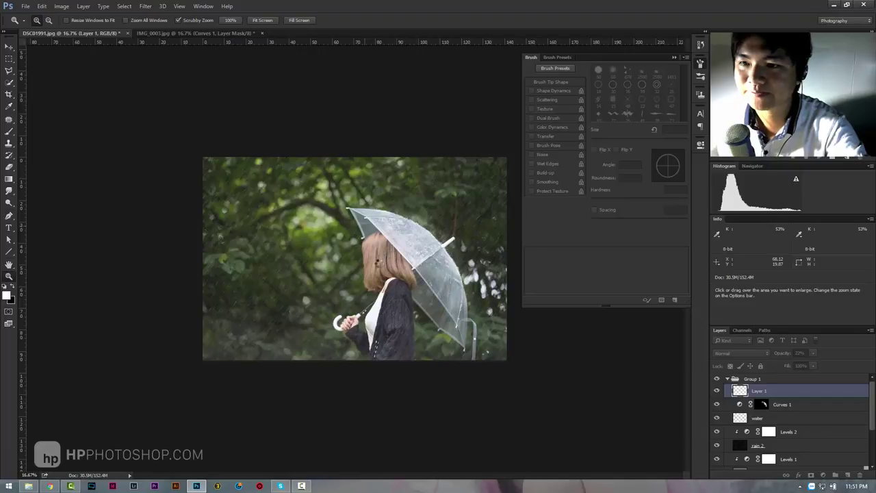
- Close the Brush panel and zoom around the umbrella to inspect the result at 25%
click(379, 262)
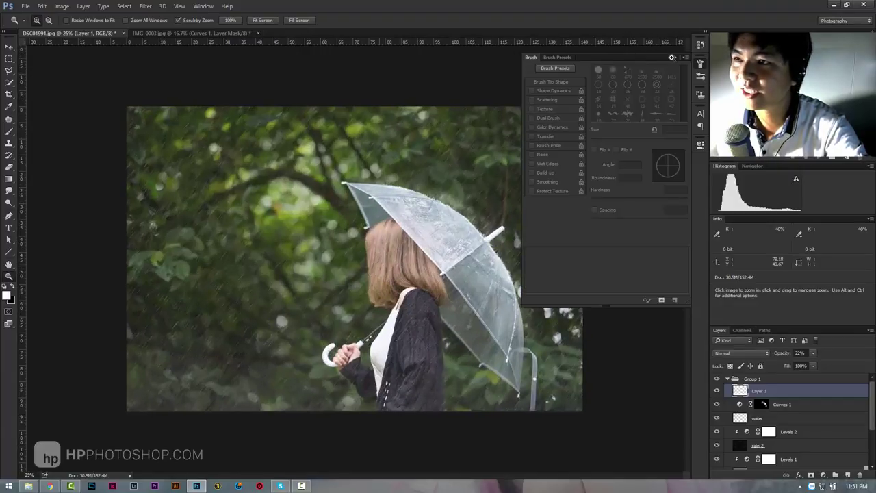
click(671, 57)
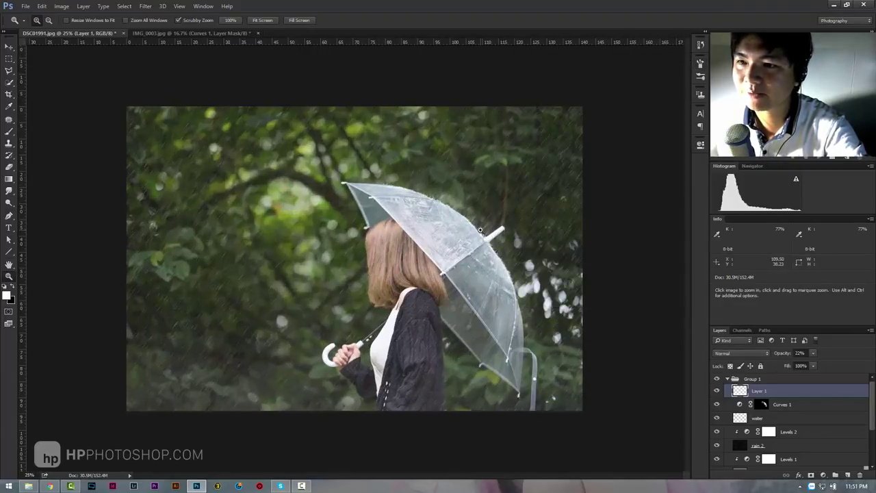
drag(429, 182, 288, 226)
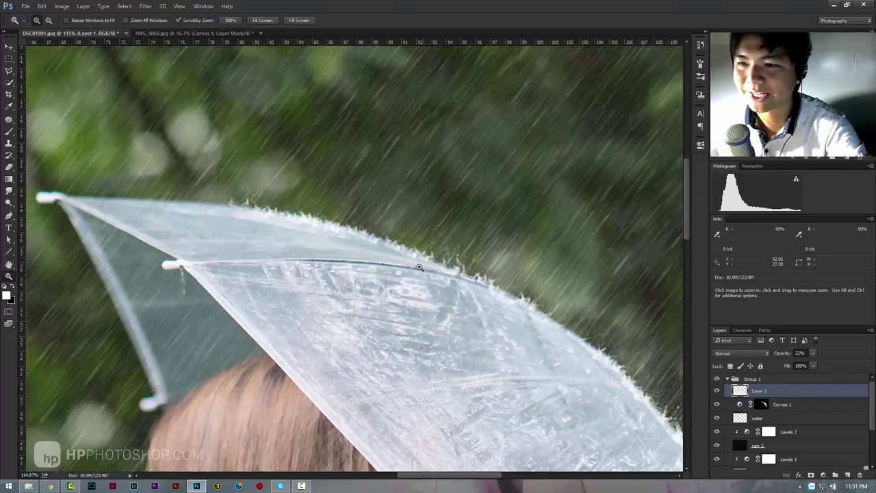
drag(420, 267, 357, 265)
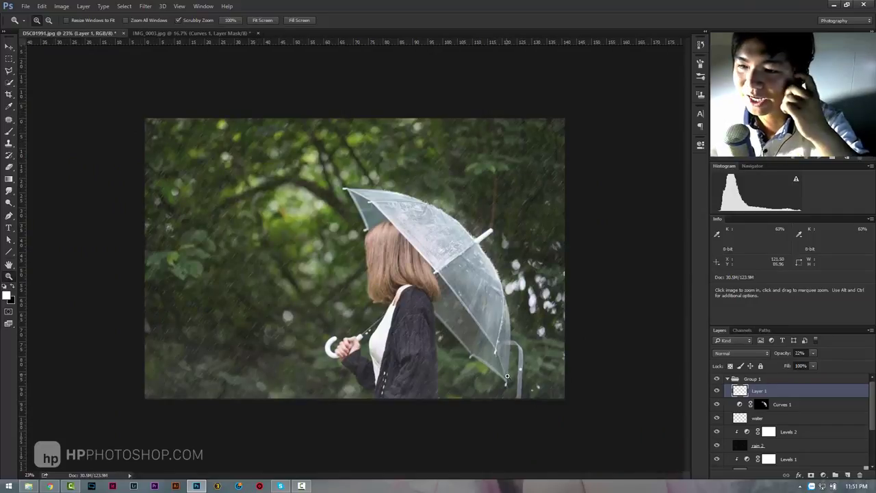
mouse_move(508, 377)
mouse_down()
mouse_move(545, 392)
mouse_move(521, 389)
mouse_up()
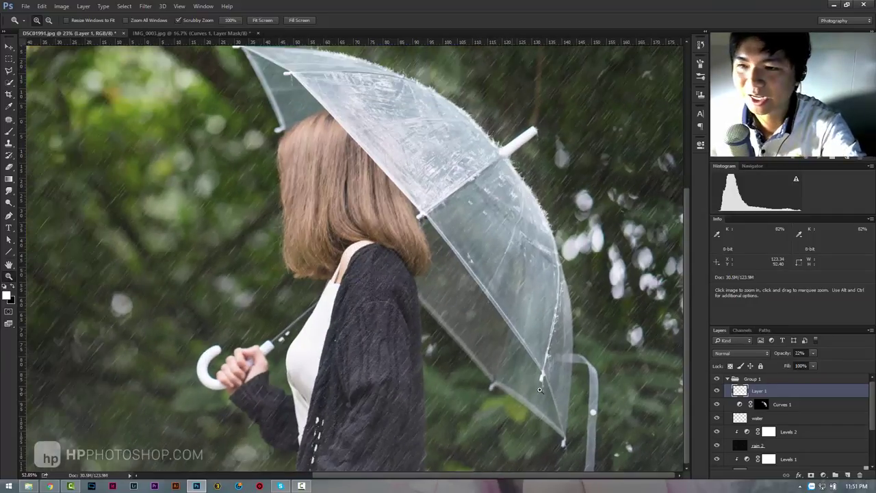
key(ctrl+minus)
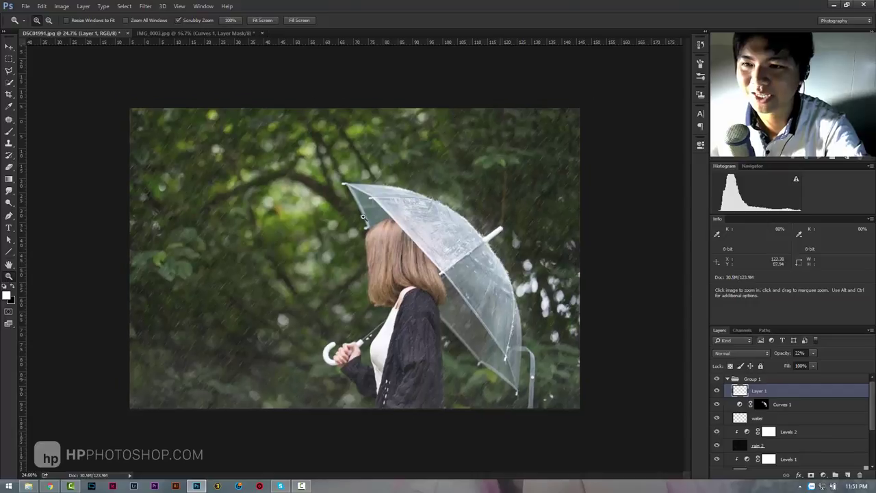
key(ctrl+minus)
key(ctrl+plus)
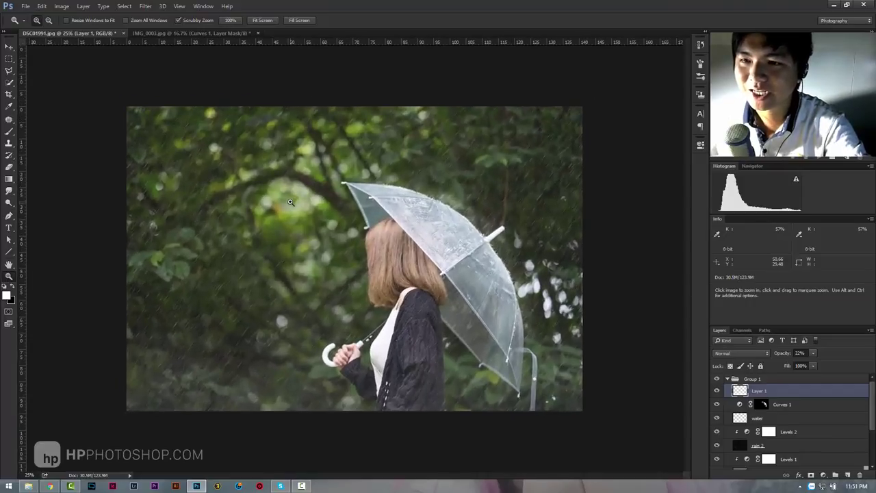
mouse_move(450, 221)
mouse_down()
mouse_move(457, 232)
mouse_move(362, 229)
mouse_move(433, 327)
mouse_move(409, 327)
mouse_up()
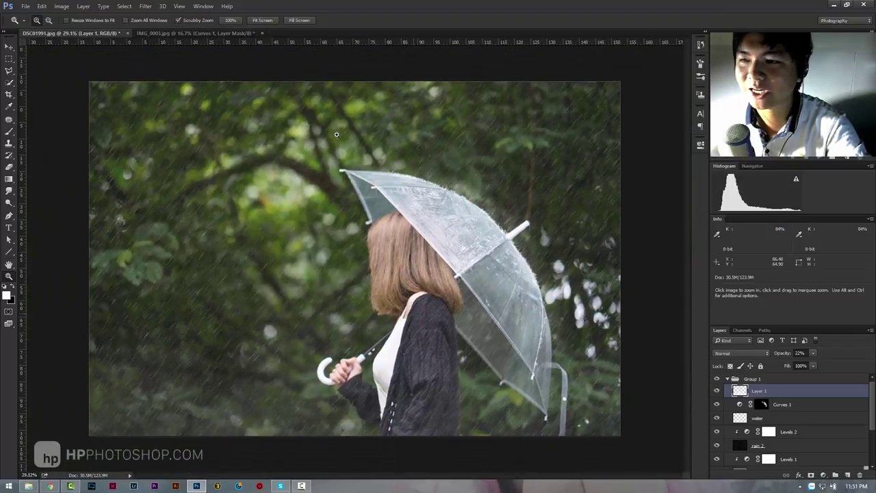
- Collapse Group 1, compare it hidden and shown, and switch to IMG_0003.jpg
click(728, 379)
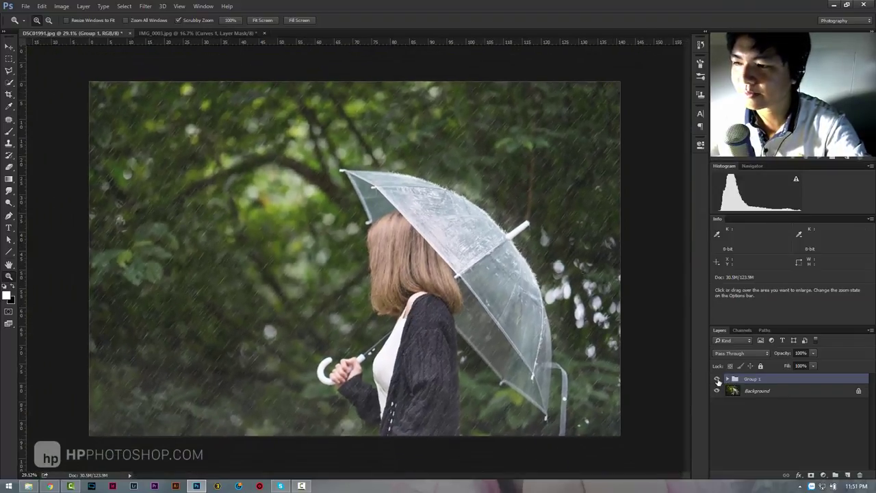
click(717, 379)
click(717, 379)
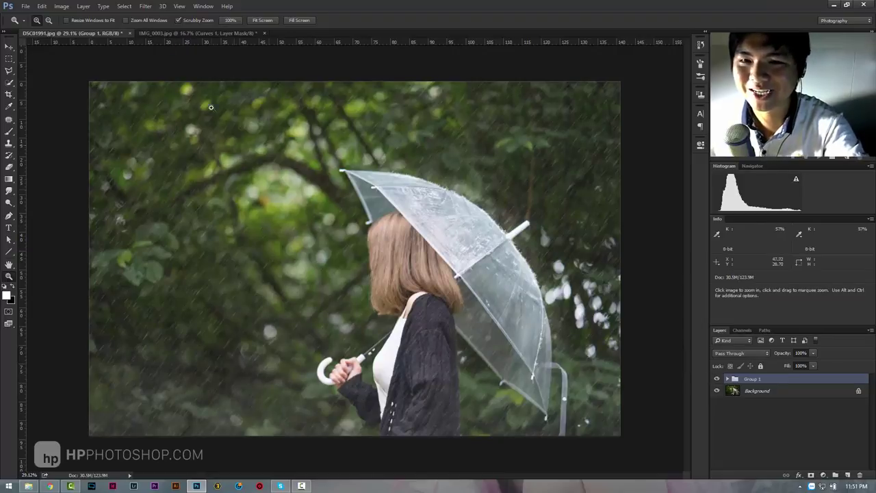
click(197, 33)
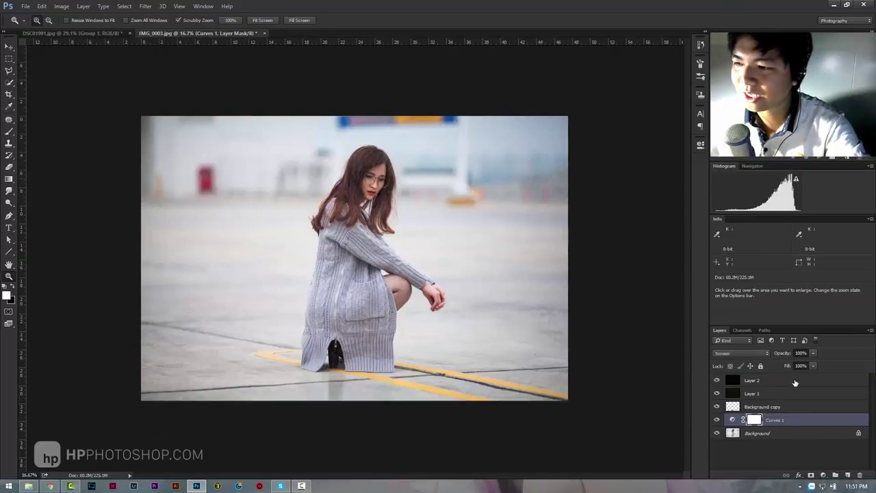
- Delete every layer above the Background in IMG_0003.jpg
shift+click(795, 381)
key(Delete)
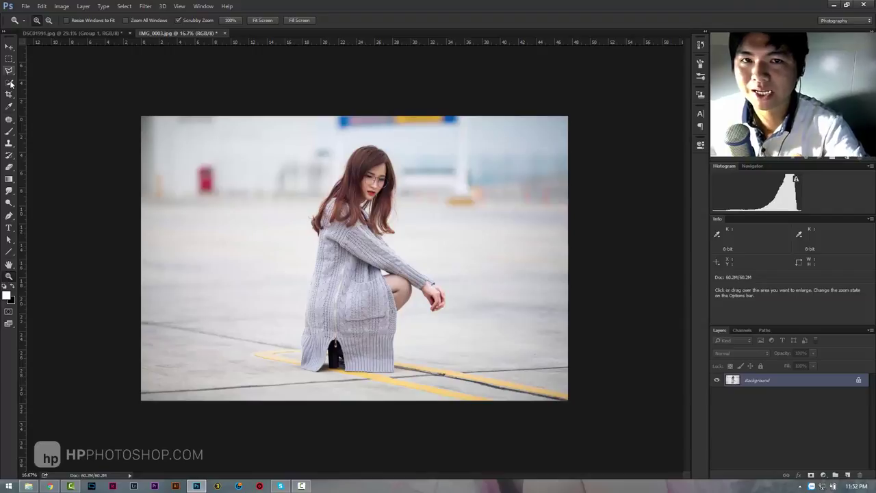
key(w)
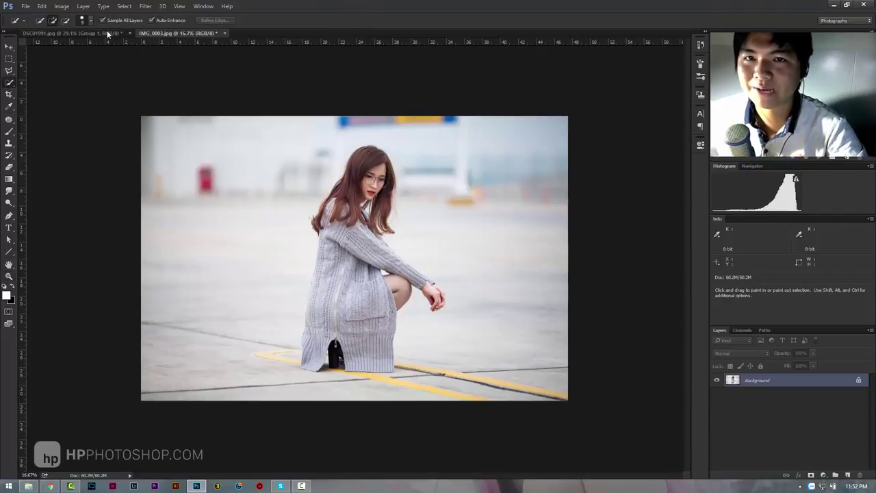
- Return to the umbrella photo and expand Group 1 with the Move tool
click(107, 32)
key(v)
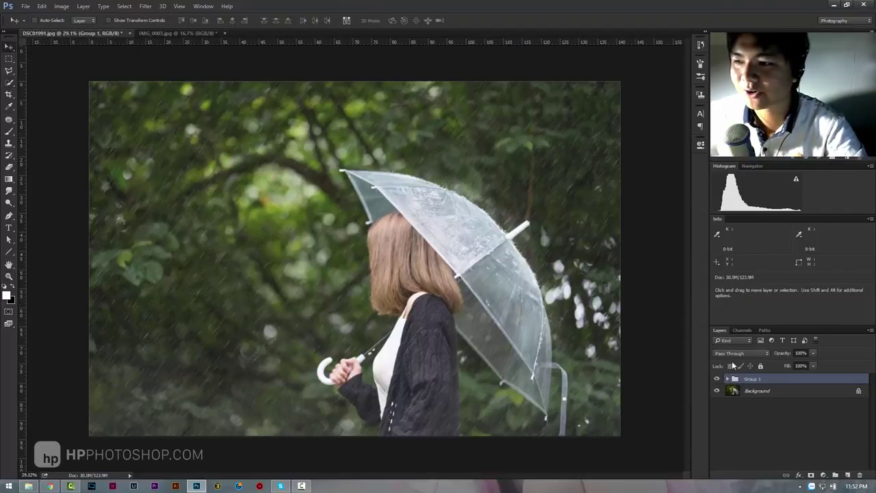
click(728, 381)
scroll(737, 404, down, 1)
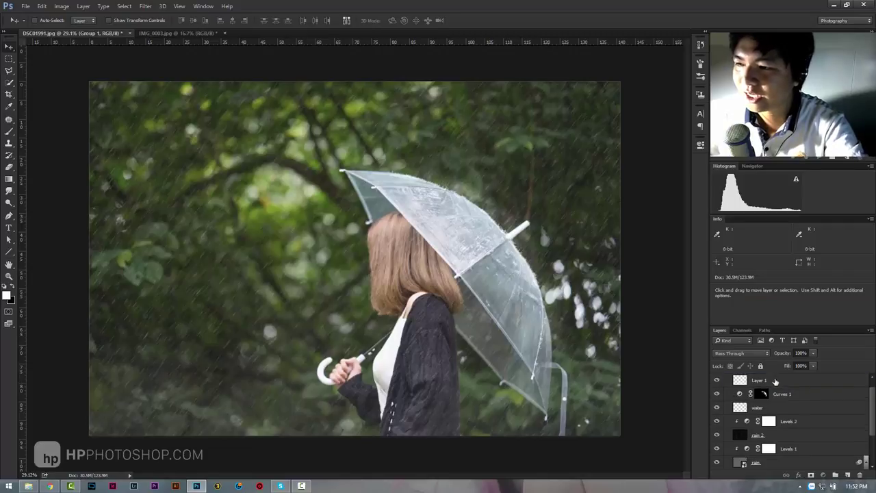
click(777, 381)
scroll(787, 405, down, 1)
- Select water, Layer 1, Levels 2, rain 2, Levels 1, rain and Hue/Saturation 1 together
click(794, 398)
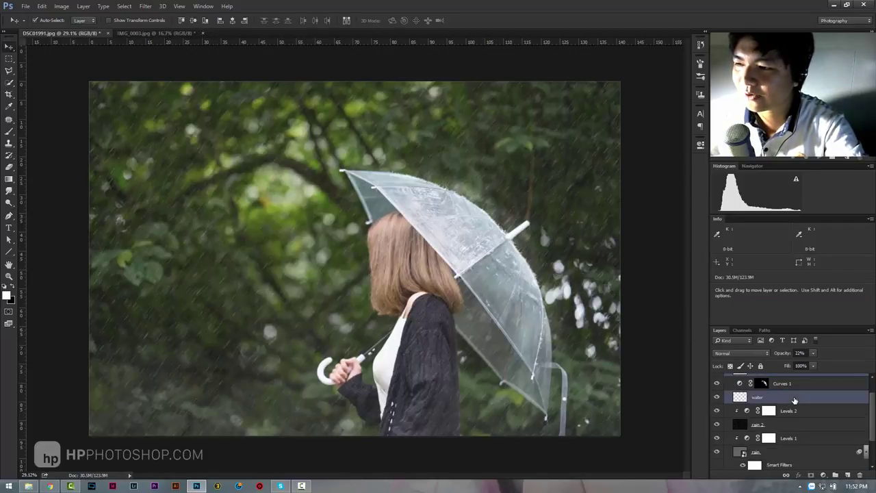
scroll(783, 400, up, 1)
ctrl+click(782, 408)
ctrl+click(788, 421)
ctrl+click(790, 435)
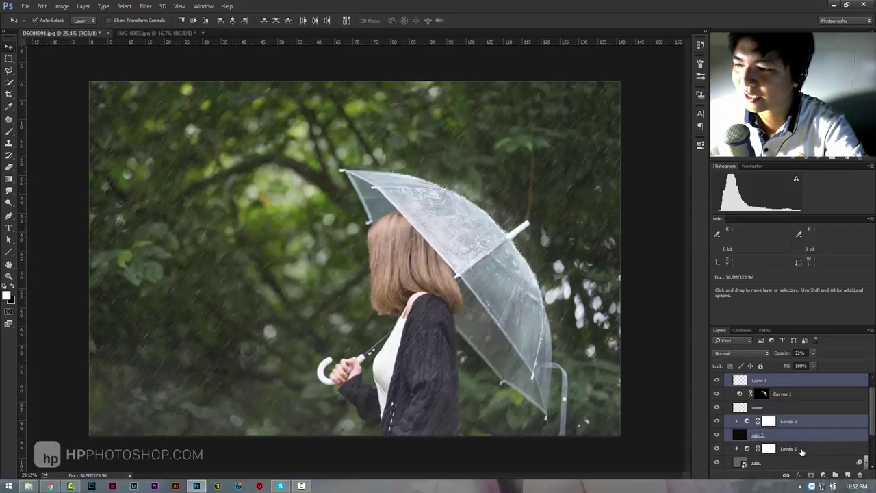
ctrl+click(793, 448)
ctrl+click(793, 462)
scroll(792, 460, down, 2)
scroll(788, 452, down, 1)
scroll(784, 446, down, 1)
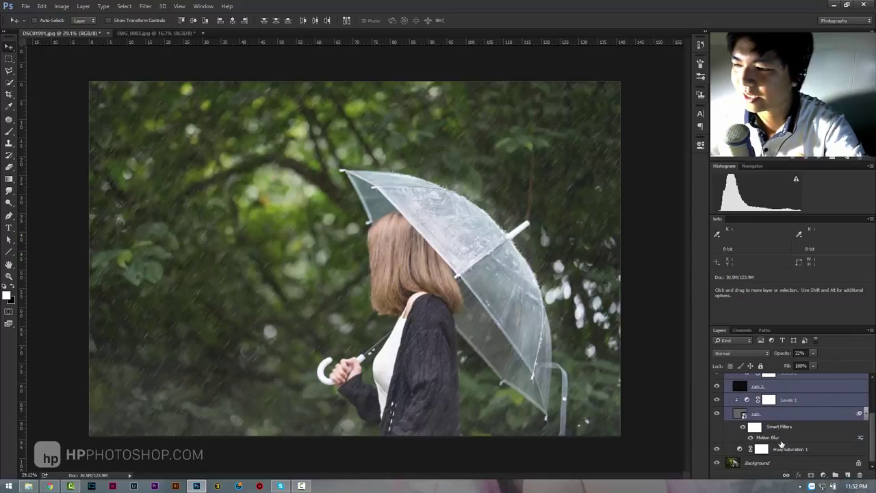
ctrl+click(780, 450)
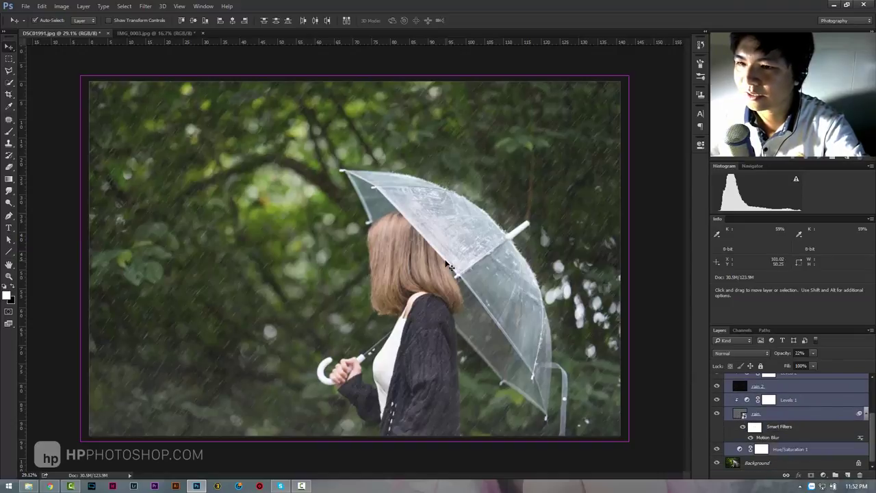
- Copy the rain layers into IMG_0003.jpg, scale them to cover the photo, and group them as Group 1
mouse_move(363, 192)
mouse_down()
mouse_move(157, 32)
mouse_move(376, 281)
mouse_up()
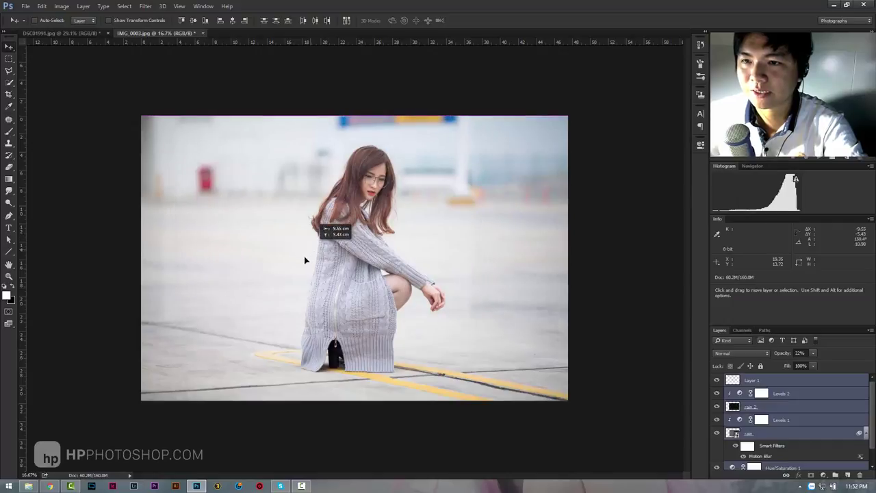
key(ctrl+t)
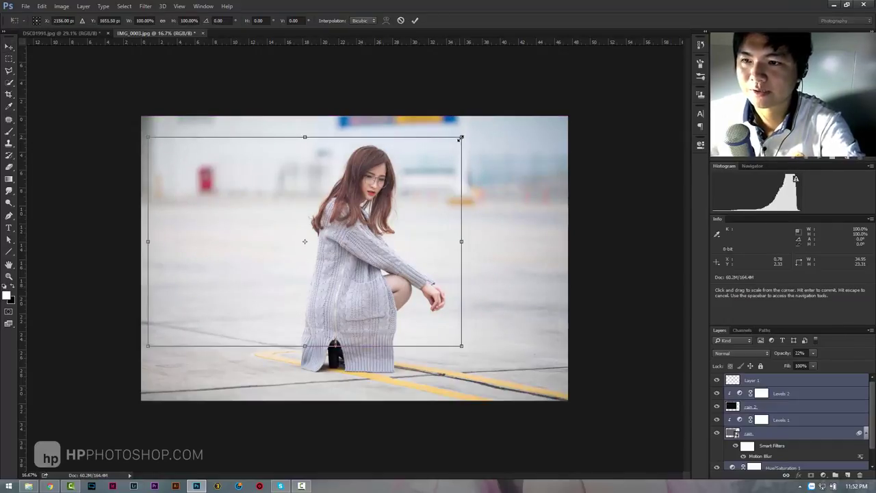
drag(459, 142, 593, 112)
drag(410, 238, 450, 234)
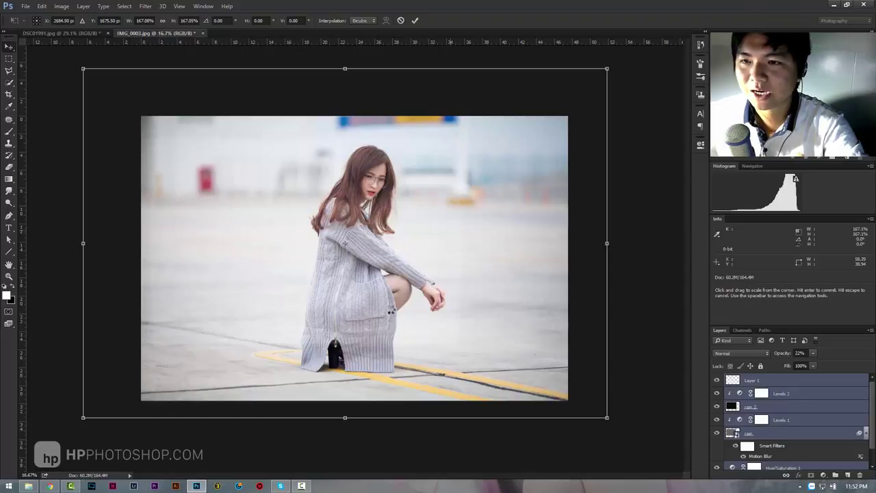
key(Return)
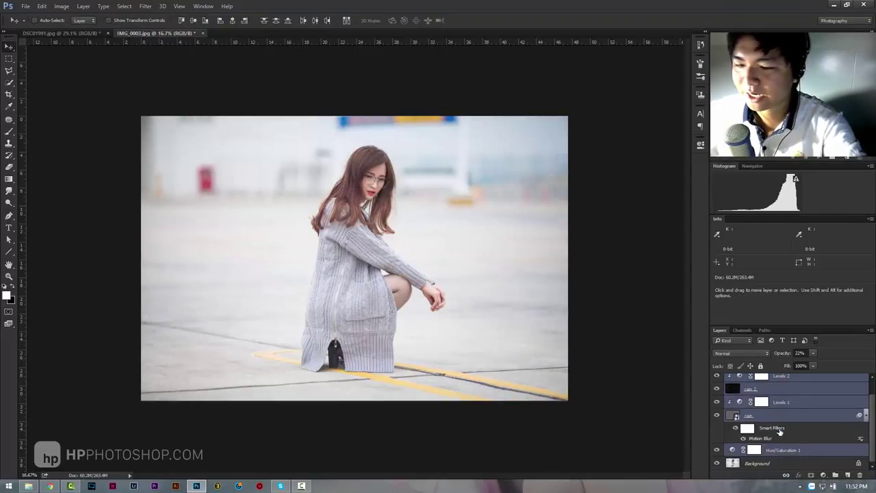
key(ctrl+g)
click(756, 391)
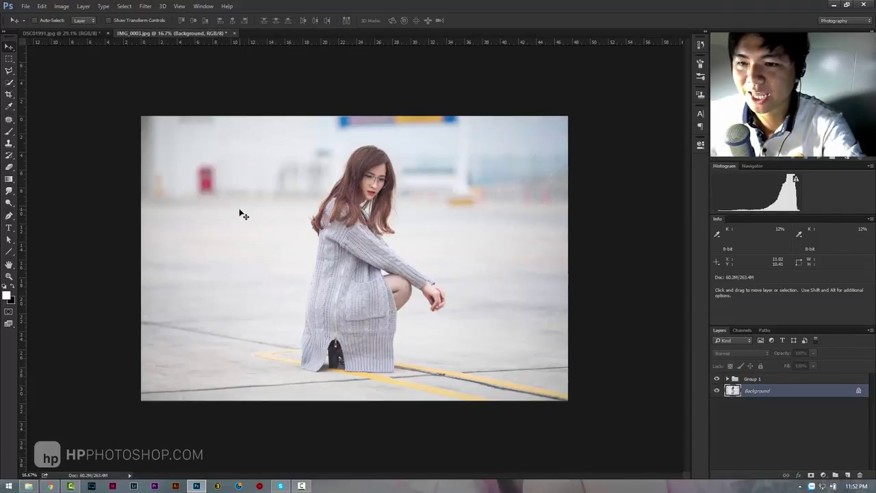
click(9, 83)
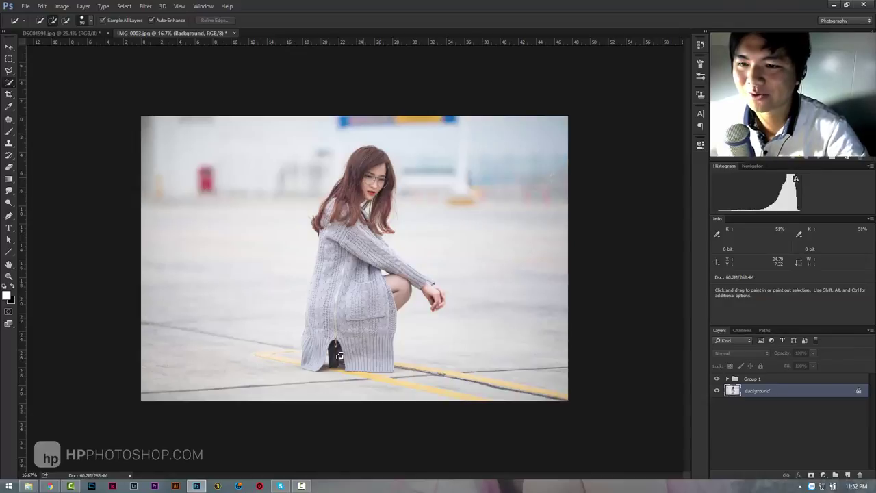
- Quick-select the crouching woman and her black bag on Background and copy them to Layer 2
drag(339, 357, 342, 341)
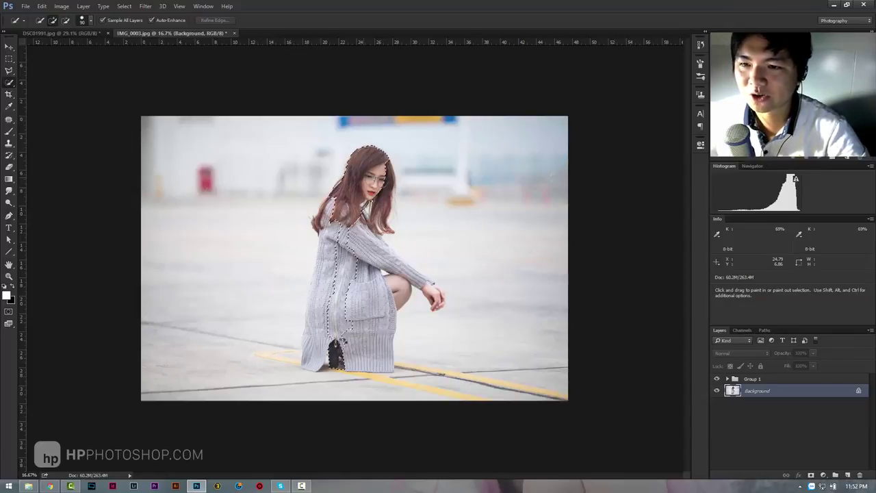
drag(336, 351, 336, 341)
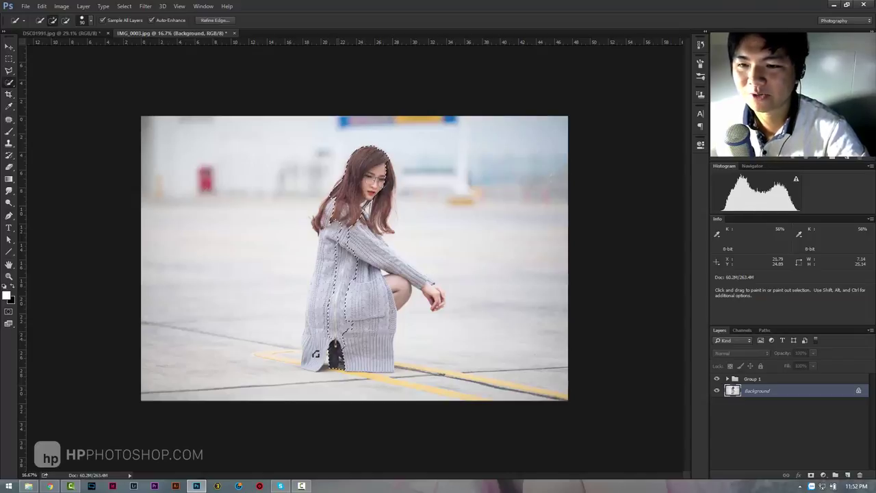
drag(316, 354, 322, 312)
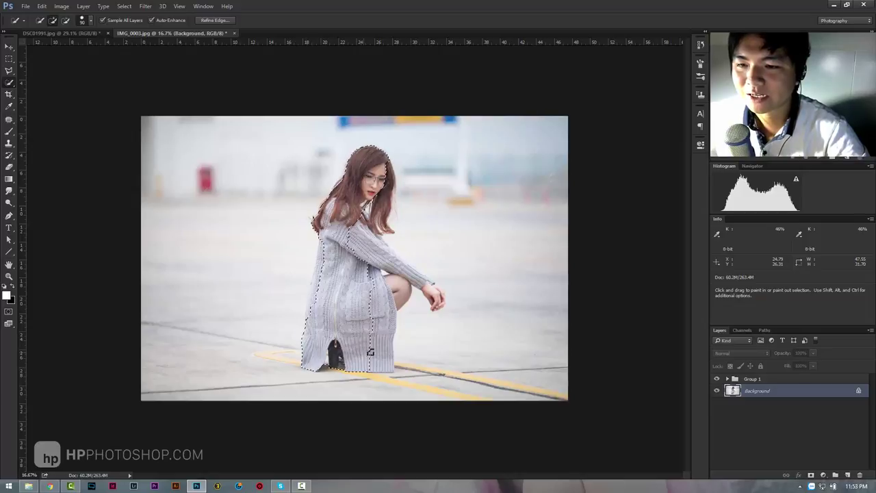
drag(362, 352, 389, 360)
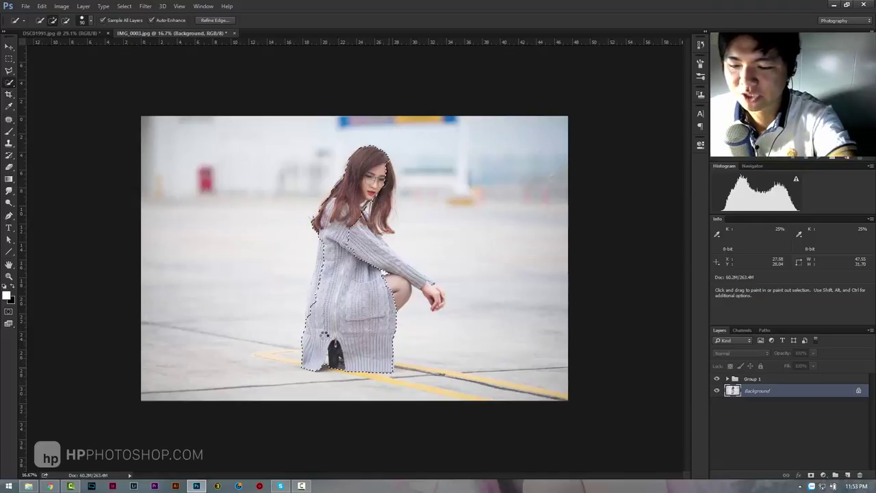
drag(347, 323, 335, 344)
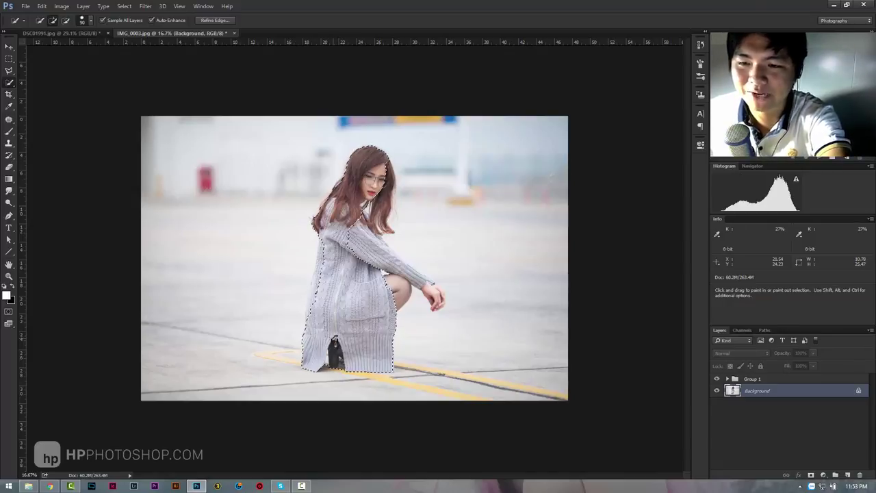
key(ctrl+j)
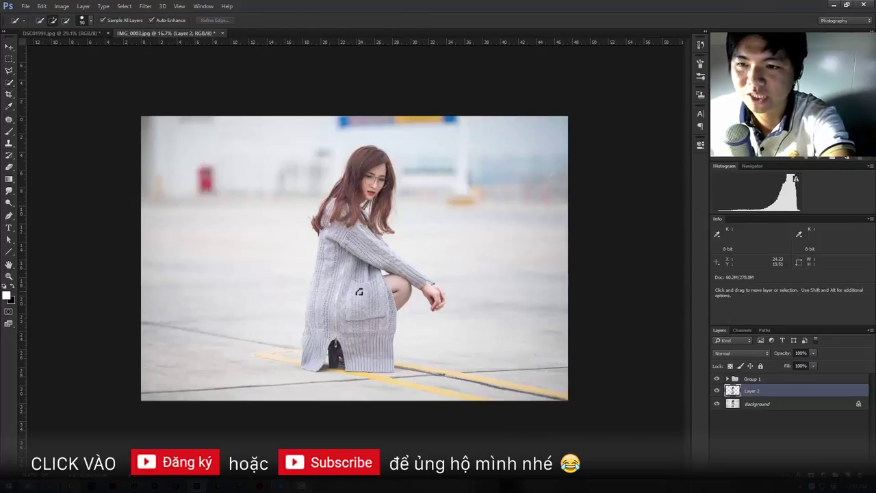
- Flip Layer 2 vertically, align it beneath the woman's feet, and lower its opacity
key(ctrl+t)
right_click(355, 264)
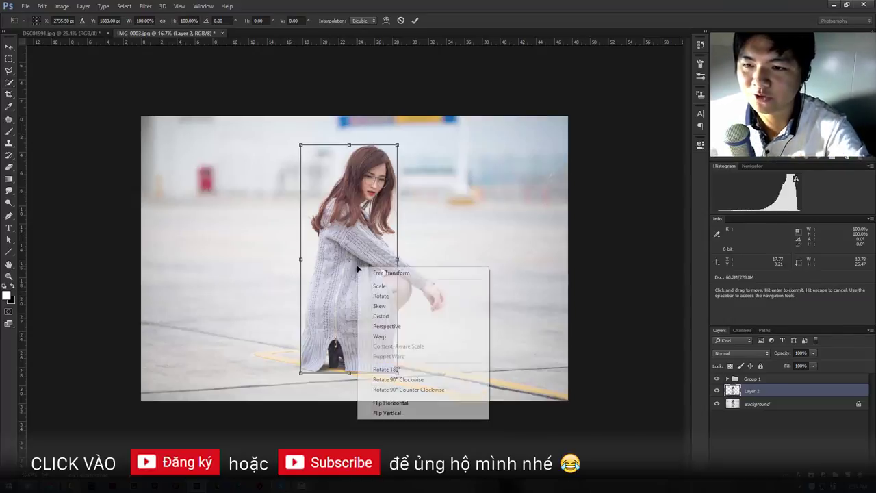
click(401, 413)
drag(371, 230, 372, 410)
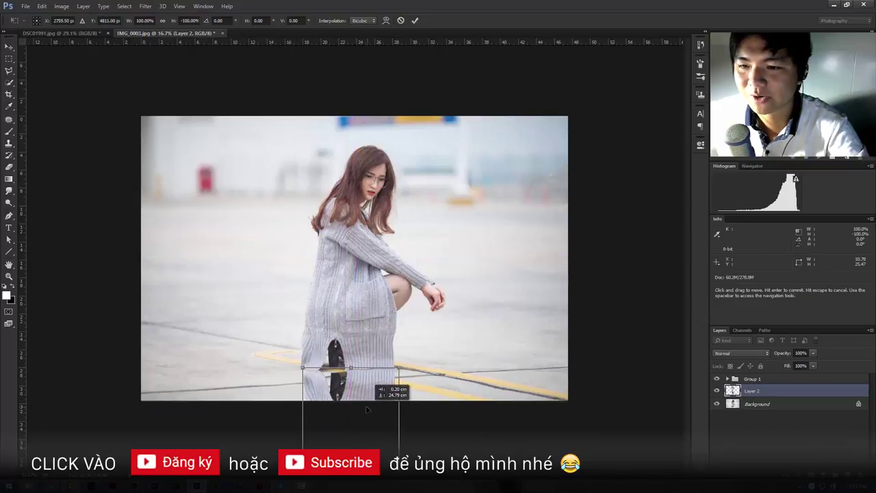
drag(372, 410, 369, 409)
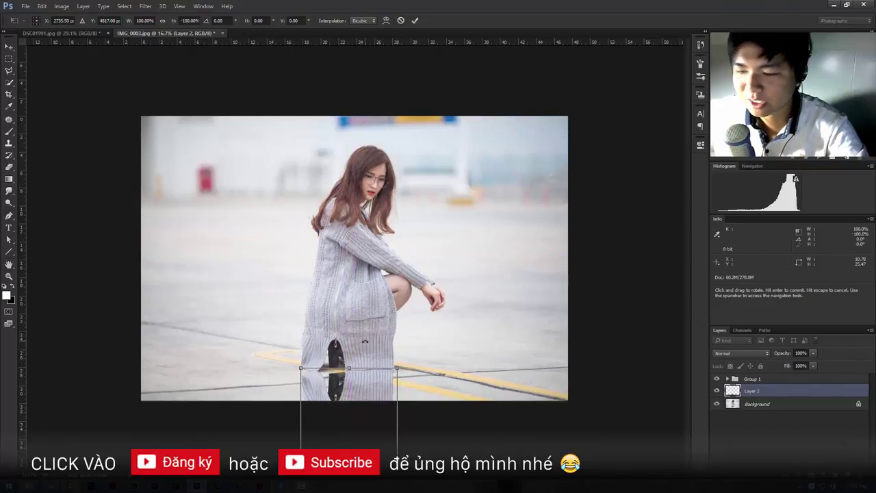
key(Return)
key(w)
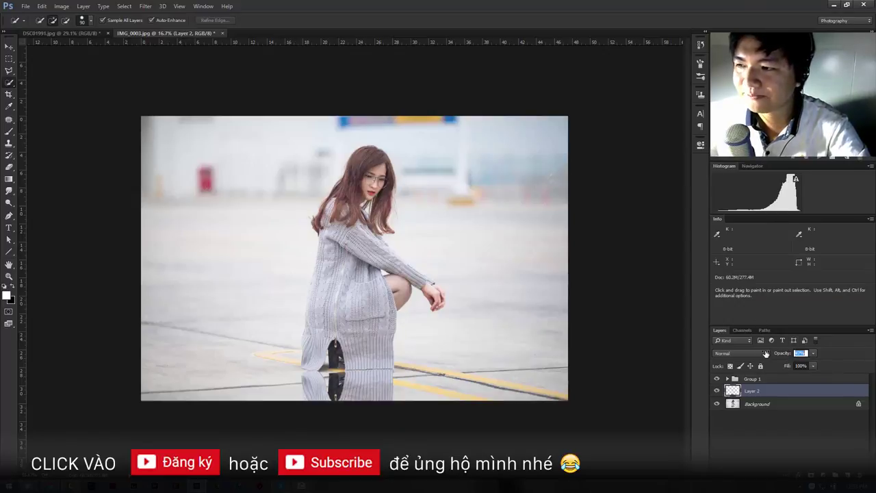
drag(766, 353, 756, 356)
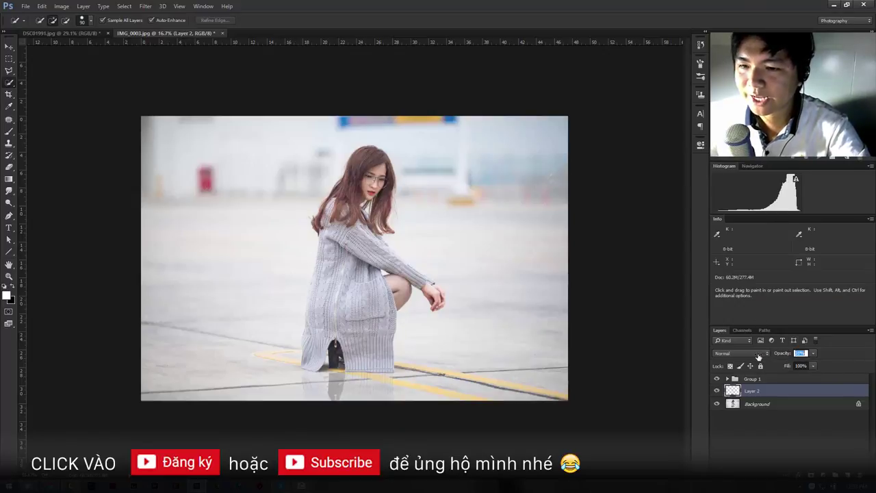
- Apply a vertical Motion Blur at a 90° angle to the Layer 2 reflection
click(107, 8)
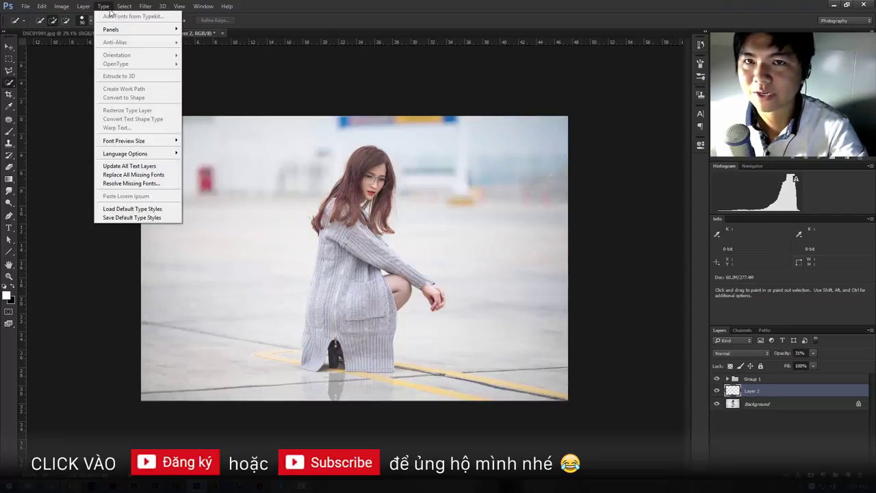
mouse_move(199, 107)
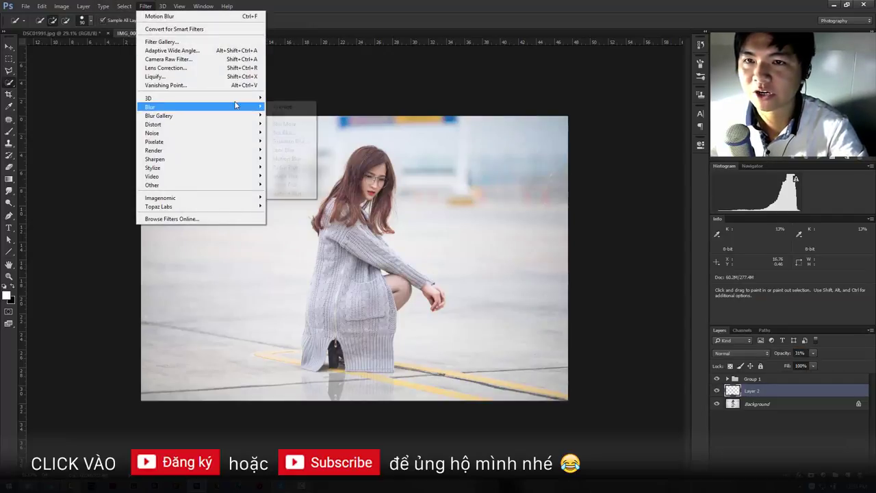
click(291, 158)
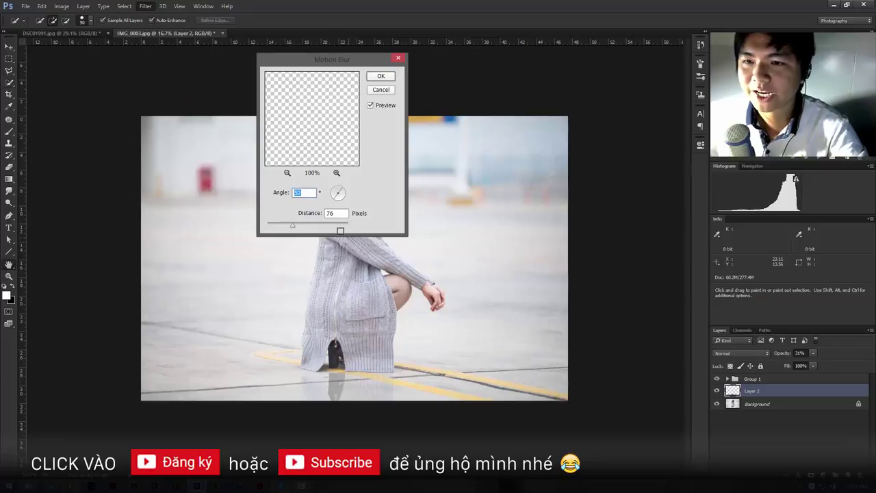
text(90)
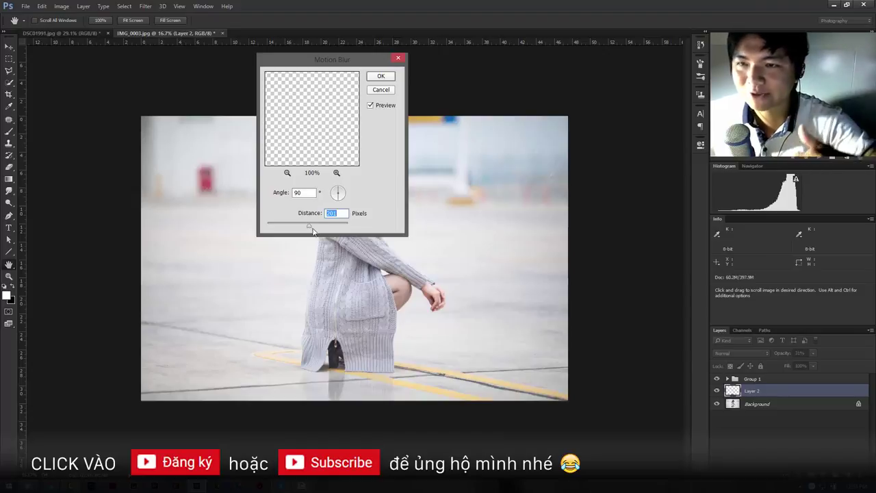
click(380, 76)
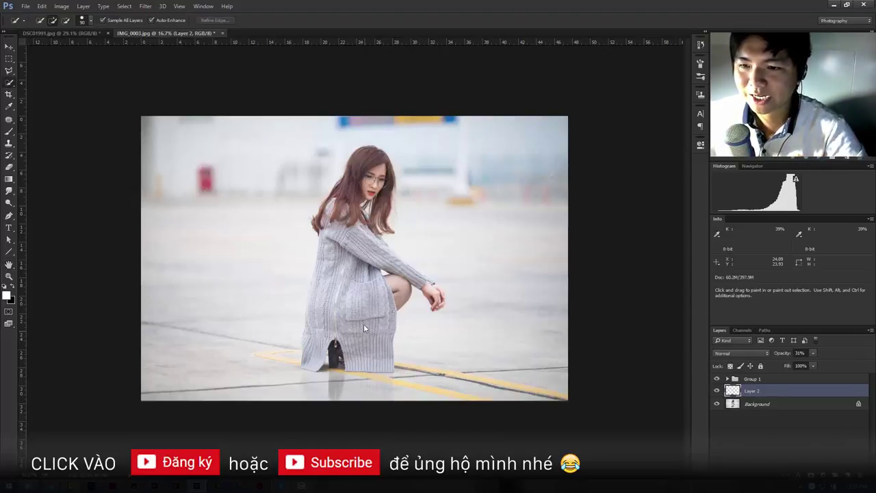
- Zoom out to review the reflection on IMG_0003.jpg, then return to DSC01991.jpg
key(z)
drag(306, 343, 335, 350)
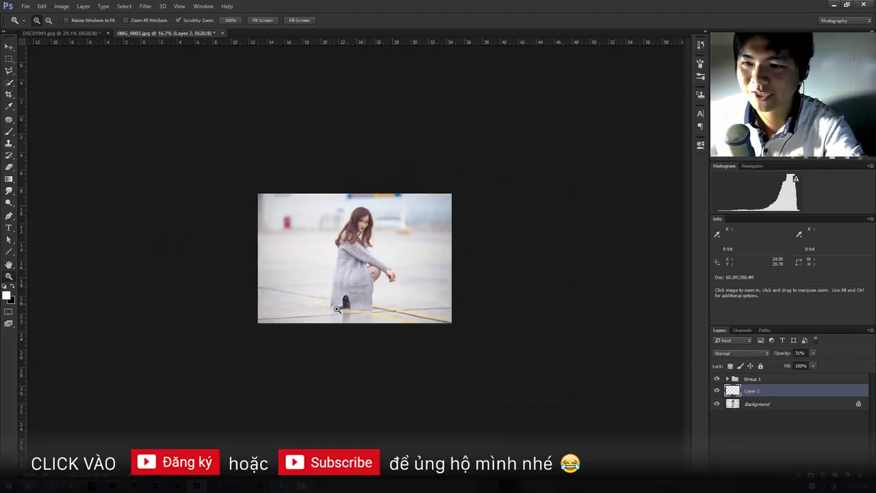
key(ctrl+plus)
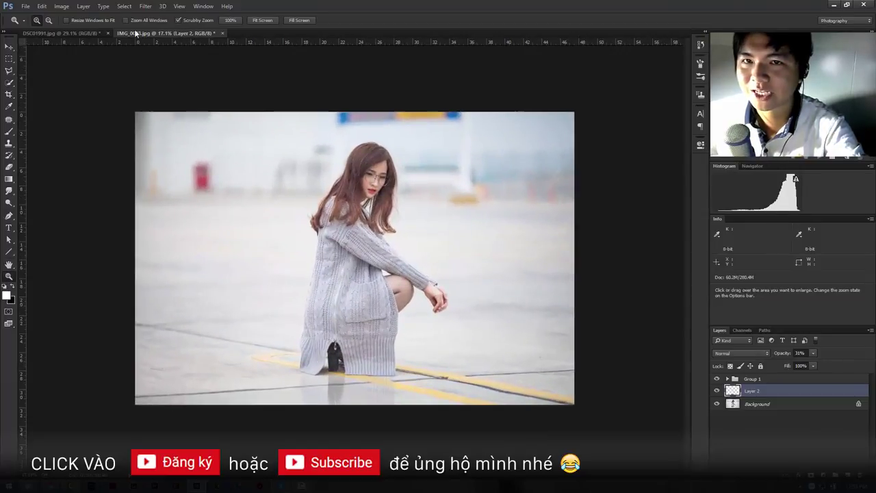
click(87, 31)
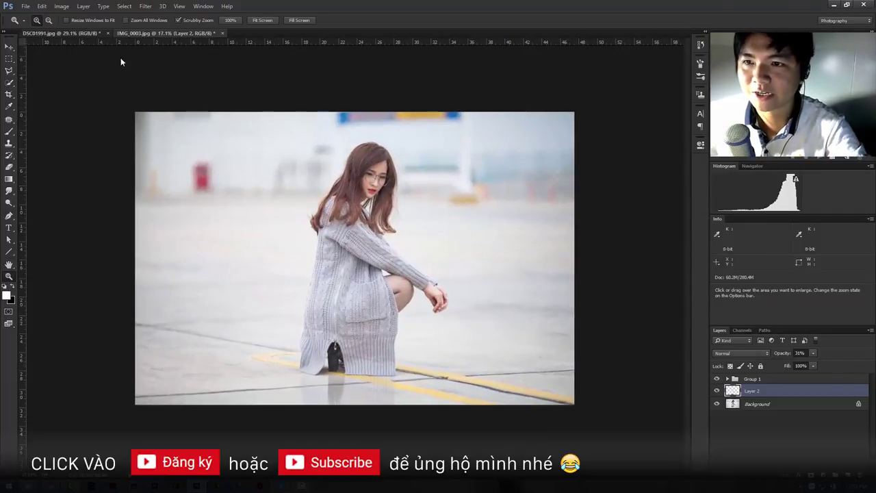